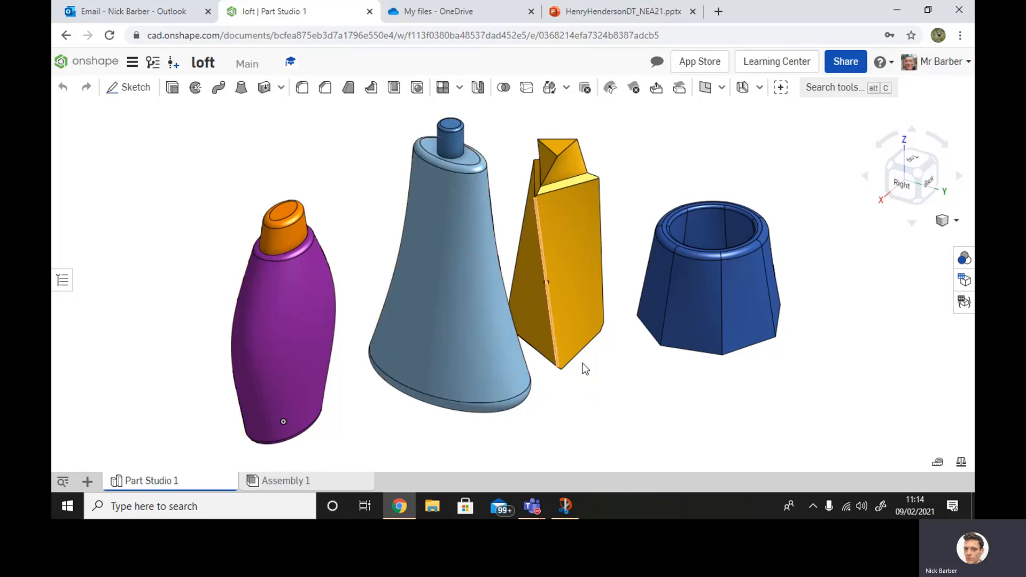
- Open the Barrel document in the BIRO folder and examine its pen part previews and the assembly drawing
{"action": "left_click", "coordinate": [83, 67]}
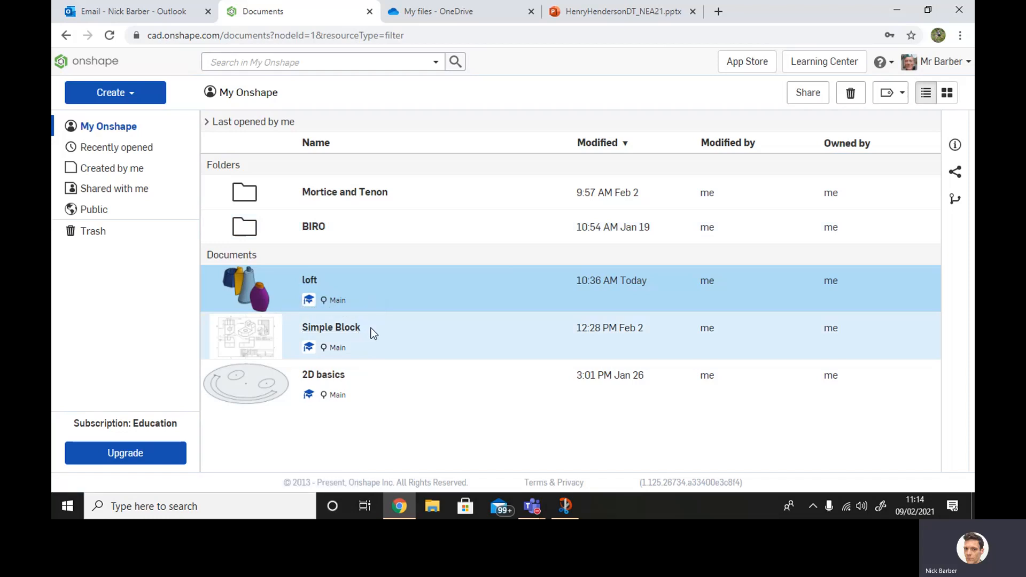
{"action": "left_click", "coordinate": [308, 229]}
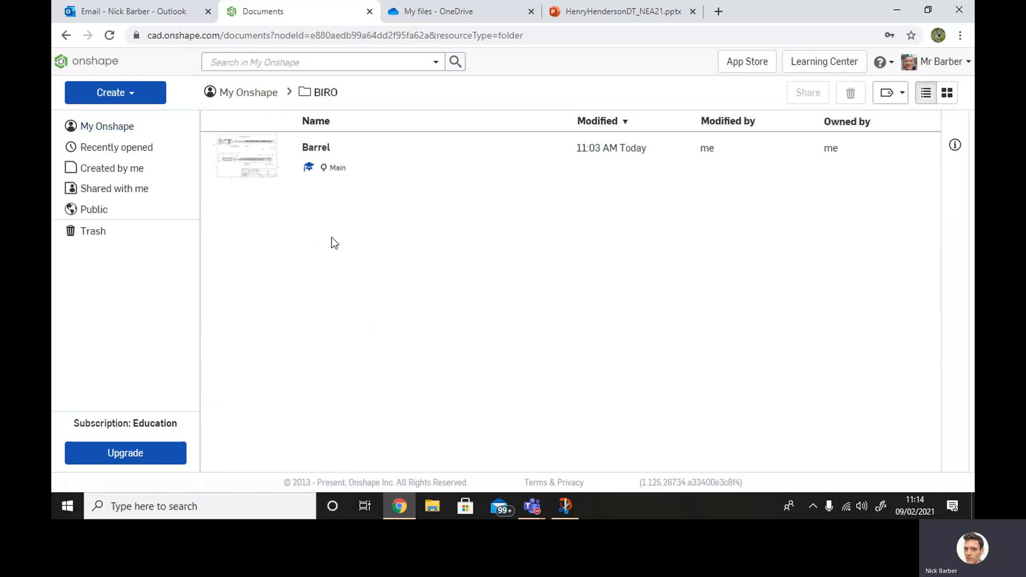
{"action": "left_click", "coordinate": [315, 147]}
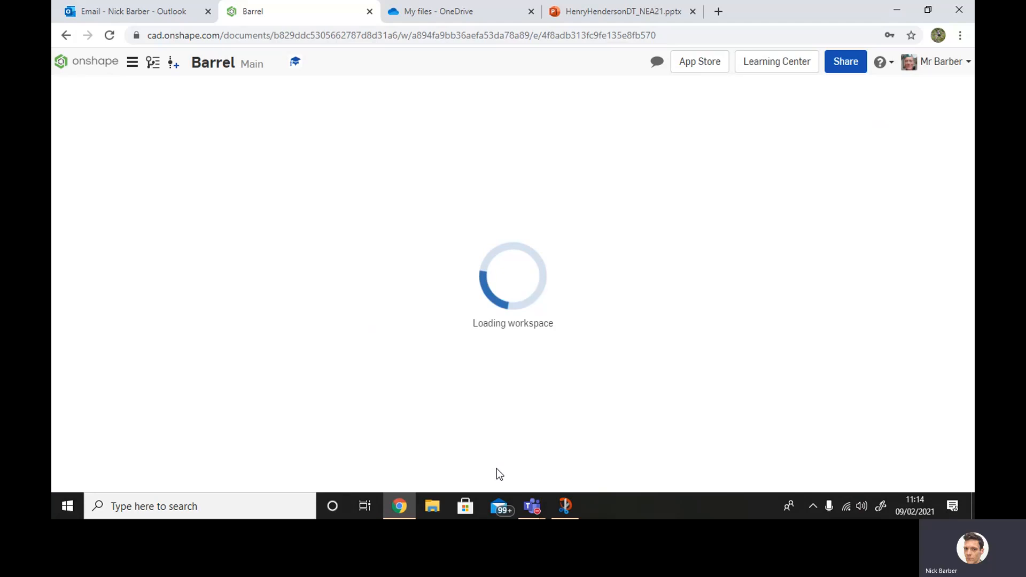
{"action": "left_click", "coordinate": [345, 37]}
{"action": "key", "text": "Return"}
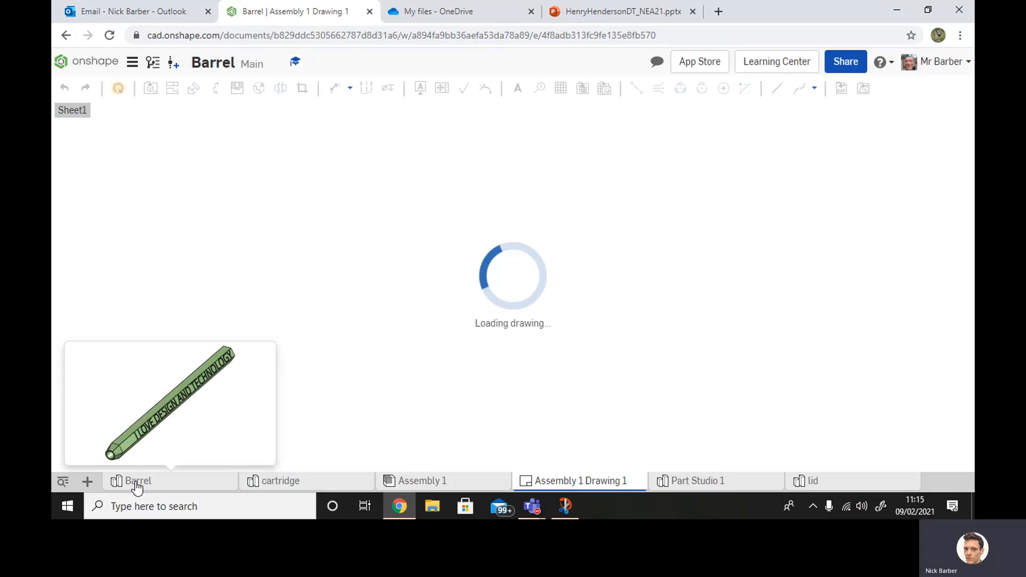
{"action": "mouse_move", "coordinate": [275, 486]}
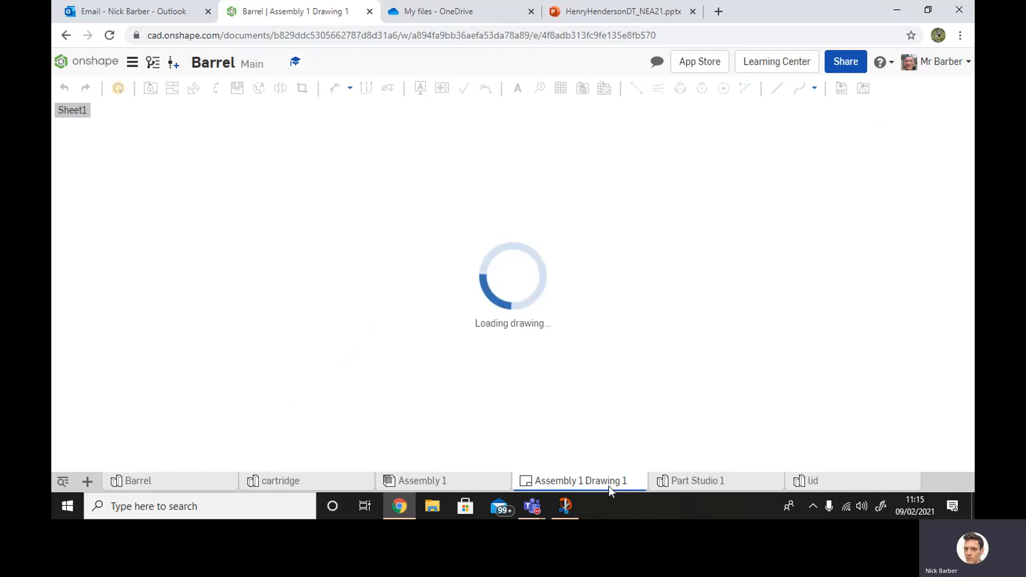
{"action": "mouse_move", "coordinate": [694, 486]}
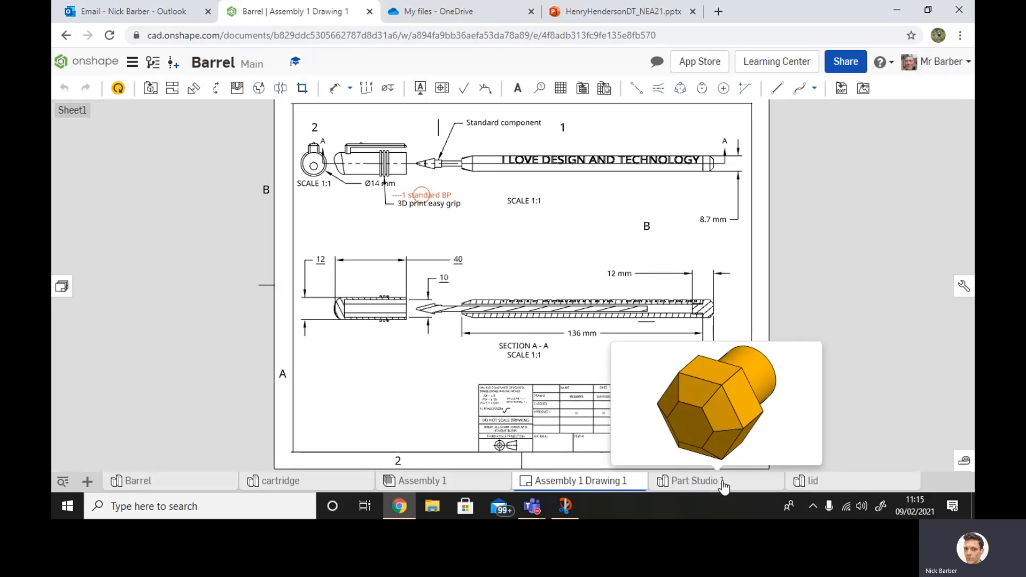
{"action": "mouse_move", "coordinate": [816, 487]}
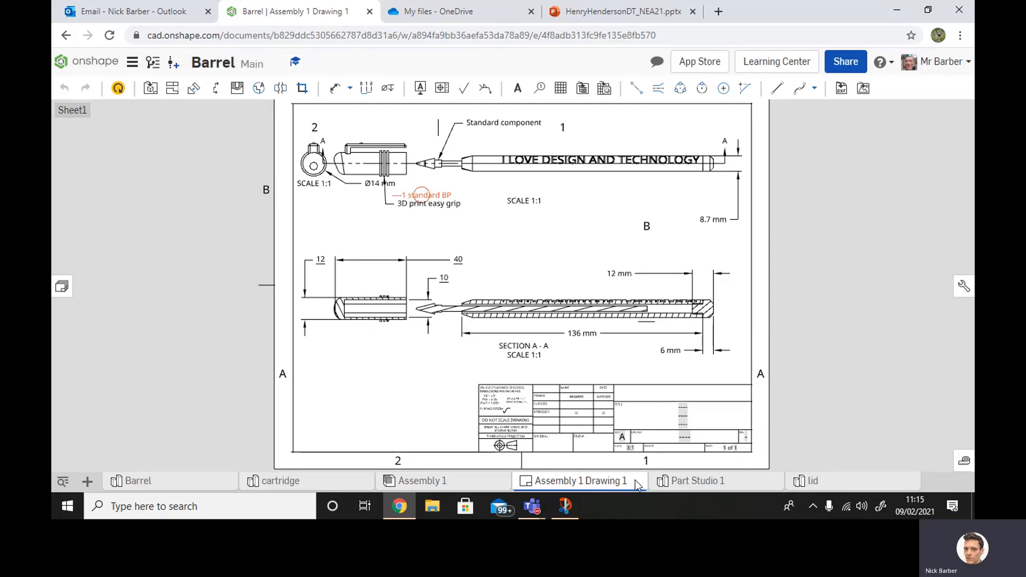
{"action": "mouse_move", "coordinate": [577, 486]}
- Return to the documents list and create a folder named OnShape PEN in My Onshape
{"action": "left_click", "coordinate": [86, 60]}
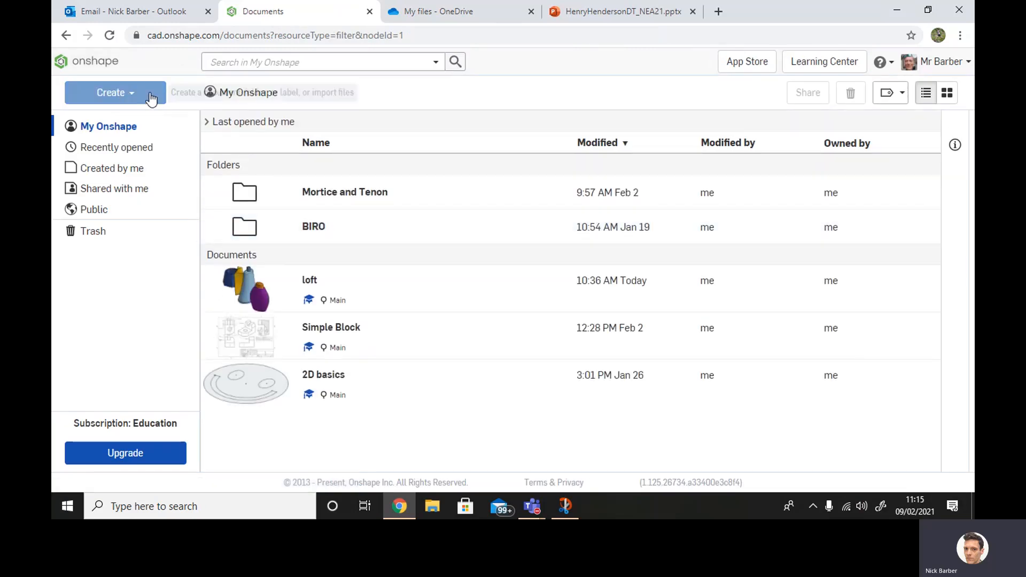
{"action": "left_click", "coordinate": [133, 95]}
{"action": "left_click", "coordinate": [112, 137]}
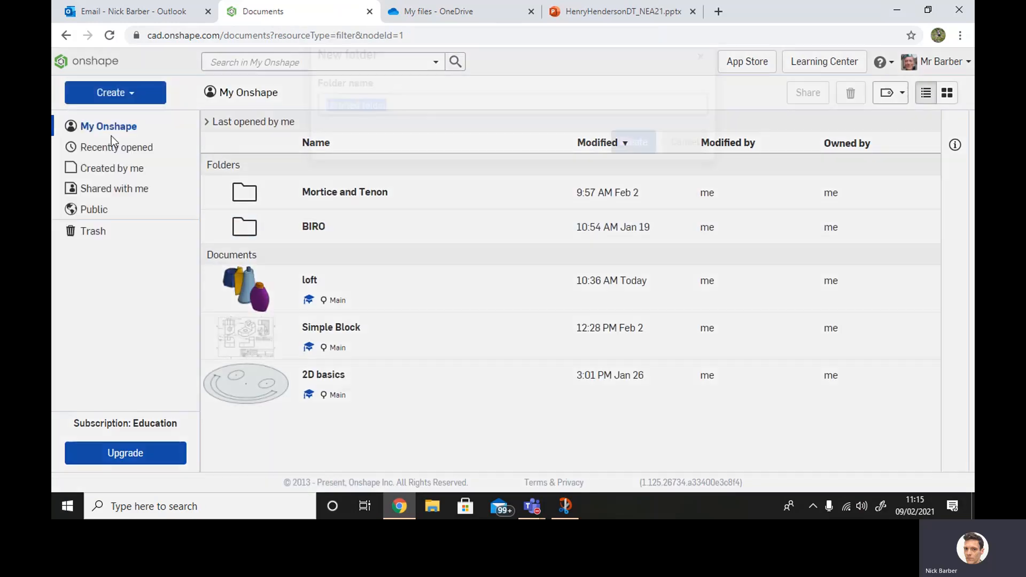
{"action": "type", "text": "0"}
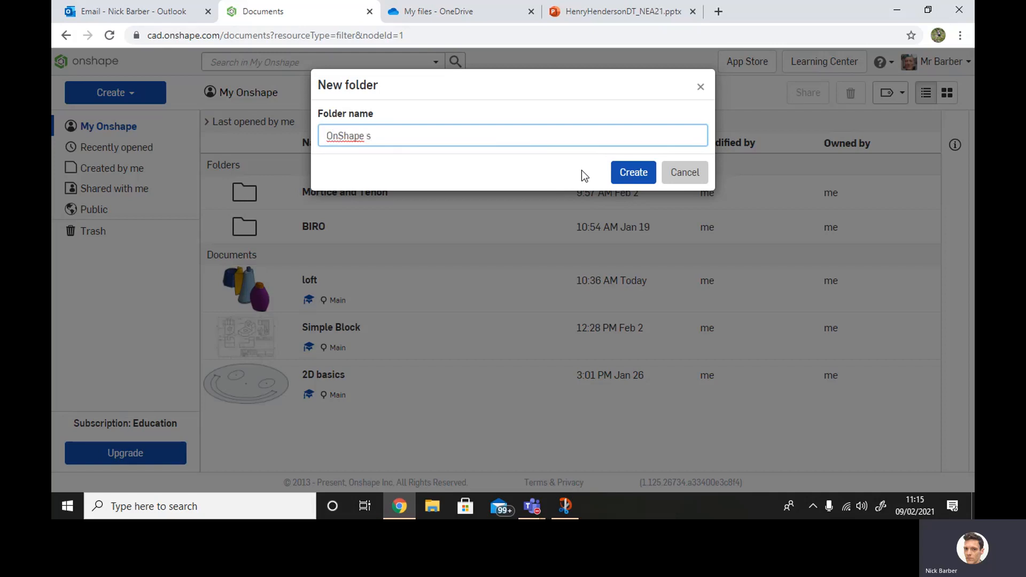
{"action": "type", "text": "nShape PEN"}
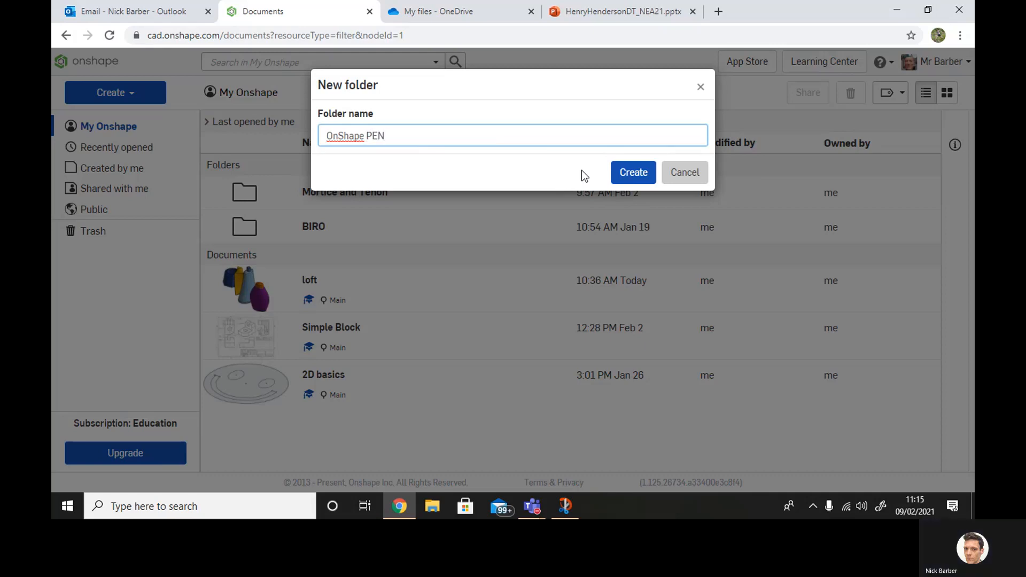
{"action": "left_click", "coordinate": [633, 172]}
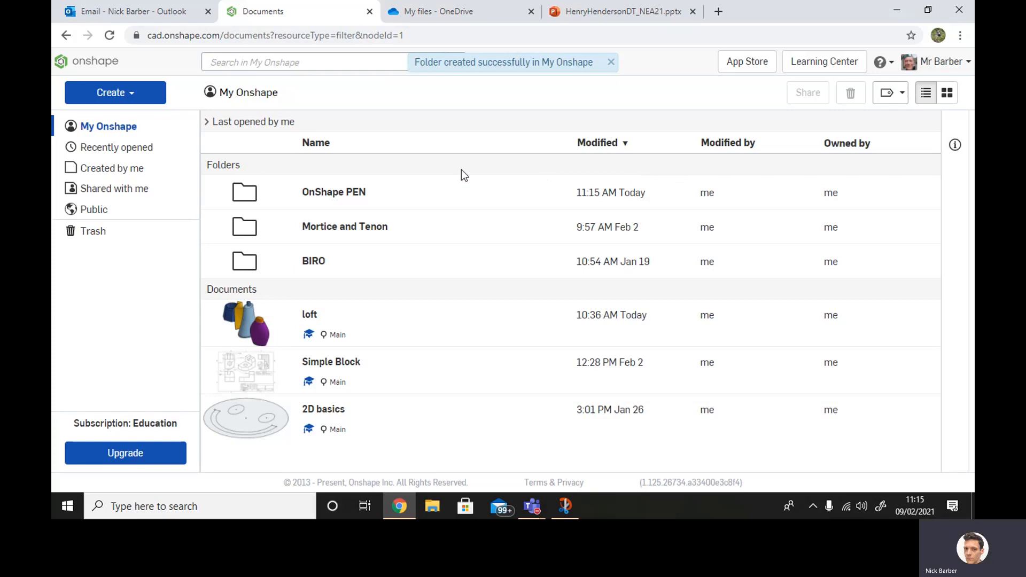
- Create a new document named Barrel inside the OnShape PEN folder
{"action": "left_click", "coordinate": [334, 194]}
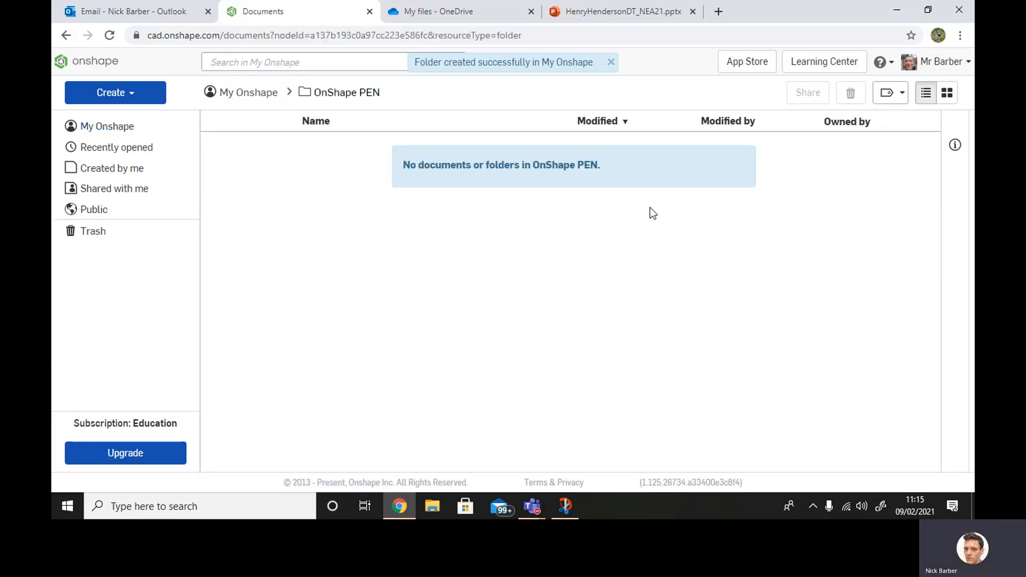
{"action": "left_click", "coordinate": [132, 94]}
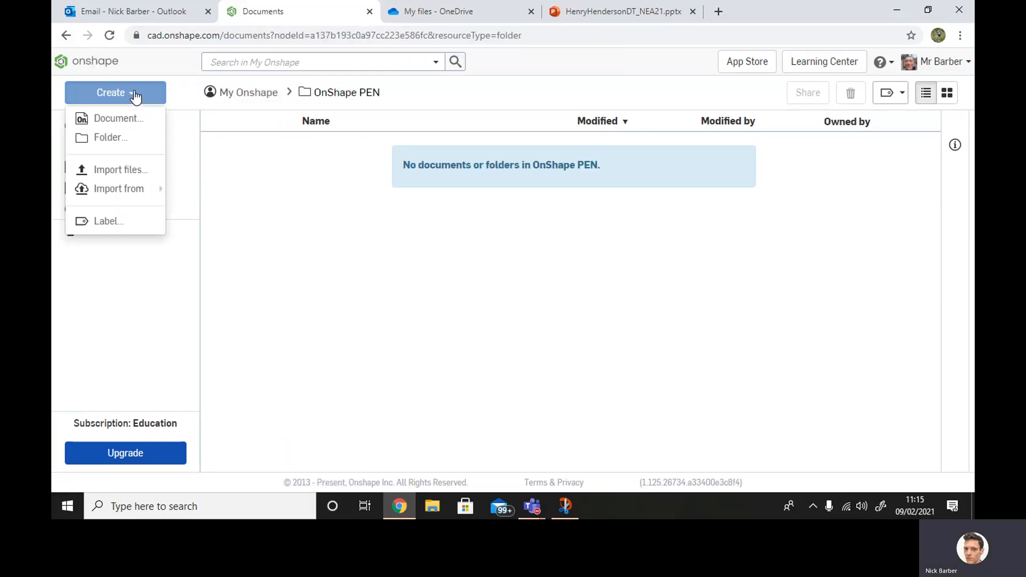
{"action": "left_click", "coordinate": [119, 119]}
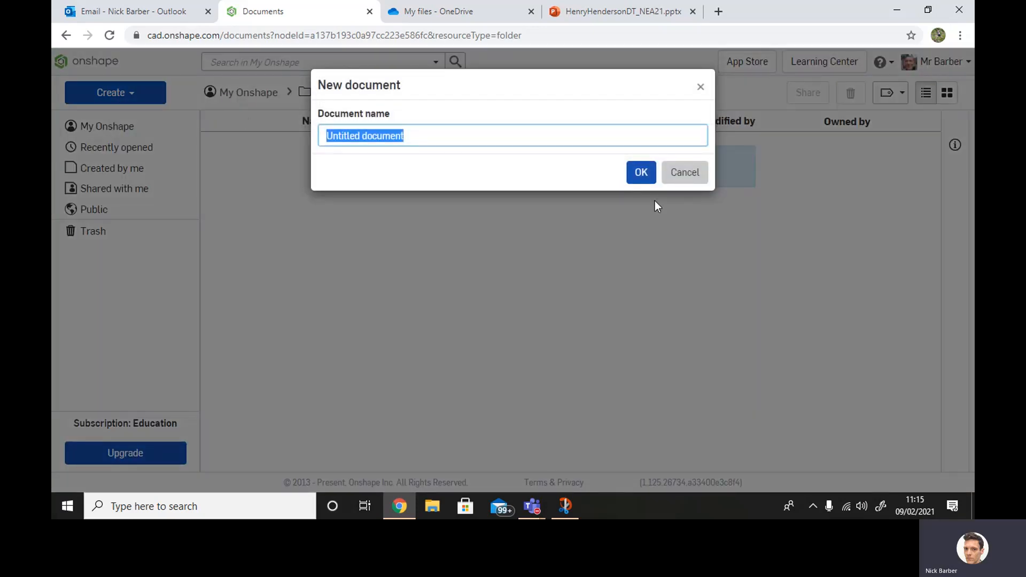
{"action": "type", "text": "Bar"}
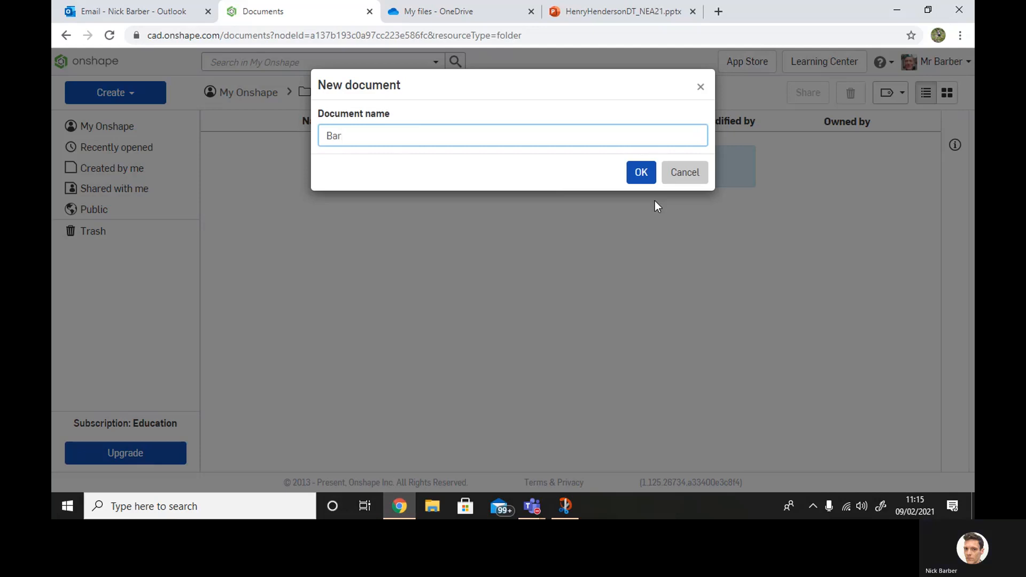
{"action": "type", "text": "rel"}
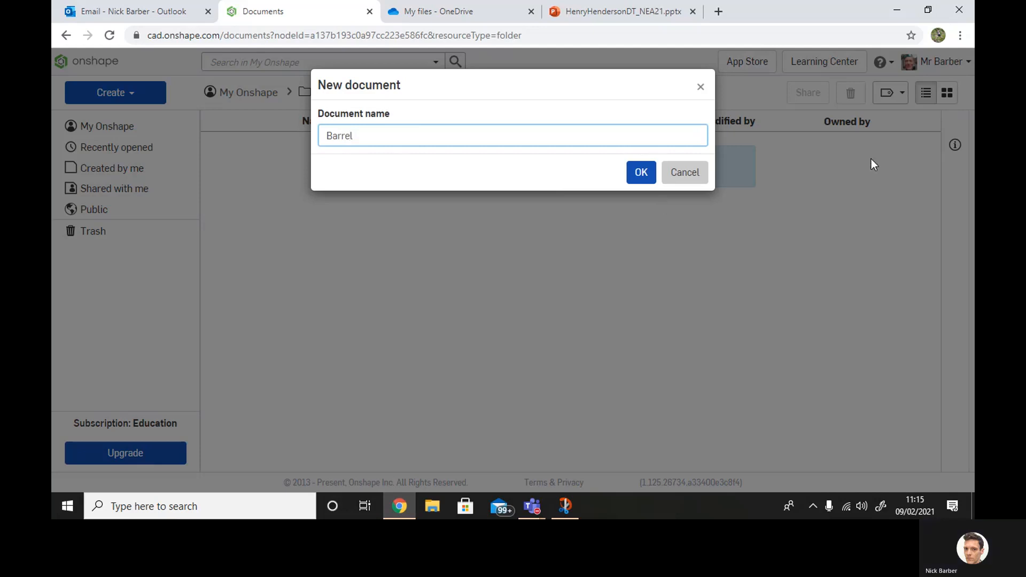
{"action": "left_click", "coordinate": [640, 175]}
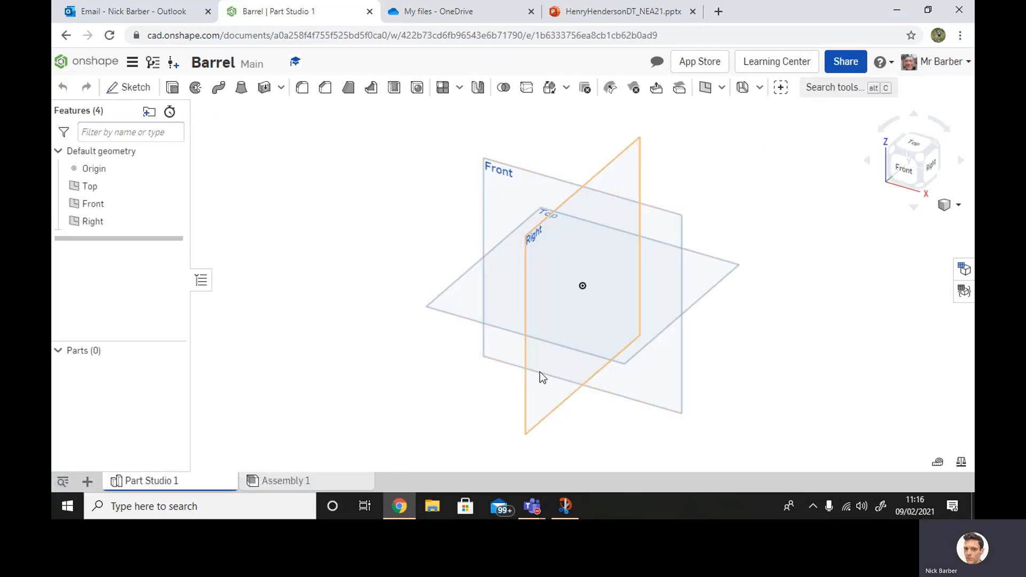
- Sketch a six-sided polygon centred on the origin on the Front plane, around a construction circle about 24.4 mm in diameter
{"action": "left_click", "coordinate": [536, 191]}
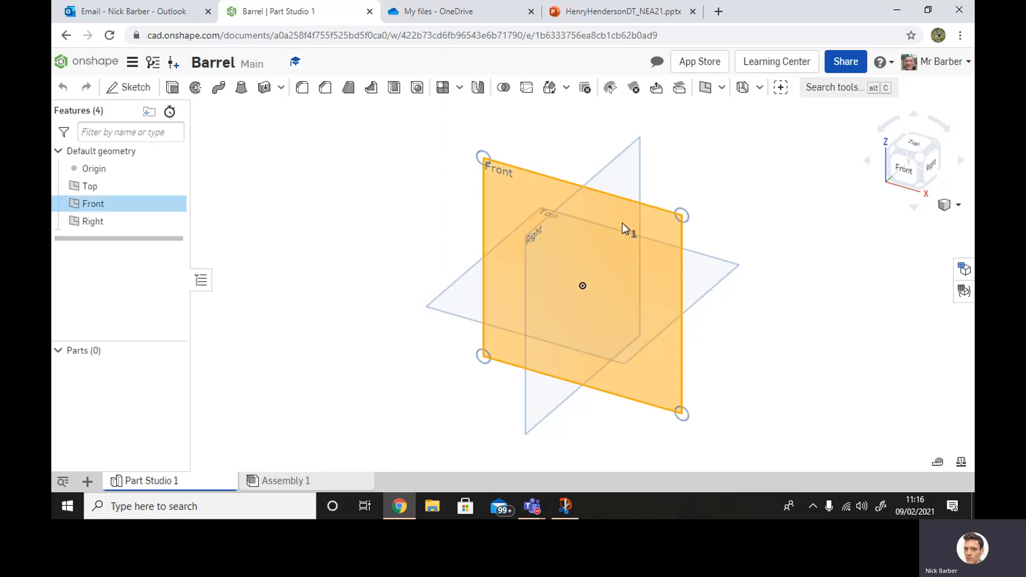
{"action": "left_click", "coordinate": [129, 87]}
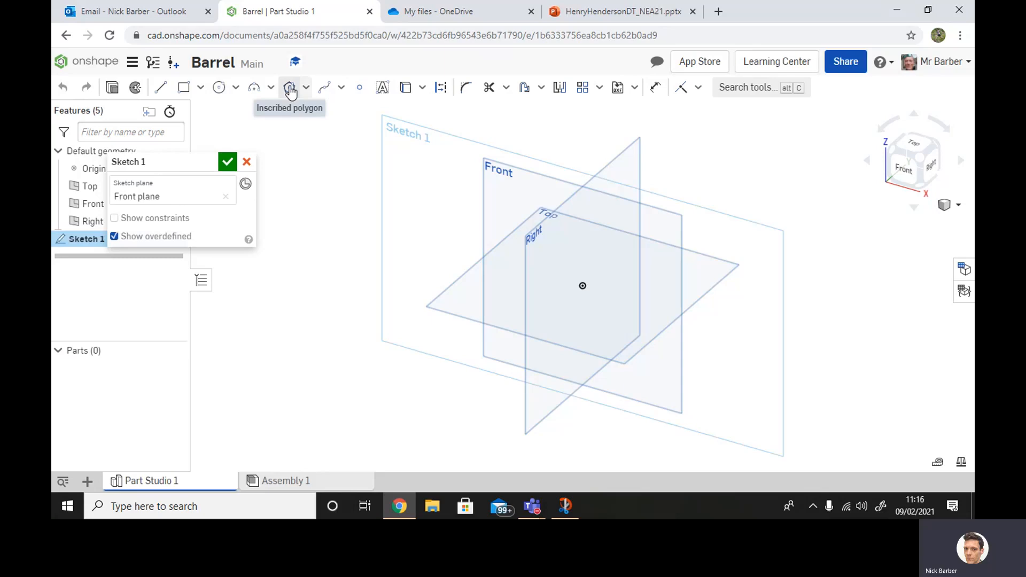
{"action": "left_click", "coordinate": [290, 88]}
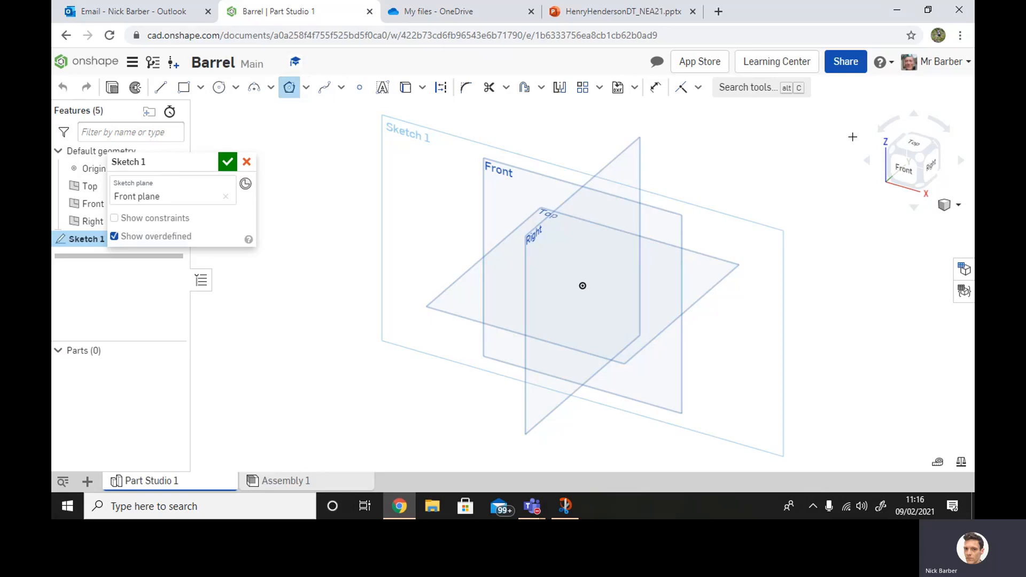
{"action": "left_click", "coordinate": [903, 168]}
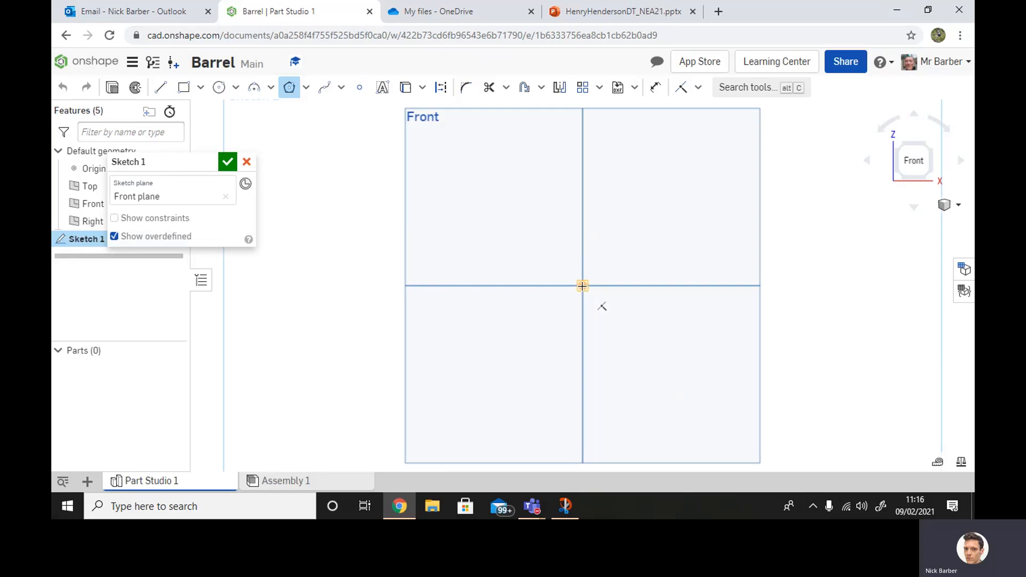
{"action": "left_click", "coordinate": [582, 286]}
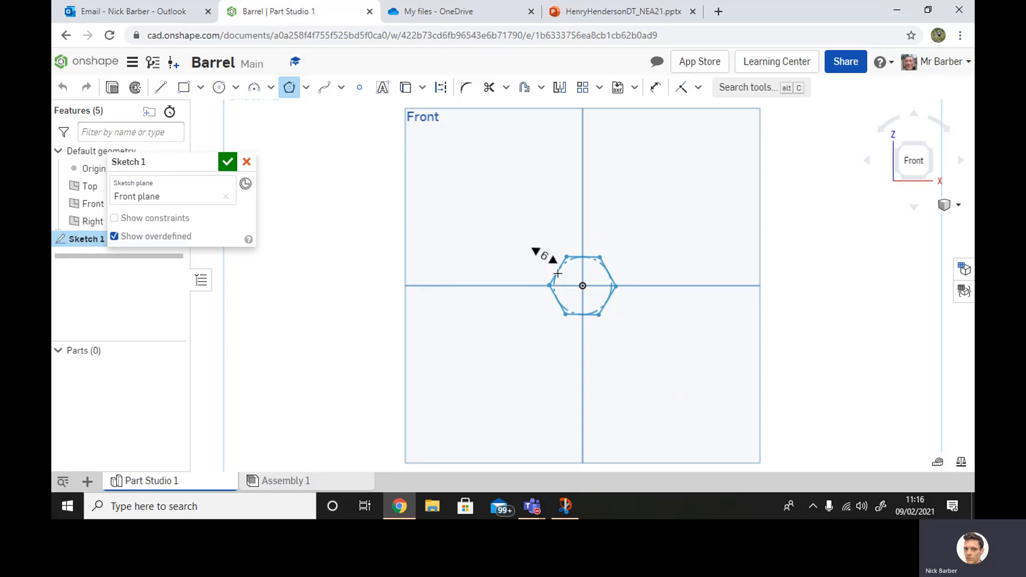
{"action": "left_click", "coordinate": [557, 273]}
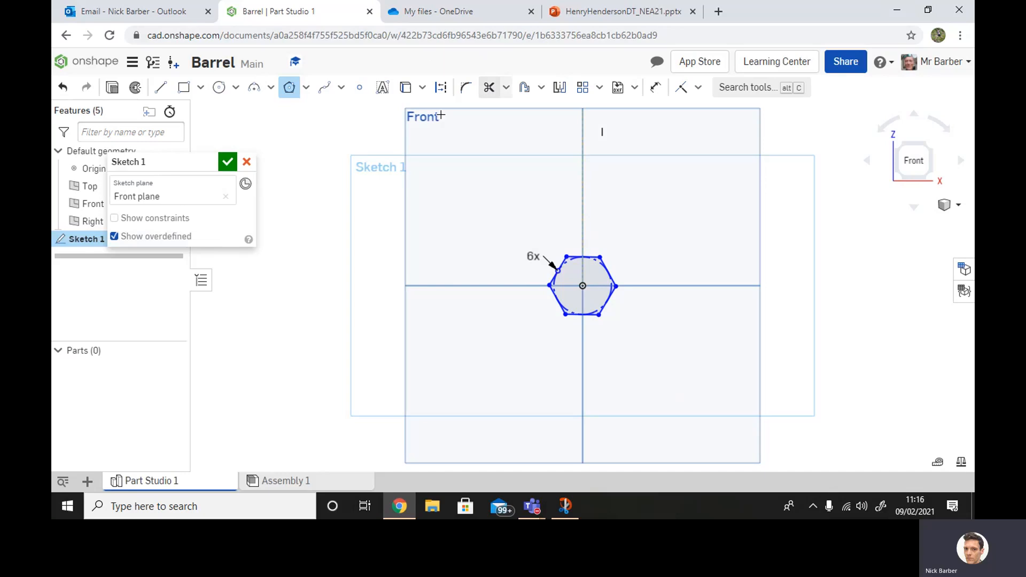
- Try to dimension the length of the hexagon's upper-right side
{"action": "left_click", "coordinate": [655, 87]}
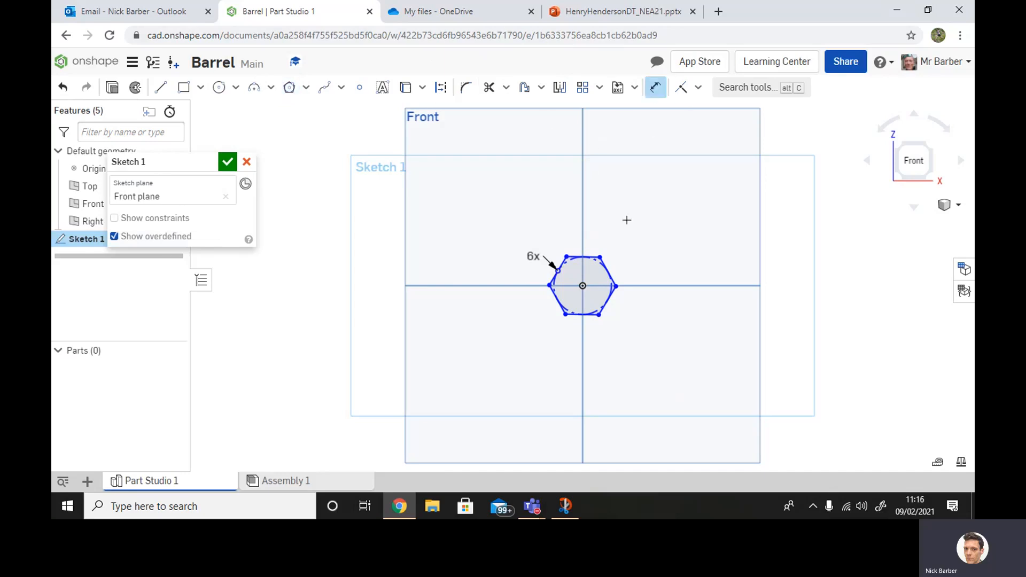
{"action": "left_click", "coordinate": [607, 270]}
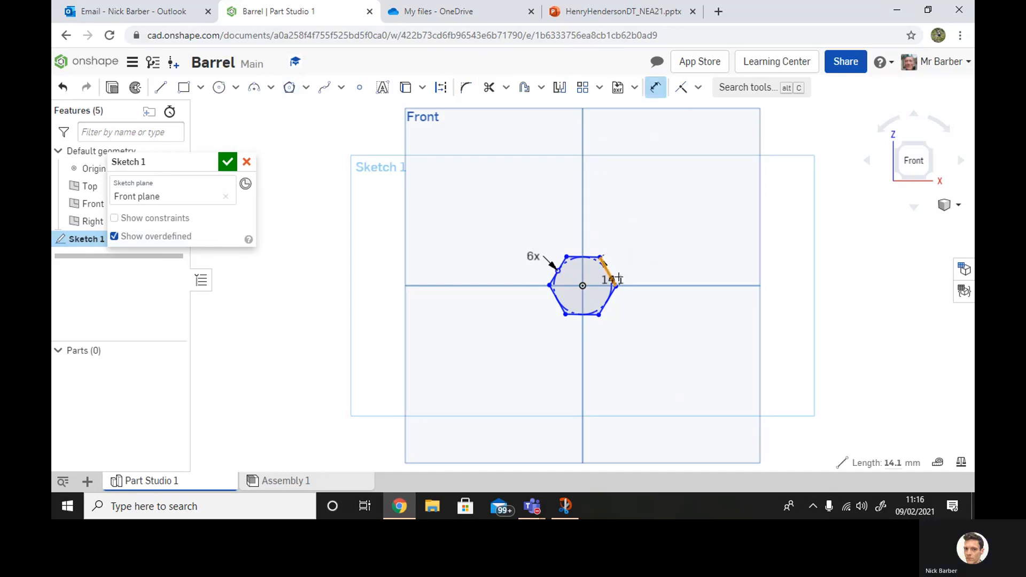
{"action": "left_click", "coordinate": [658, 249]}
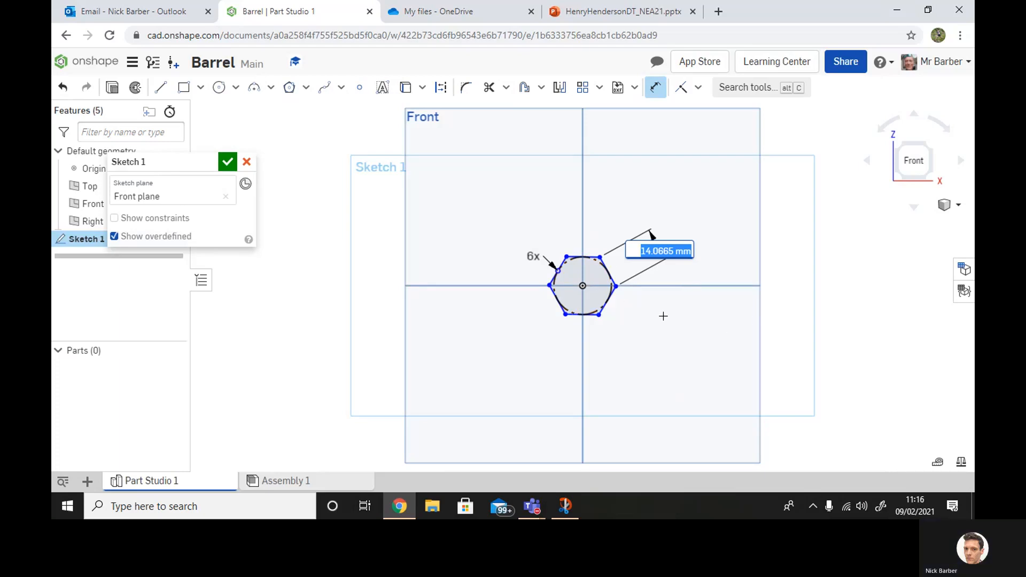
{"action": "key", "text": "Return"}
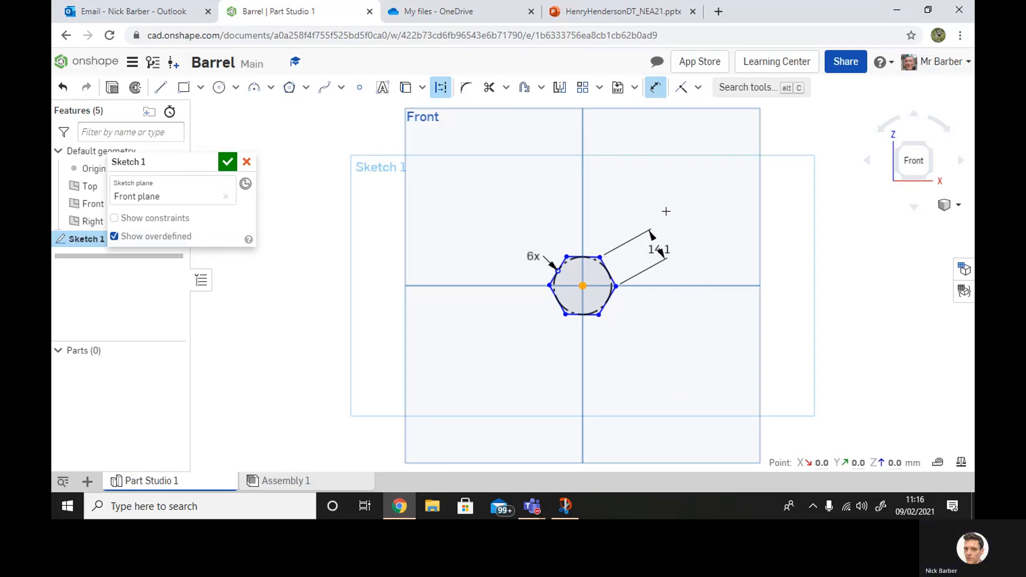
{"action": "right_click", "coordinate": [666, 221]}
{"action": "left_click", "coordinate": [678, 229]}
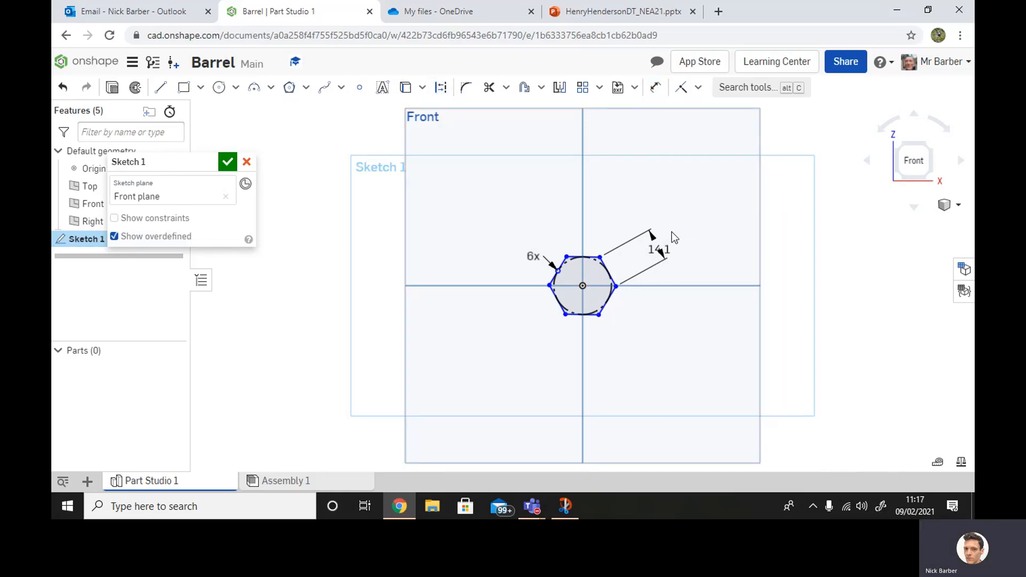
{"action": "key", "text": "ctrl+z"}
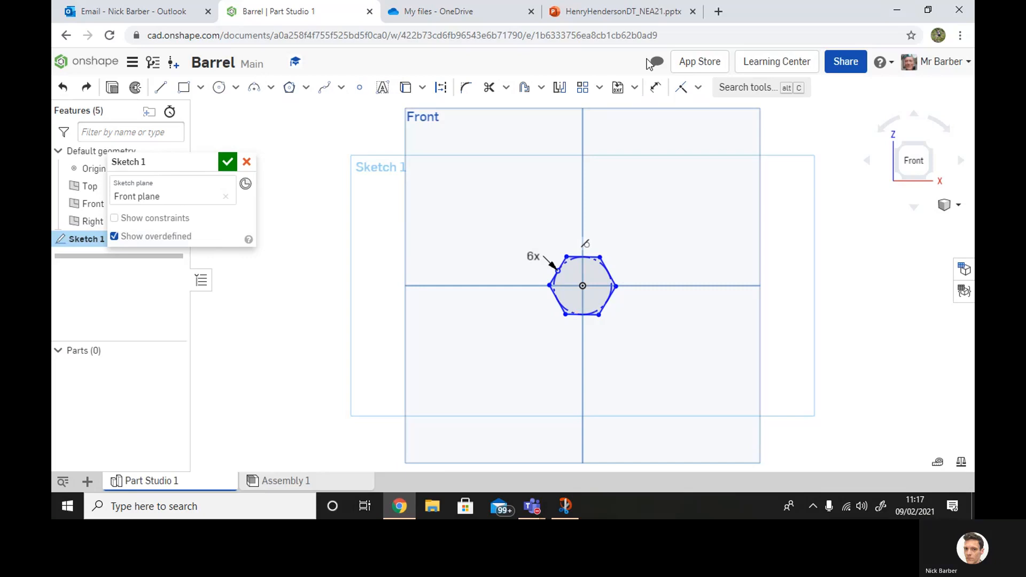
- Dimension the construction circle inside the hexagon with a diameter of 10 mm
{"action": "left_click", "coordinate": [654, 89]}
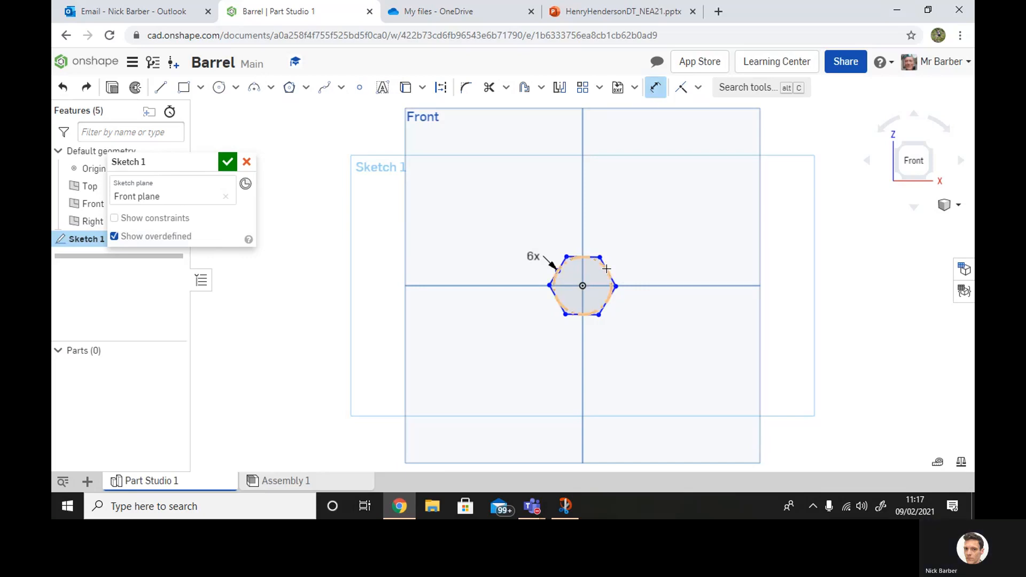
{"action": "left_click", "coordinate": [605, 270]}
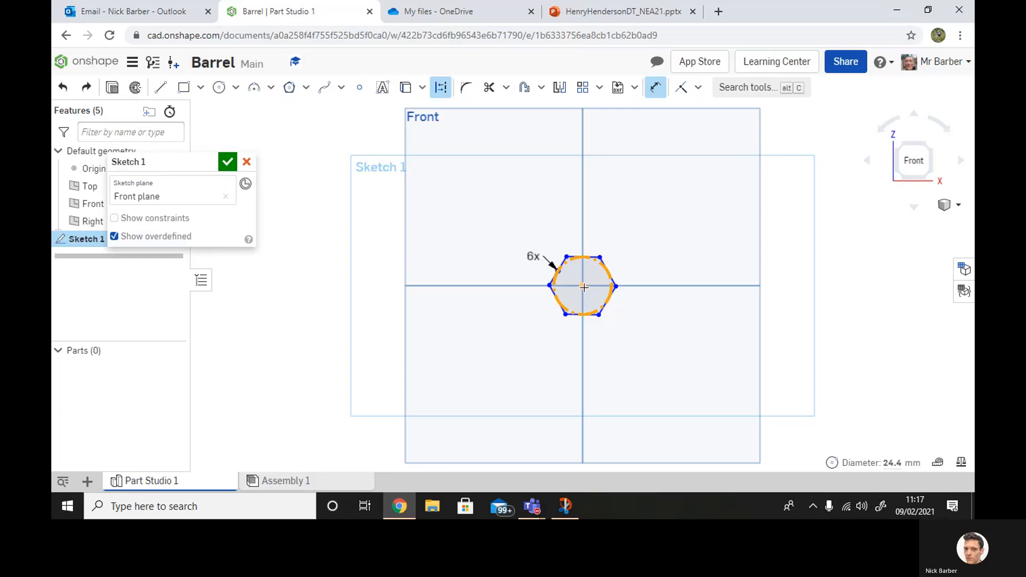
{"action": "left_click", "coordinate": [583, 287]}
{"action": "key", "text": "d"}
{"action": "left_click", "coordinate": [604, 271]}
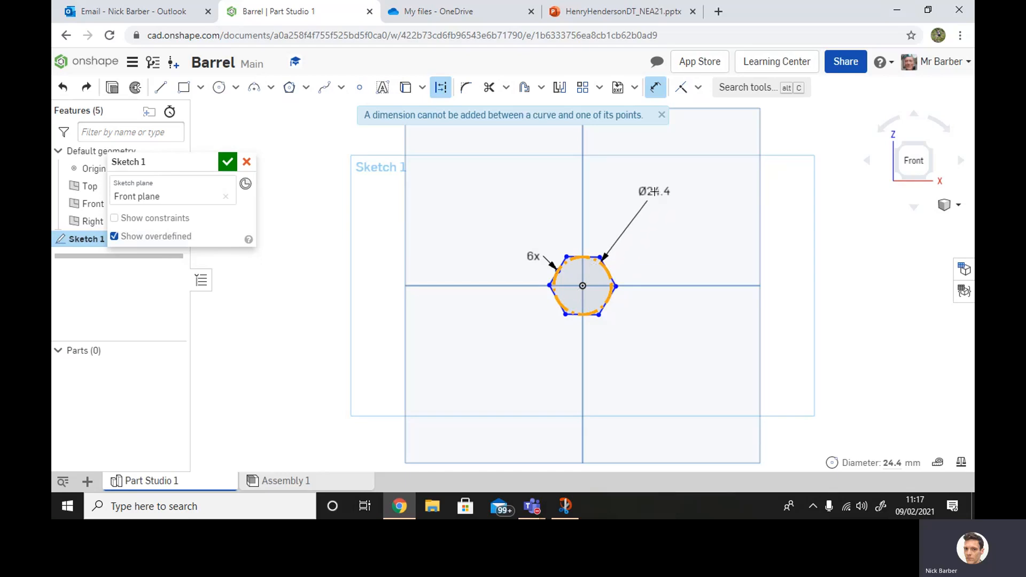
{"action": "left_click", "coordinate": [654, 190]}
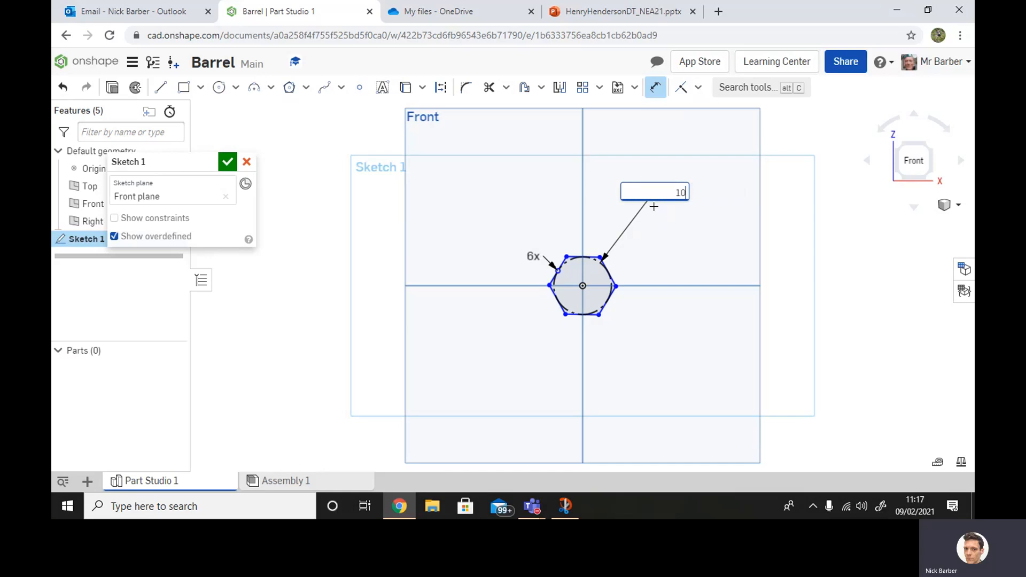
{"action": "key", "text": "Return"}
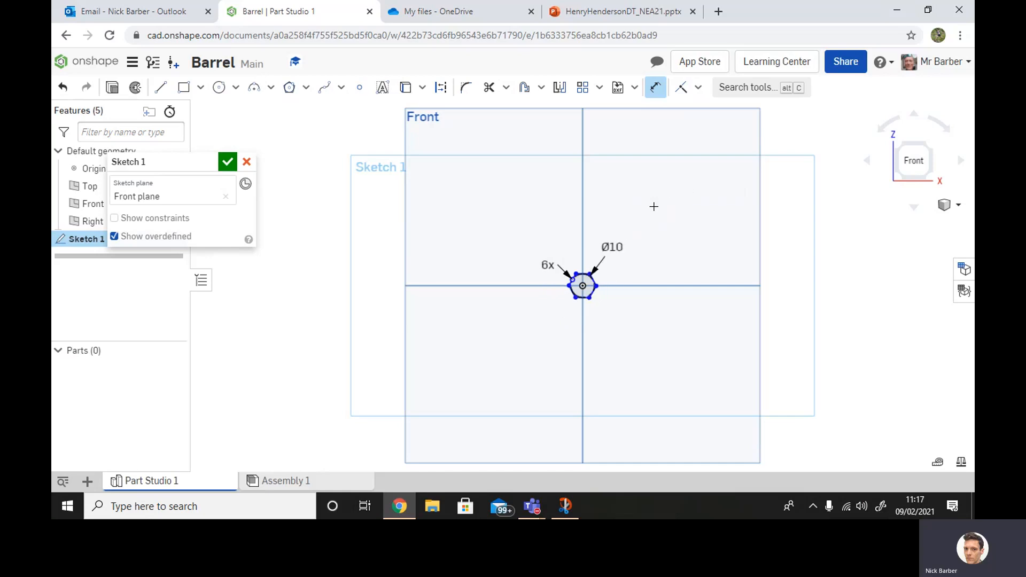
- Finish the hexagon sketch and extrude its face 130 mm as a new solid with a blind end
{"action": "left_click", "coordinate": [228, 161]}
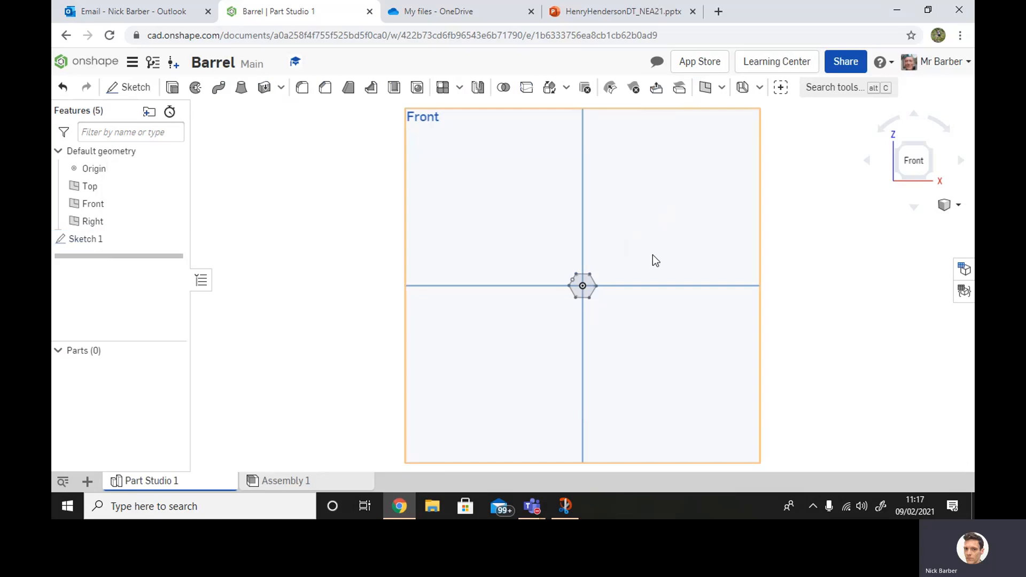
{"action": "left_click", "coordinate": [81, 241]}
{"action": "right_click", "coordinate": [82, 242]}
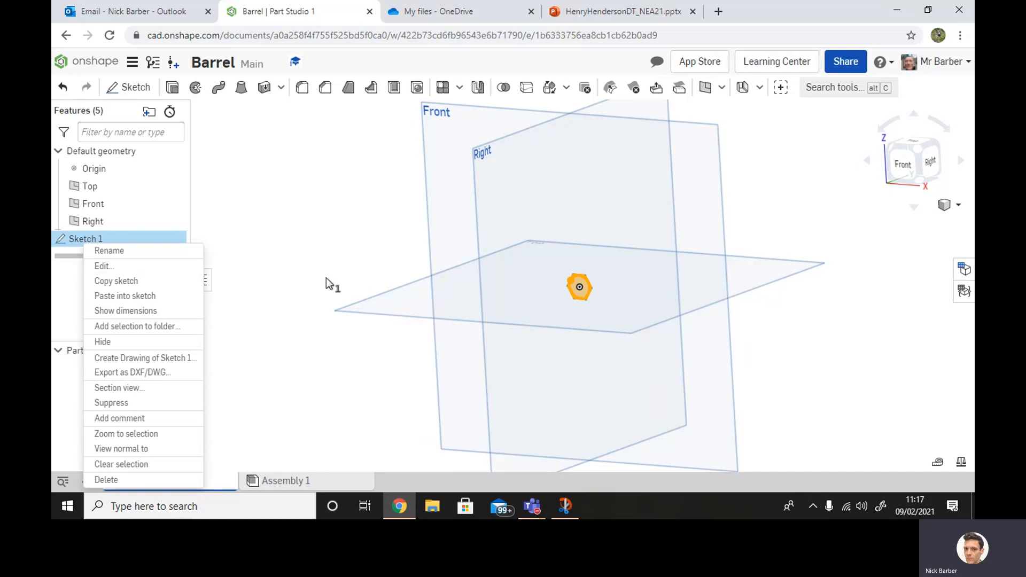
{"action": "scroll", "coordinate": [530, 319], "scroll_direction": "up", "scroll_amount": 5}
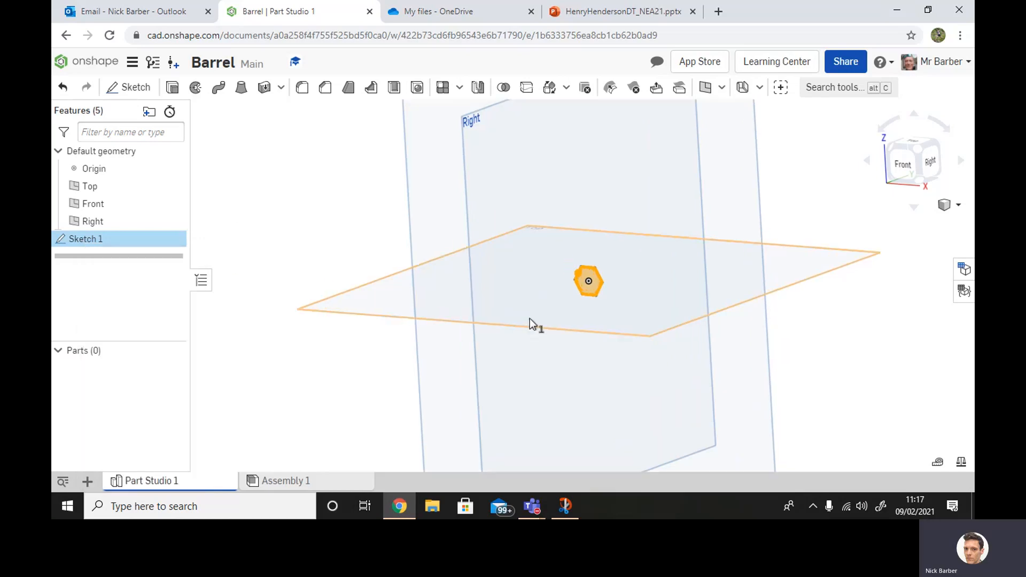
{"action": "left_click", "coordinate": [252, 175]}
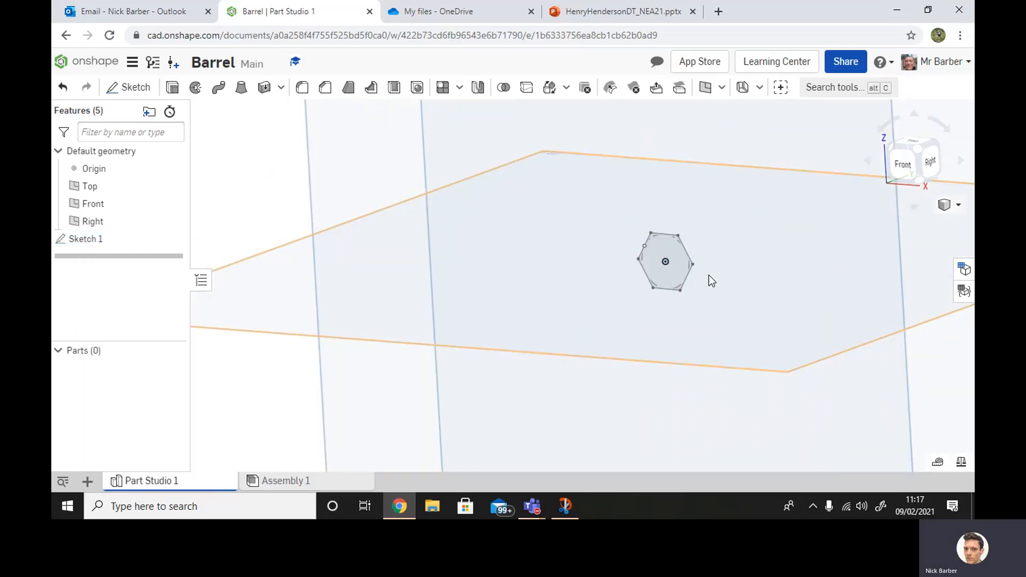
{"action": "left_click", "coordinate": [661, 250]}
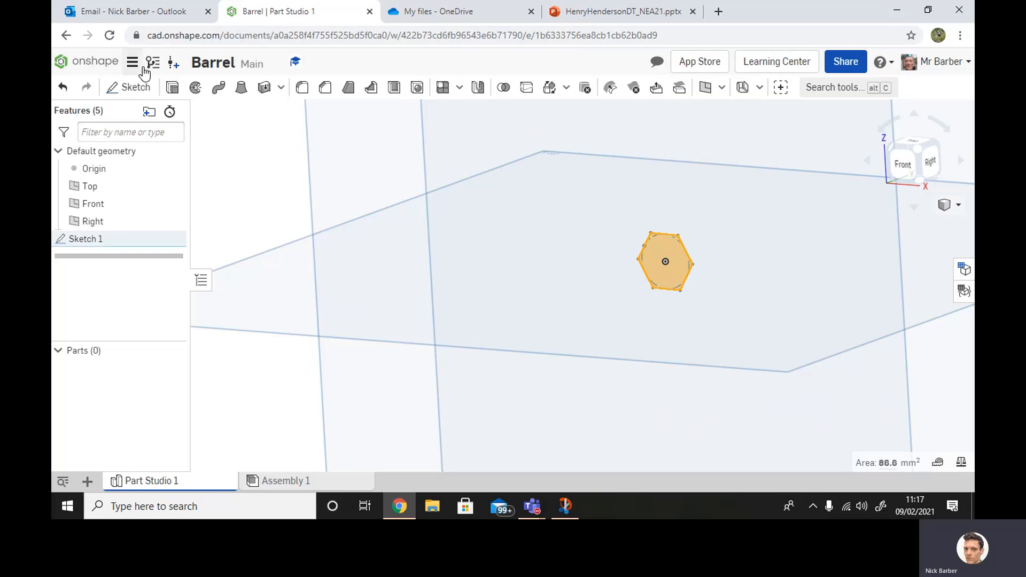
{"action": "left_click", "coordinate": [172, 89]}
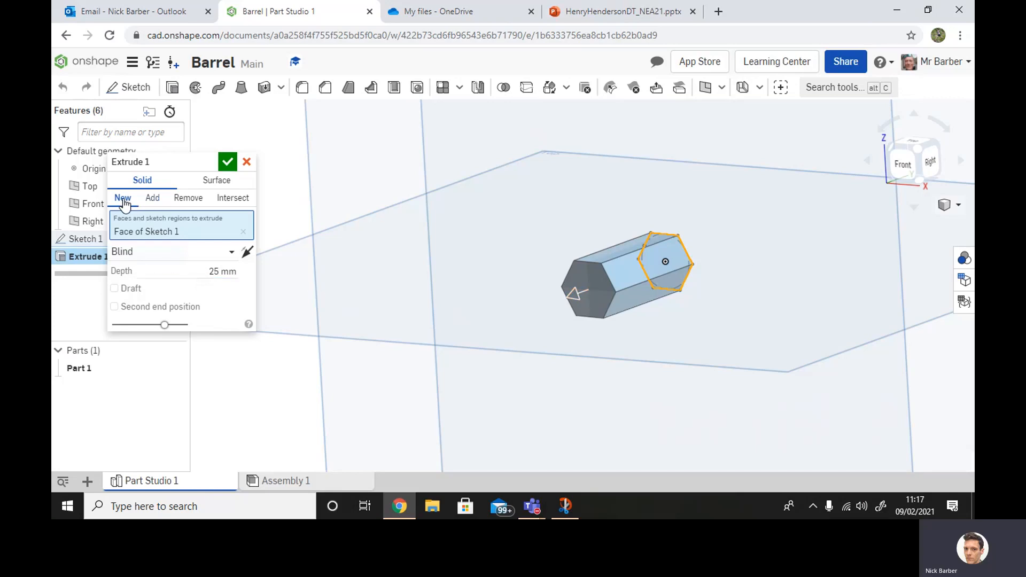
{"action": "left_click", "coordinate": [219, 271]}
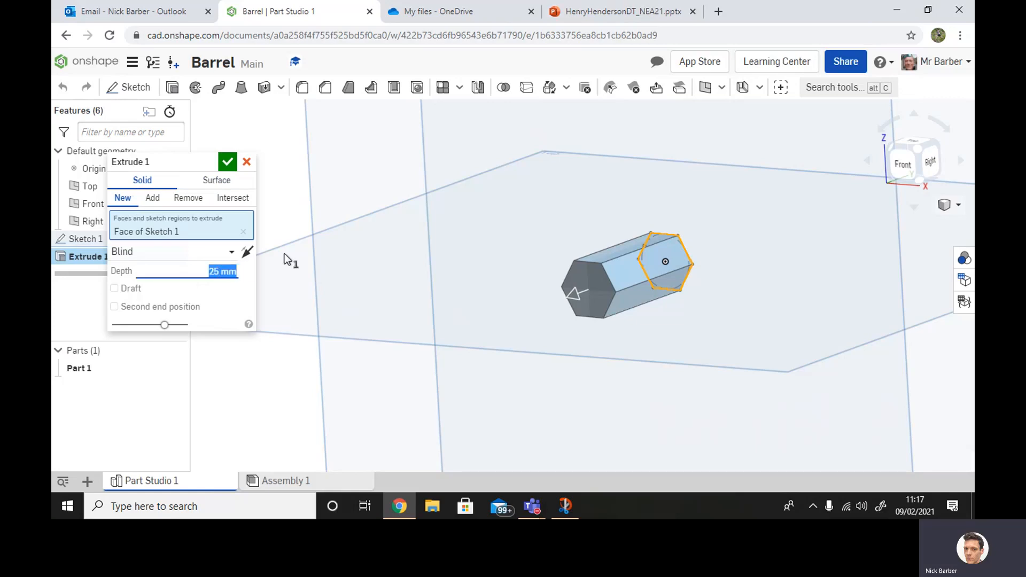
{"action": "type", "text": "130"}
{"action": "key", "text": "Return"}
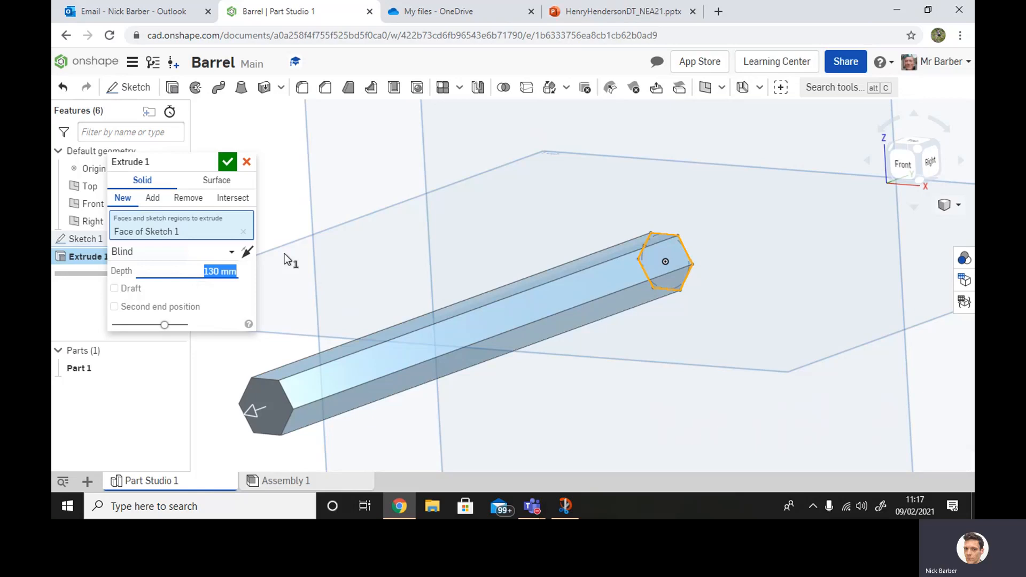
{"action": "middle_click_drag", "start_coordinate": [418, 249], "coordinate": [568, 215]}
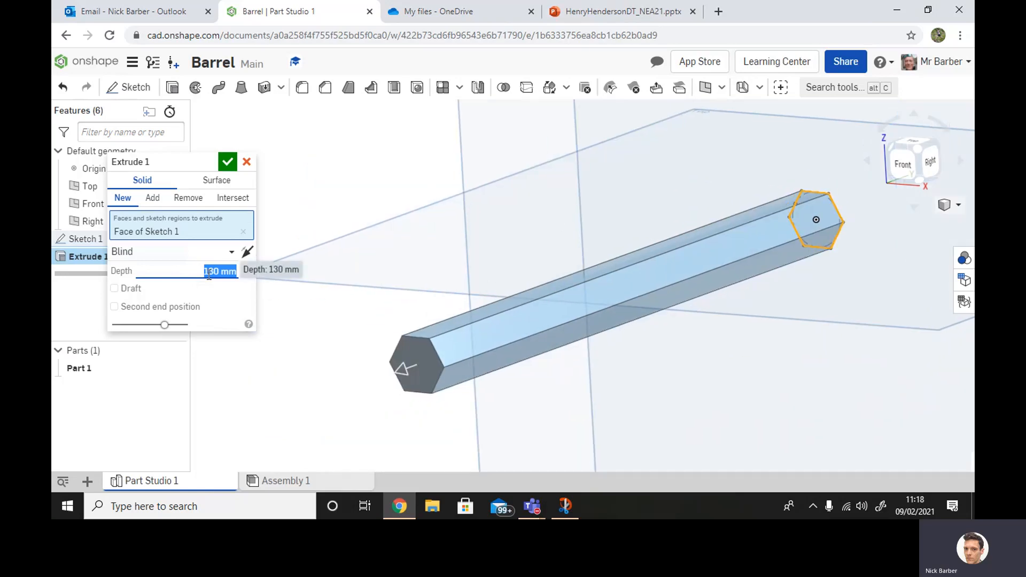
{"action": "left_click", "coordinate": [224, 163]}
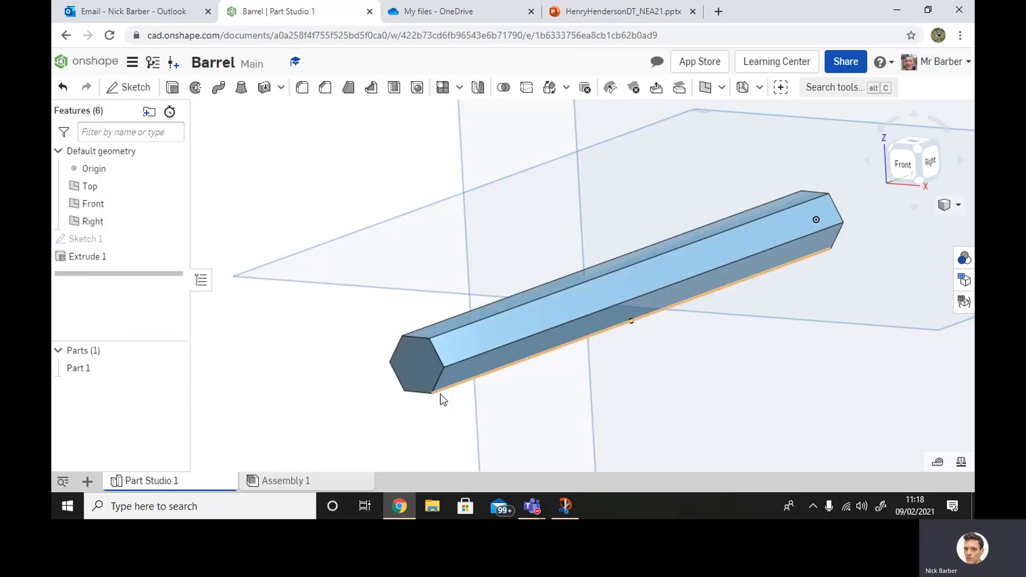
- Create a plane offset 5 mm outward from the front hexagonal end face of the barrel
{"action": "left_click", "coordinate": [414, 371]}
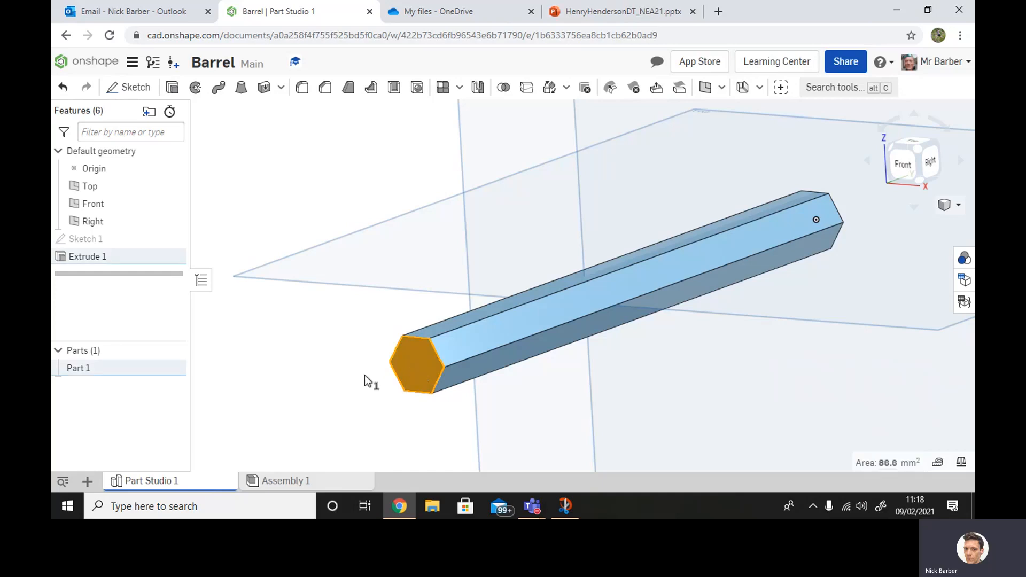
{"action": "right_click_drag", "start_coordinate": [604, 371], "coordinate": [567, 381]}
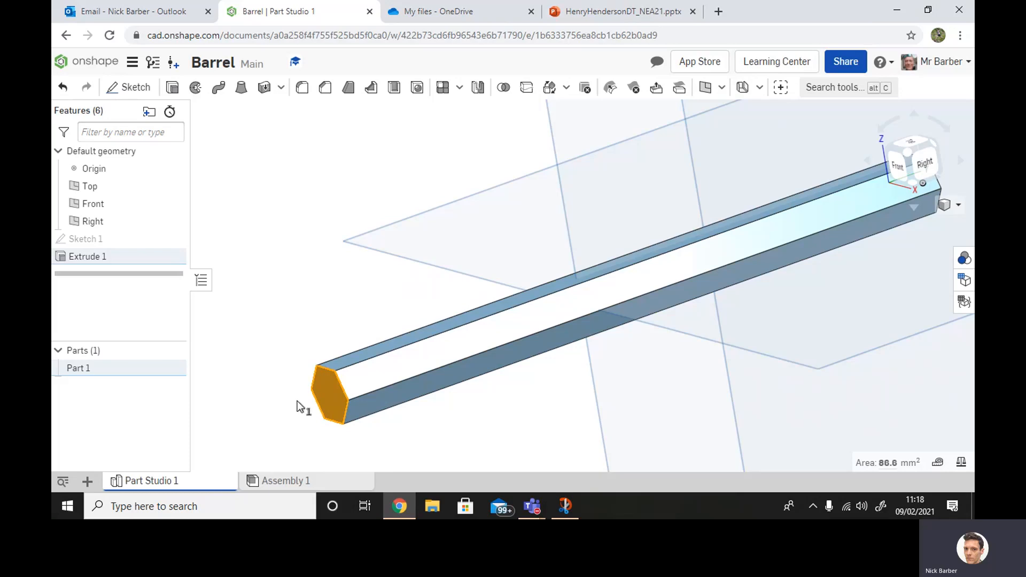
{"action": "left_click", "coordinate": [721, 89]}
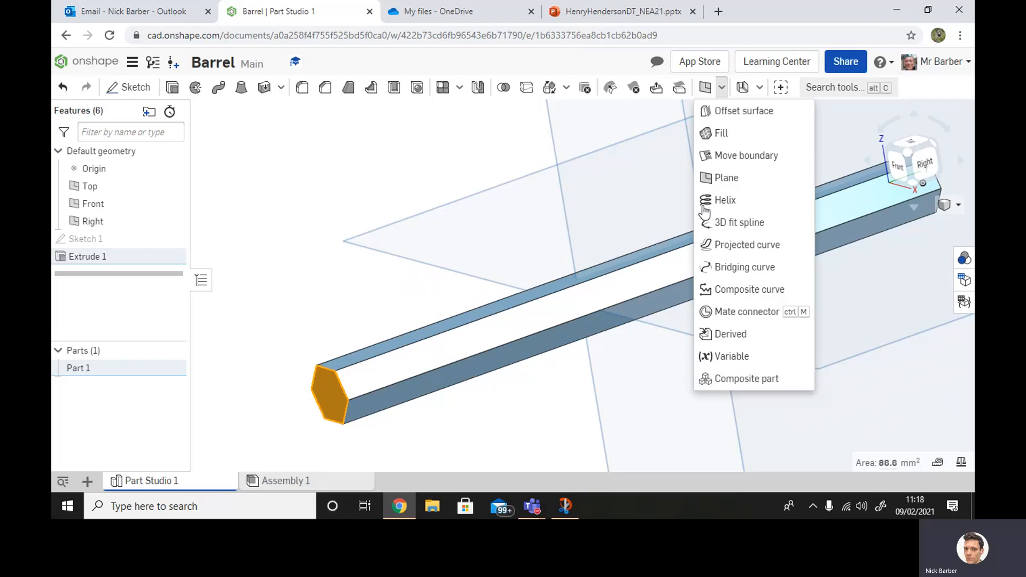
{"action": "left_click", "coordinate": [715, 178]}
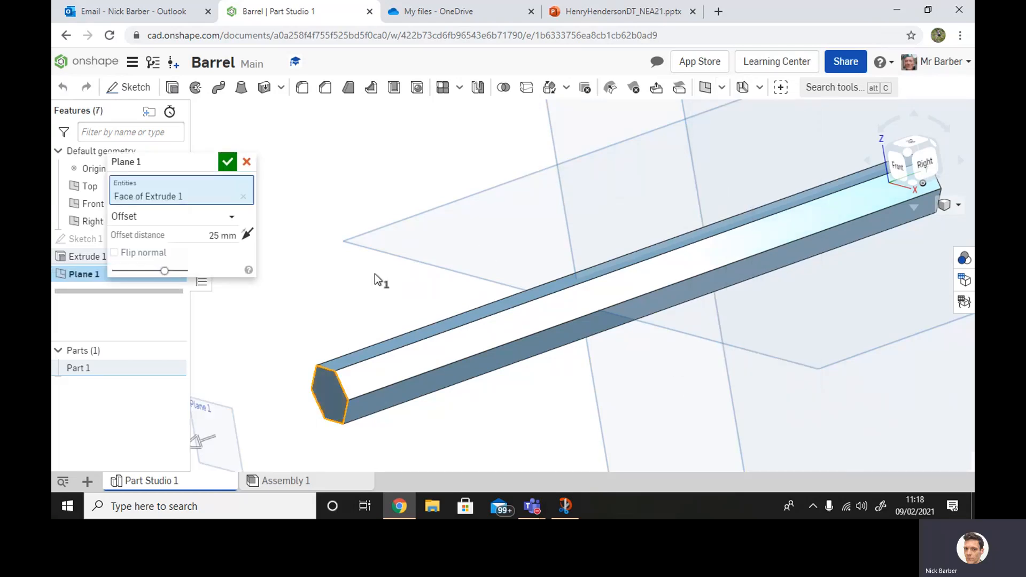
{"action": "scroll", "coordinate": [357, 325], "scroll_direction": "down", "scroll_amount": 2}
{"action": "scroll", "coordinate": [361, 316], "scroll_direction": "up", "scroll_amount": 5}
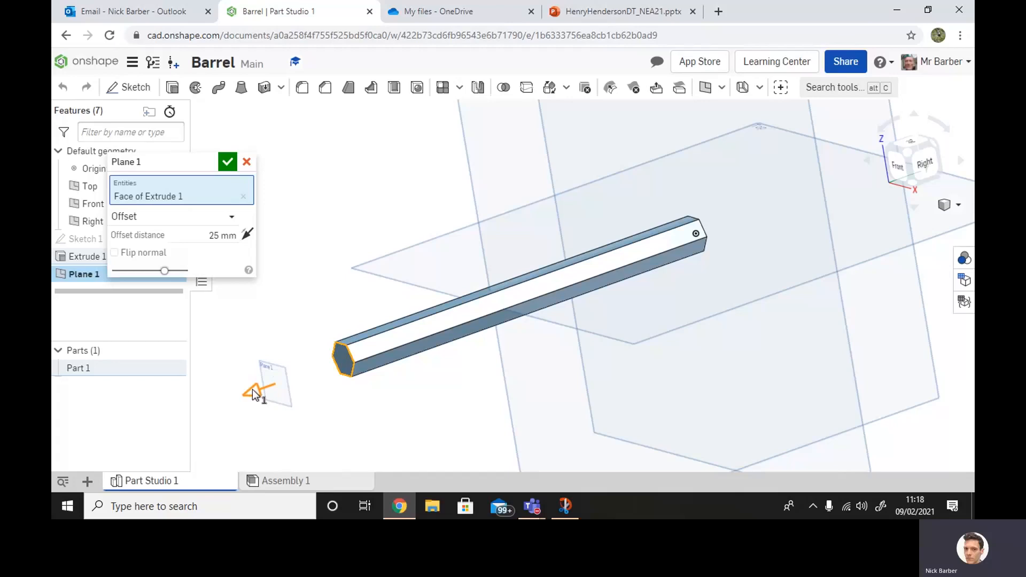
{"action": "left_click", "coordinate": [220, 234]}
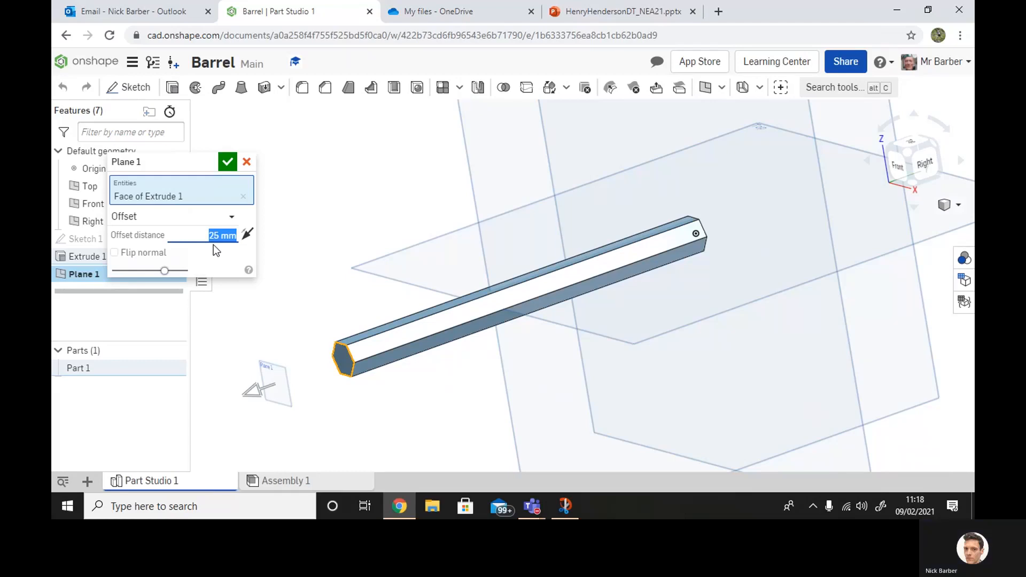
{"action": "key", "text": "BackSpace"}
{"action": "type", "text": "5"}
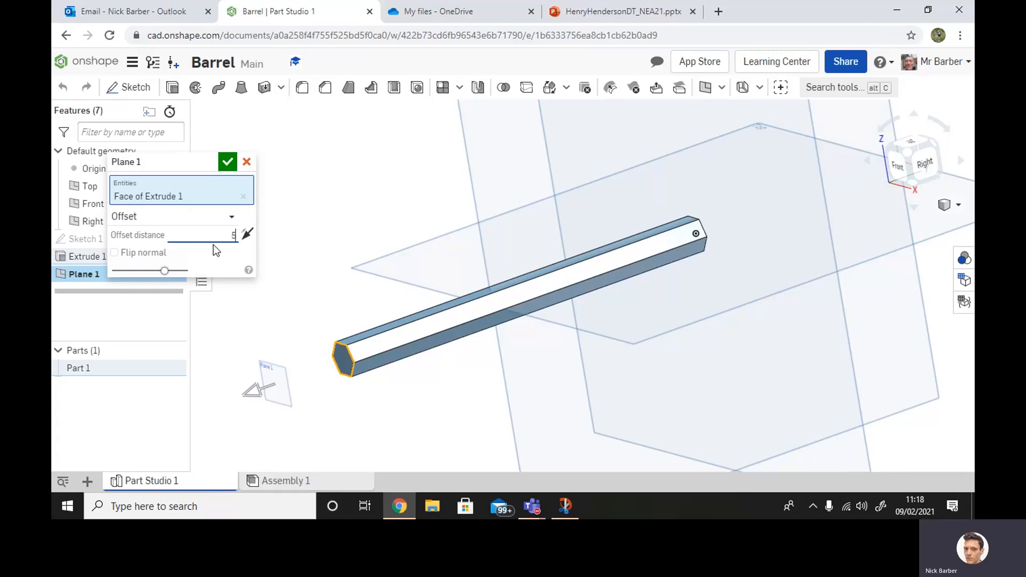
{"action": "left_click", "coordinate": [228, 162]}
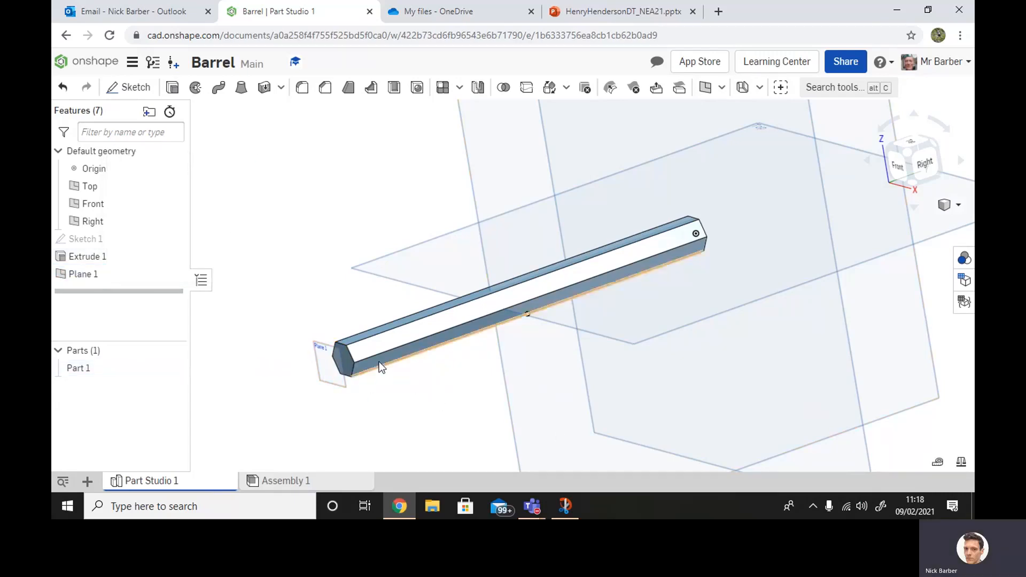
- Start a sketch on the offset plane and draw a circle about 8.5 mm in diameter centred on the origin
{"action": "scroll", "coordinate": [348, 352], "scroll_direction": "up", "scroll_amount": 5}
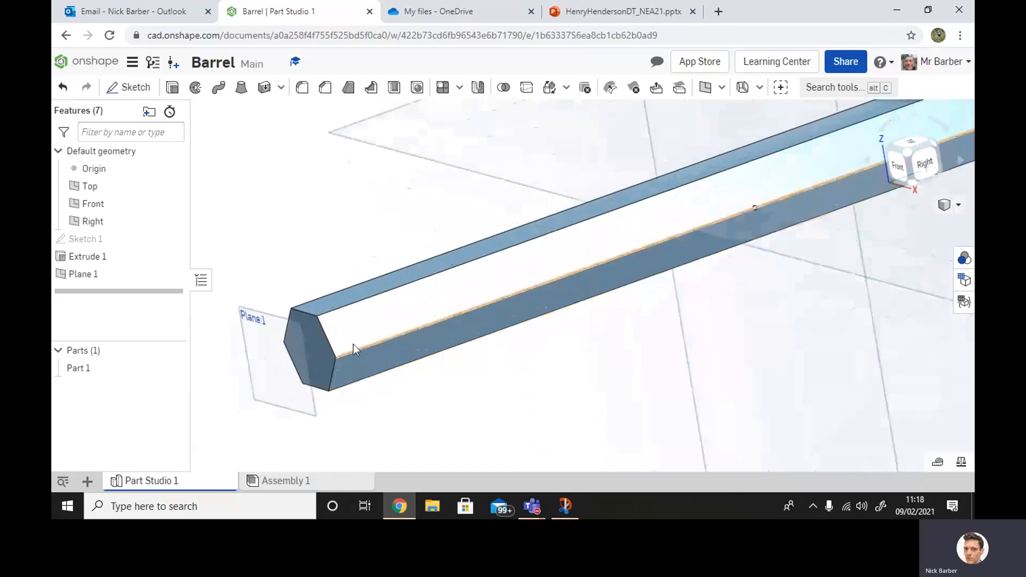
{"action": "left_click", "coordinate": [313, 350]}
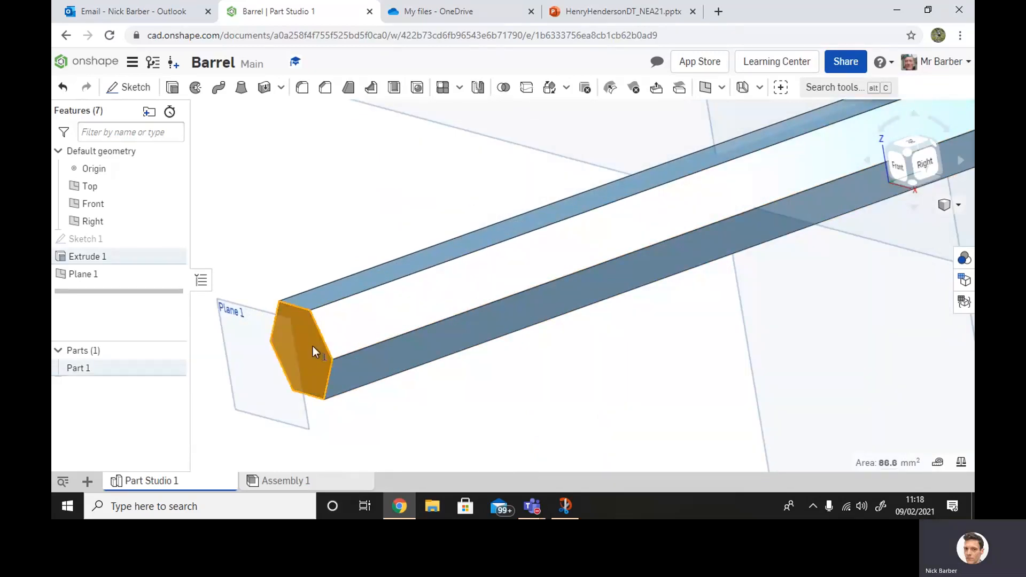
{"action": "left_click", "coordinate": [246, 309]}
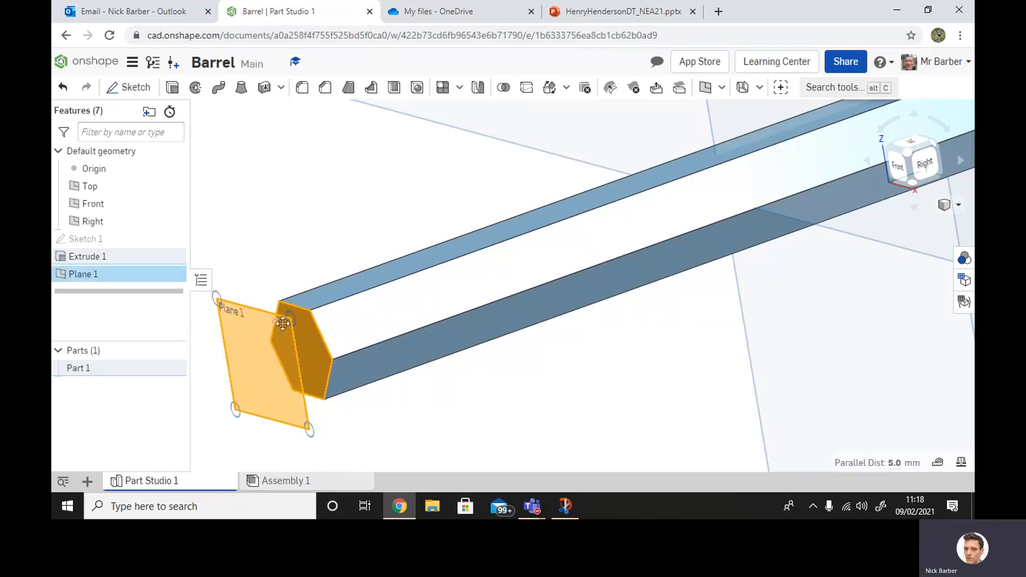
{"action": "left_click", "coordinate": [405, 437]}
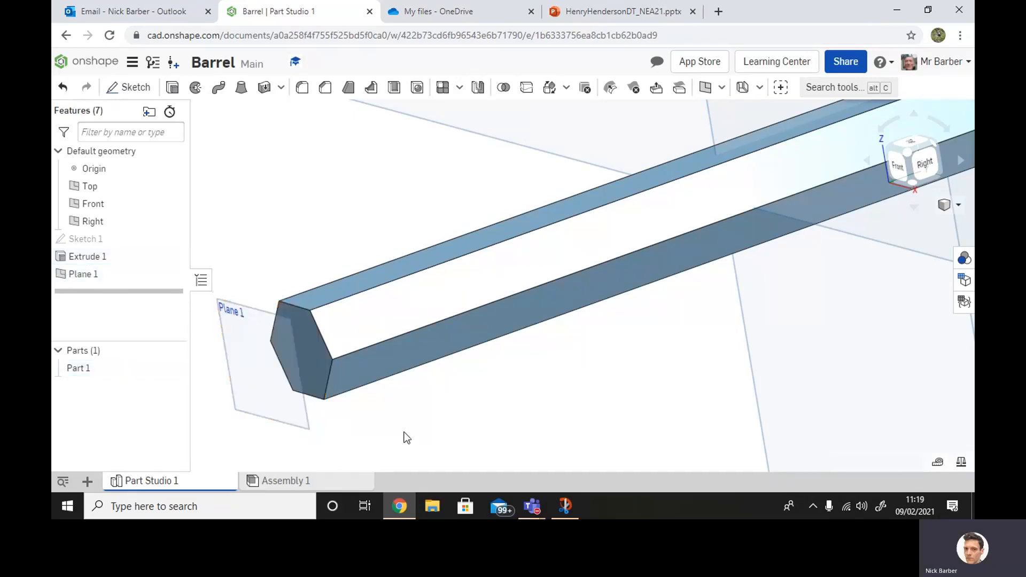
{"action": "left_click", "coordinate": [254, 311]}
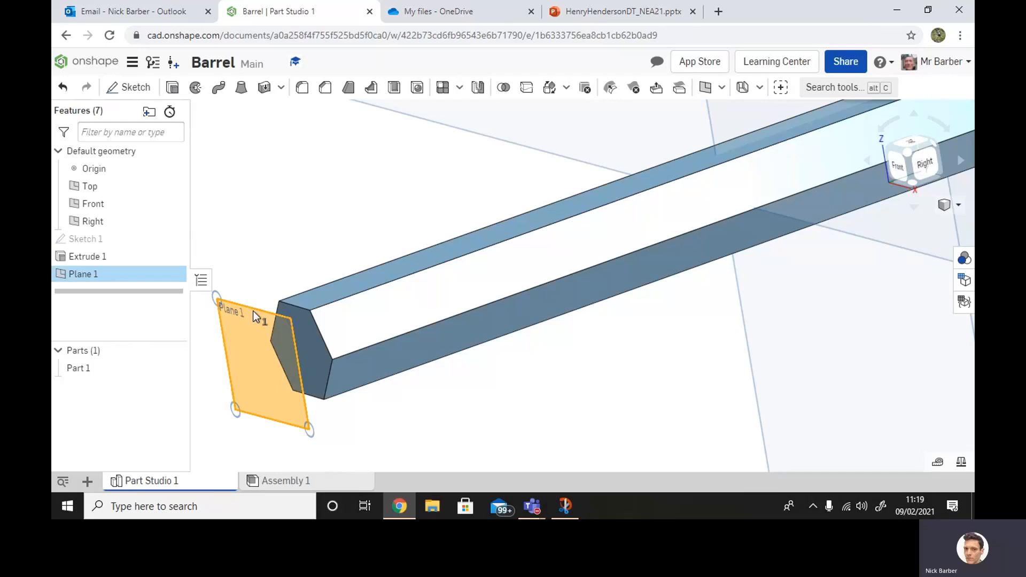
{"action": "left_click", "coordinate": [119, 88]}
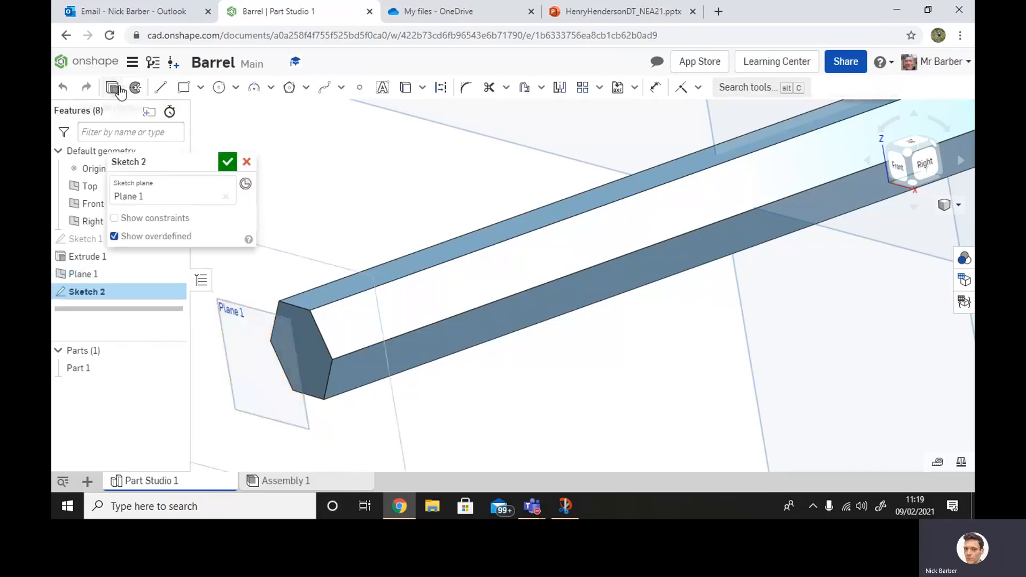
{"action": "left_click", "coordinate": [897, 170]}
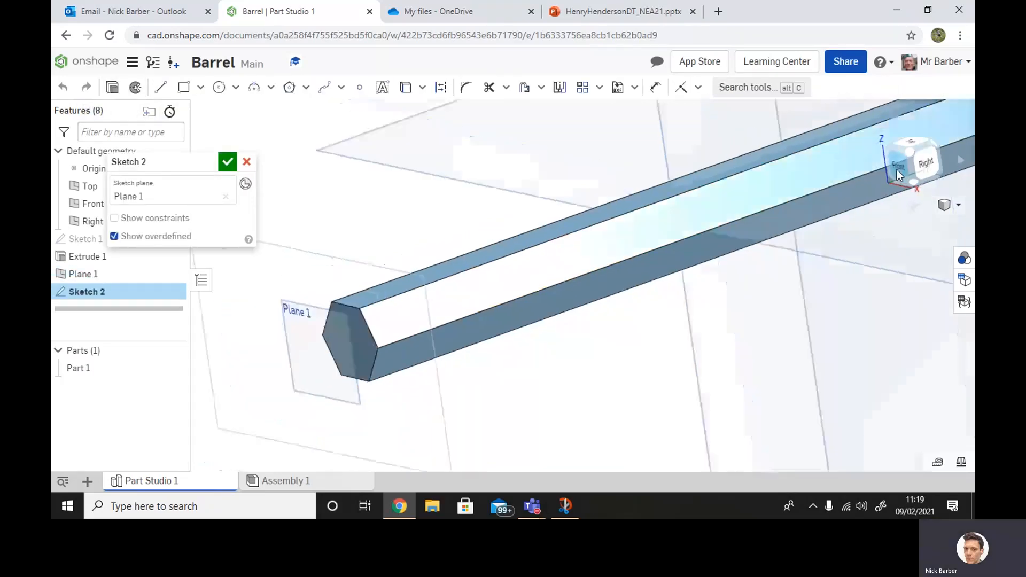
{"action": "scroll", "coordinate": [677, 278], "scroll_direction": "up", "scroll_amount": 5}
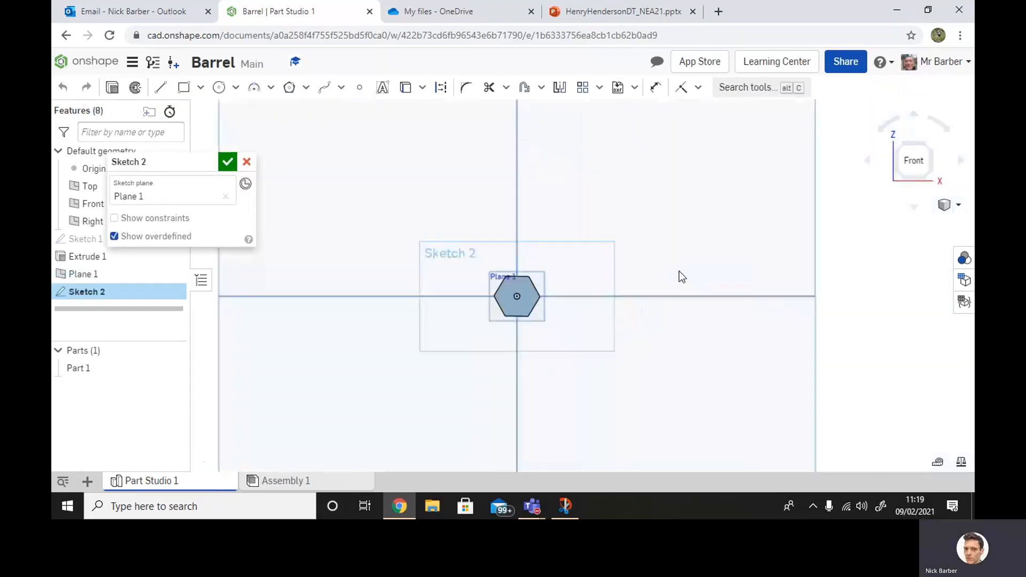
{"action": "left_click", "coordinate": [218, 88]}
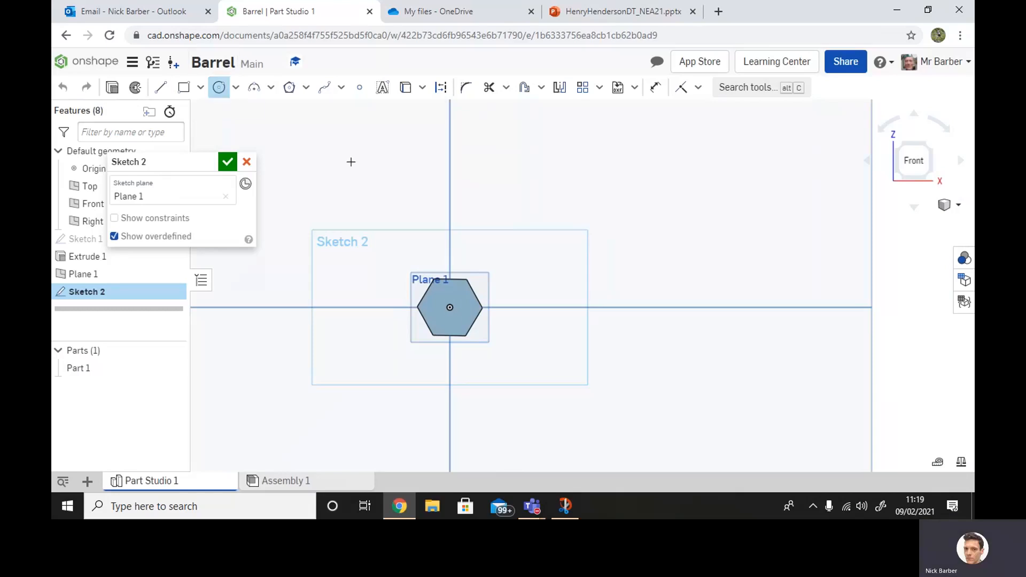
{"action": "left_click", "coordinate": [448, 306]}
{"action": "left_click", "coordinate": [443, 285]}
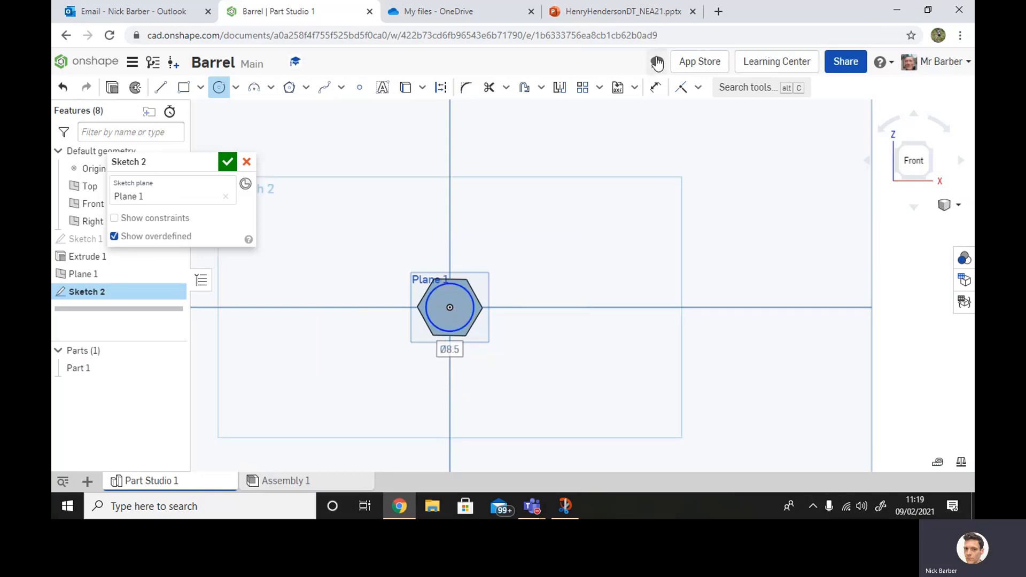
- Dimension the circle on the offset plane with a diameter of 8 mm and finish the sketch
{"action": "left_click", "coordinate": [656, 87]}
{"action": "left_click", "coordinate": [461, 287]}
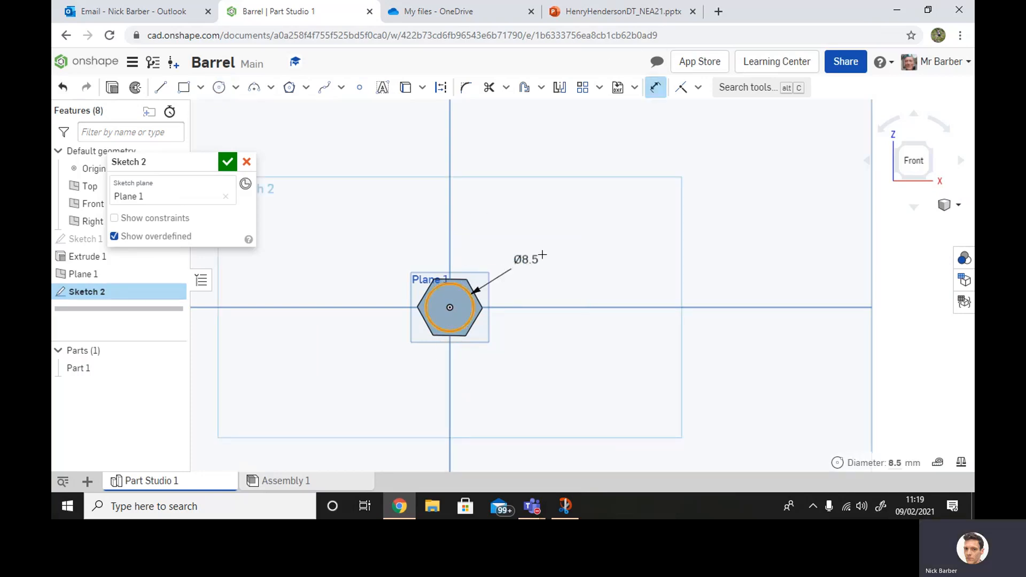
{"action": "left_click", "coordinate": [581, 237]}
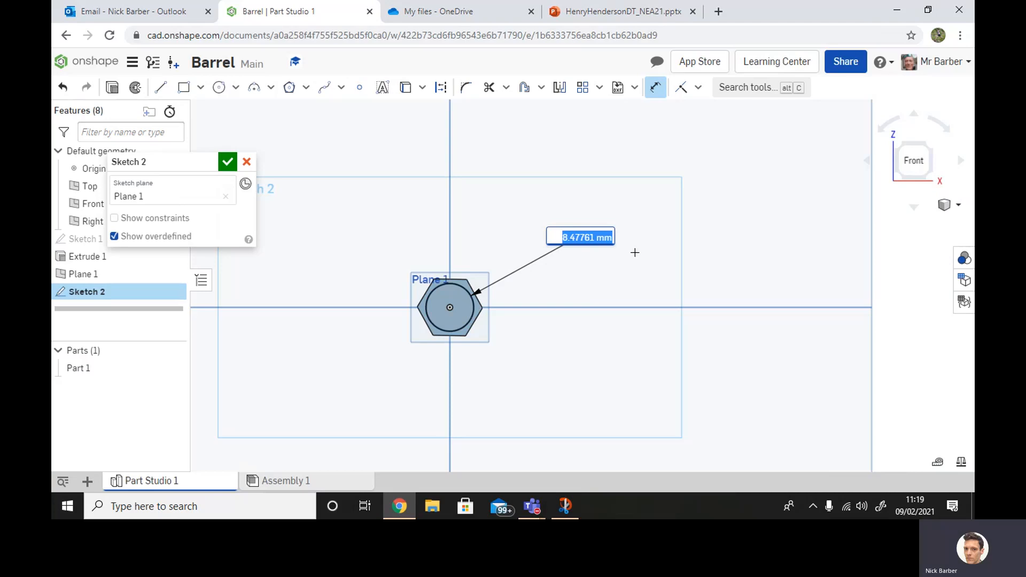
{"action": "type", "text": "8.5"}
{"action": "key", "text": "Return"}
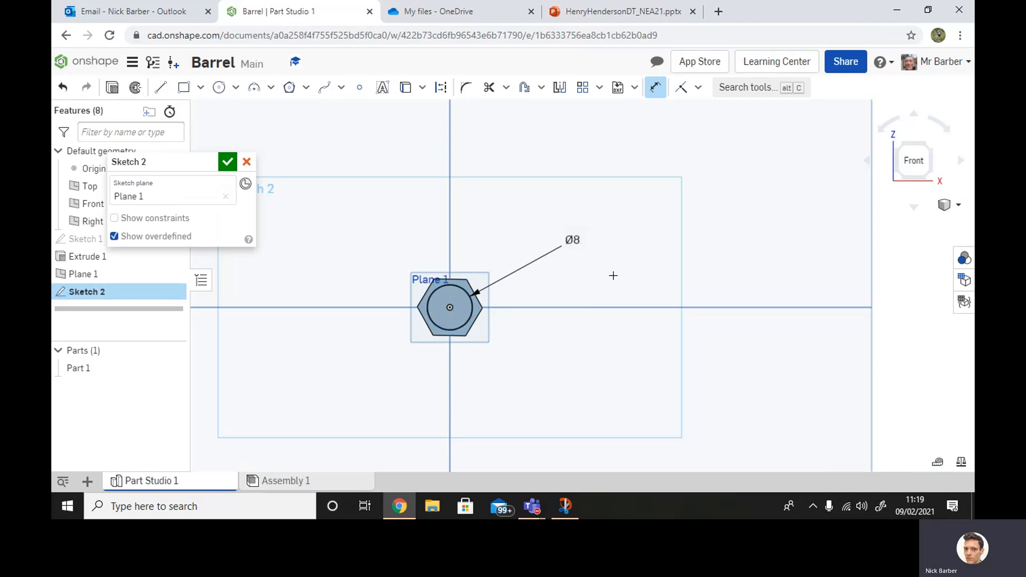
{"action": "left_click", "coordinate": [227, 161]}
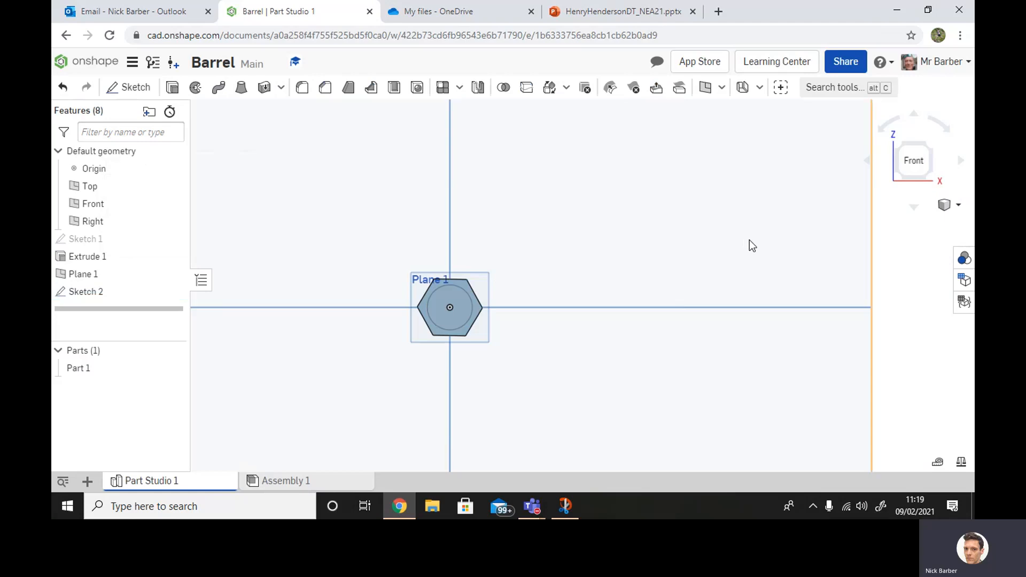
- Loft a solid between the circle on the offset plane and the barrel's front hexagonal face, added to the existing part
{"action": "right_click_drag", "start_coordinate": [749, 240], "coordinate": [696, 268]}
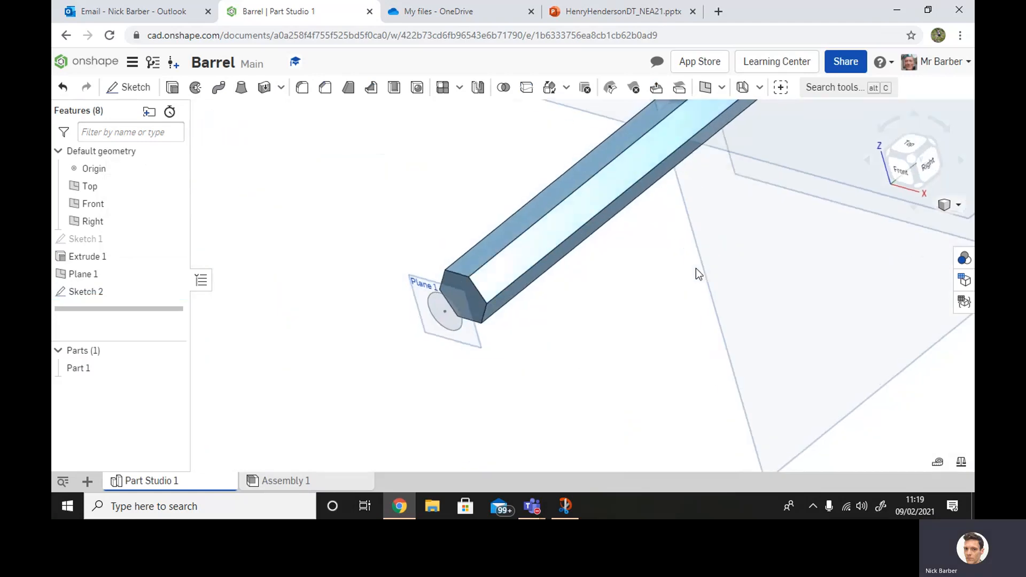
{"action": "left_click", "coordinate": [447, 296]}
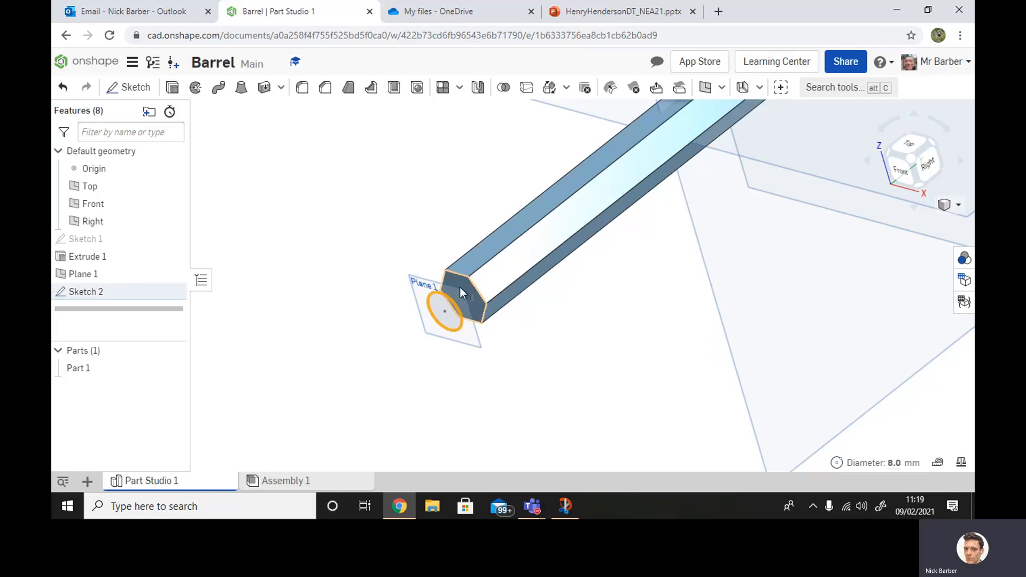
{"action": "left_click", "coordinate": [460, 287]}
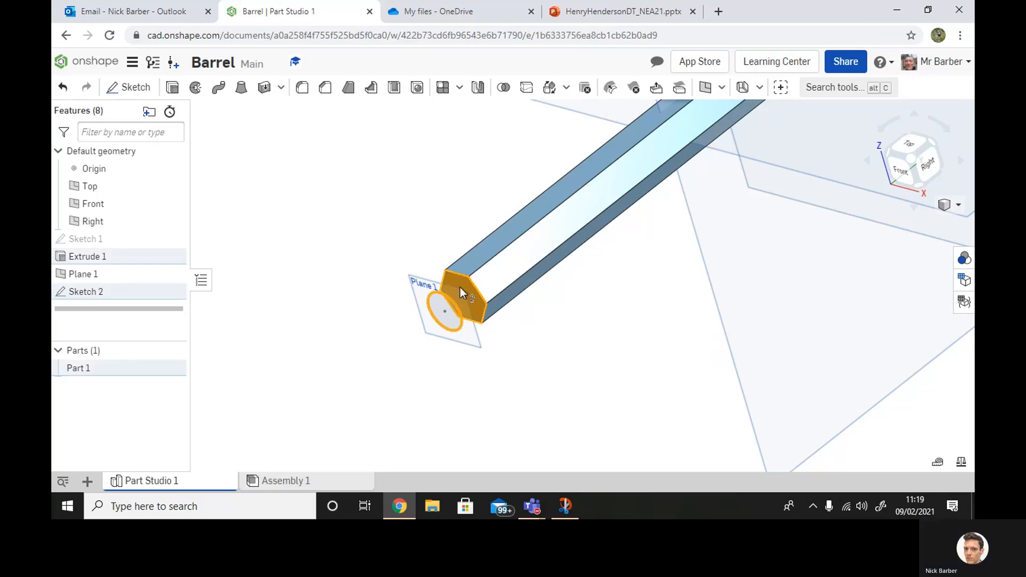
{"action": "left_click", "coordinate": [242, 90]}
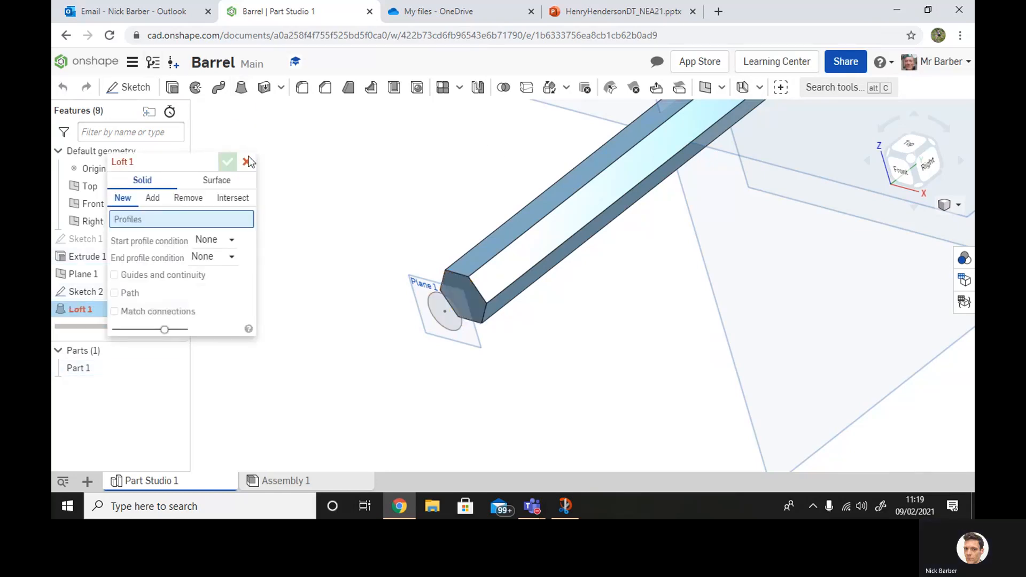
{"action": "left_click", "coordinate": [437, 308]}
{"action": "left_click", "coordinate": [464, 293]}
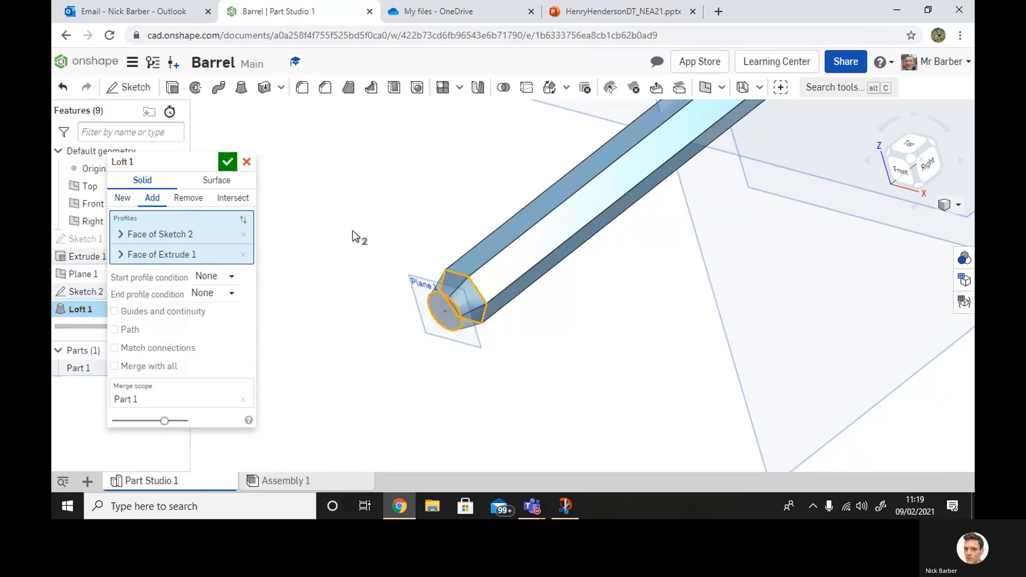
- Inspect the lofted tip preview from several angles, including the top and right views, and accept the loft
{"action": "mouse_move", "coordinate": [355, 190]}
{"action": "right_mouse_down"}
{"action": "mouse_move", "coordinate": [428, 188]}
{"action": "mouse_move", "coordinate": [449, 172]}
{"action": "mouse_move", "coordinate": [423, 158]}
{"action": "mouse_move", "coordinate": [376, 174]}
{"action": "mouse_move", "coordinate": [359, 202]}
{"action": "right_mouse_up"}
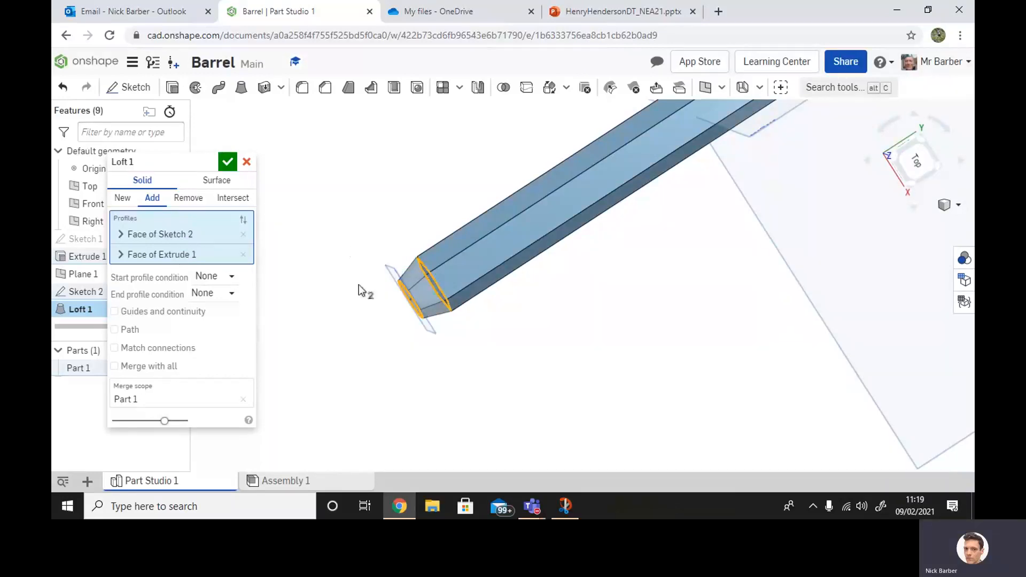
{"action": "right_click_drag", "start_coordinate": [384, 222], "coordinate": [418, 235]}
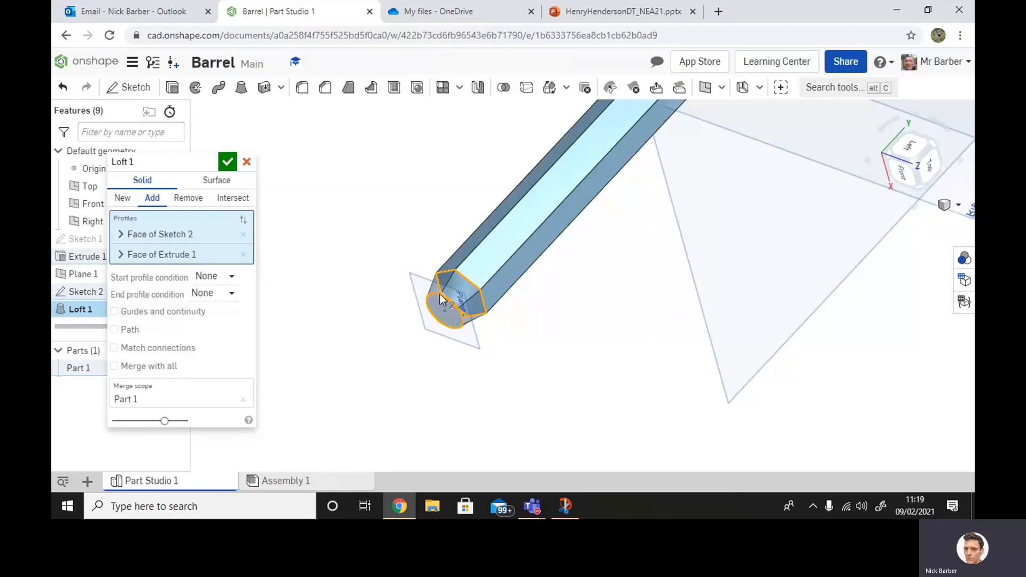
{"action": "right_click_drag", "start_coordinate": [513, 358], "coordinate": [800, 211]}
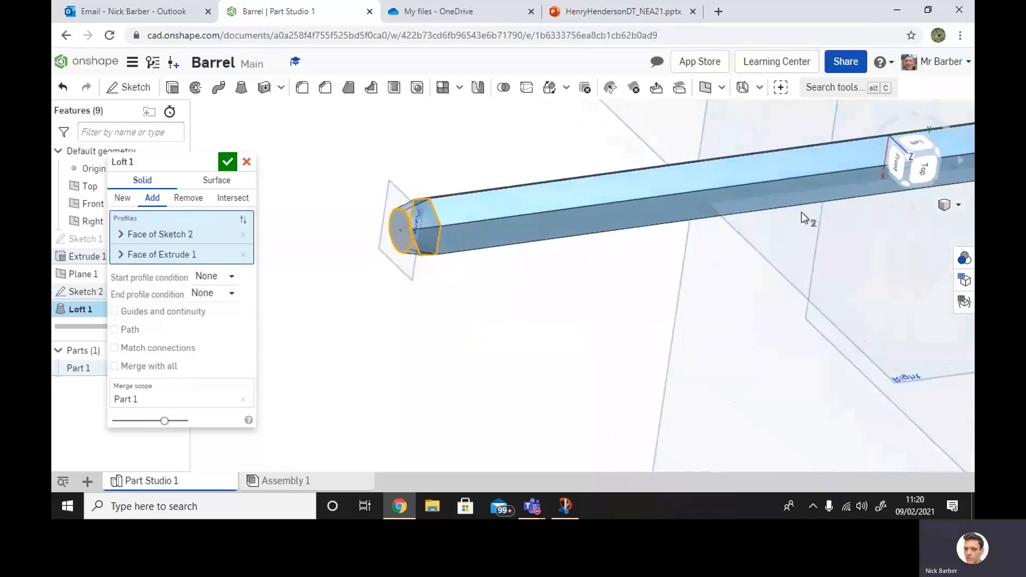
{"action": "left_click", "coordinate": [930, 168]}
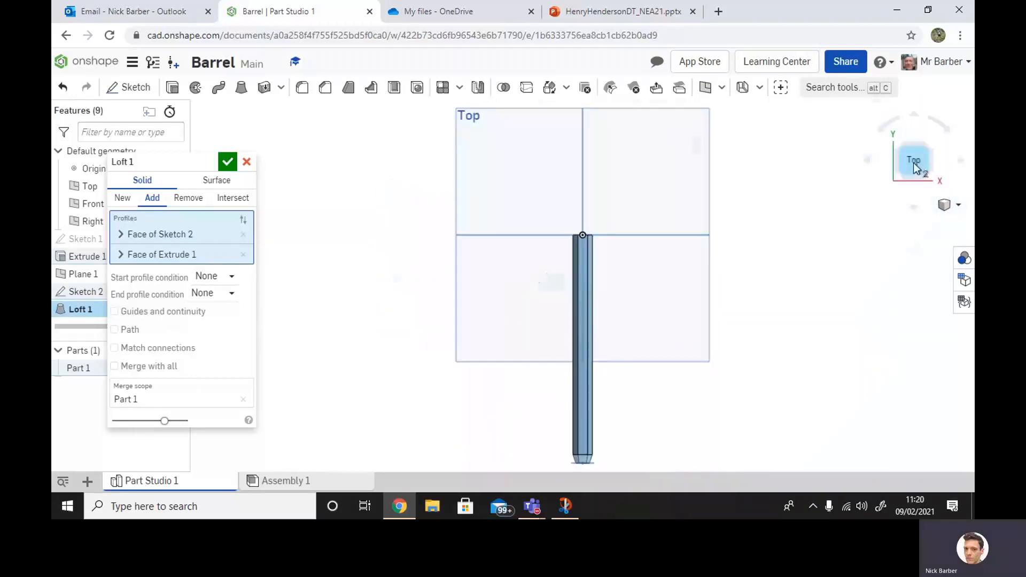
{"action": "left_click", "coordinate": [950, 209]}
{"action": "left_click", "coordinate": [841, 198]}
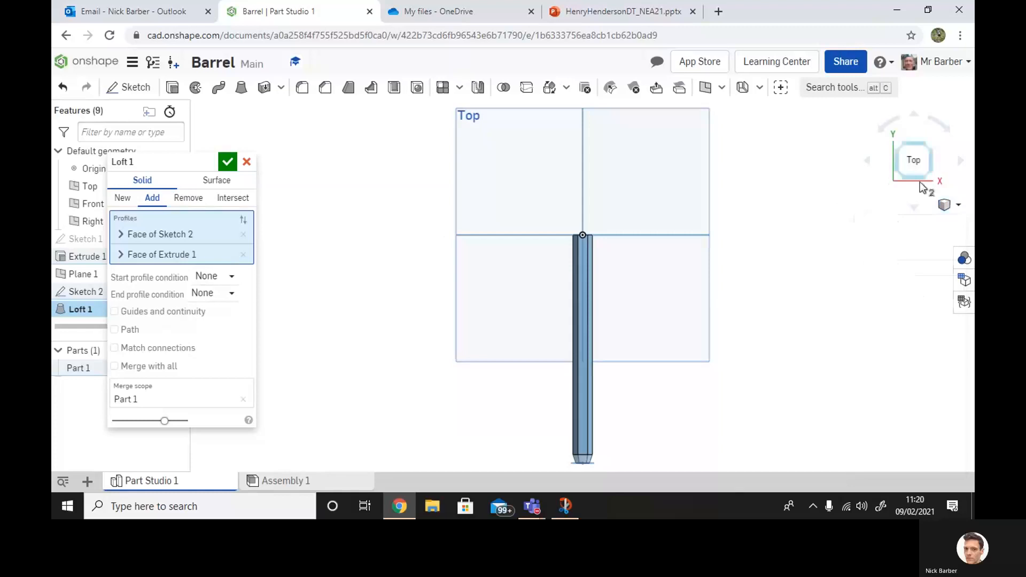
{"action": "right_click_drag", "start_coordinate": [867, 226], "coordinate": [808, 175]}
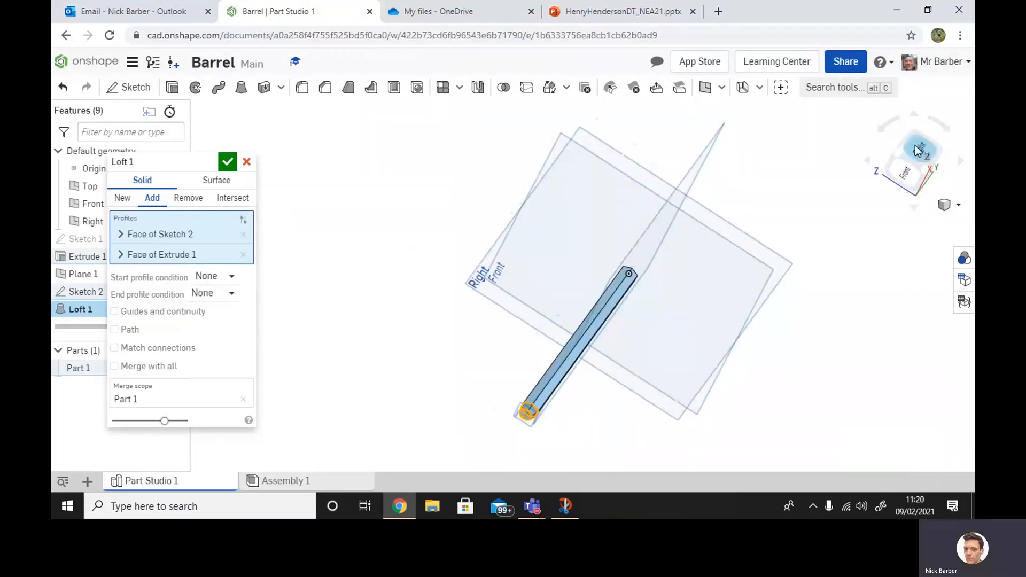
{"action": "left_click", "coordinate": [915, 145]}
{"action": "scroll", "coordinate": [496, 268], "scroll_direction": "up", "scroll_amount": 2}
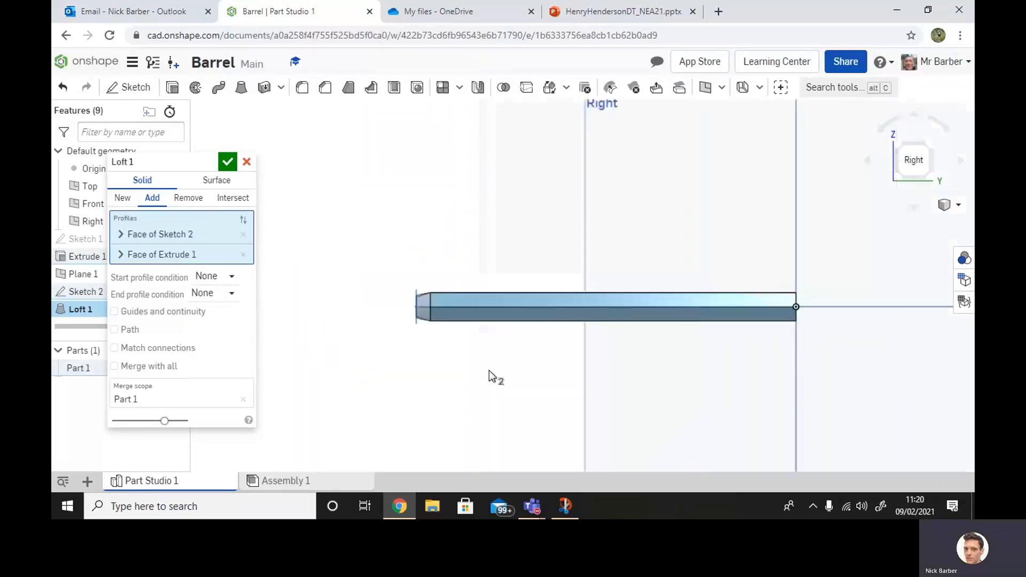
{"action": "scroll", "coordinate": [465, 371], "scroll_direction": "up", "scroll_amount": 5}
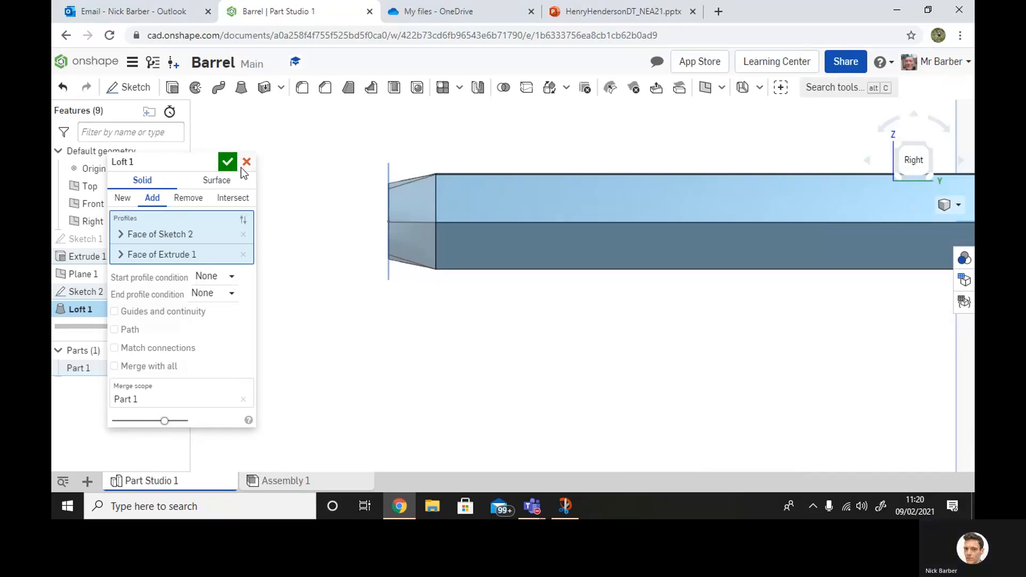
{"action": "left_click", "coordinate": [227, 163]}
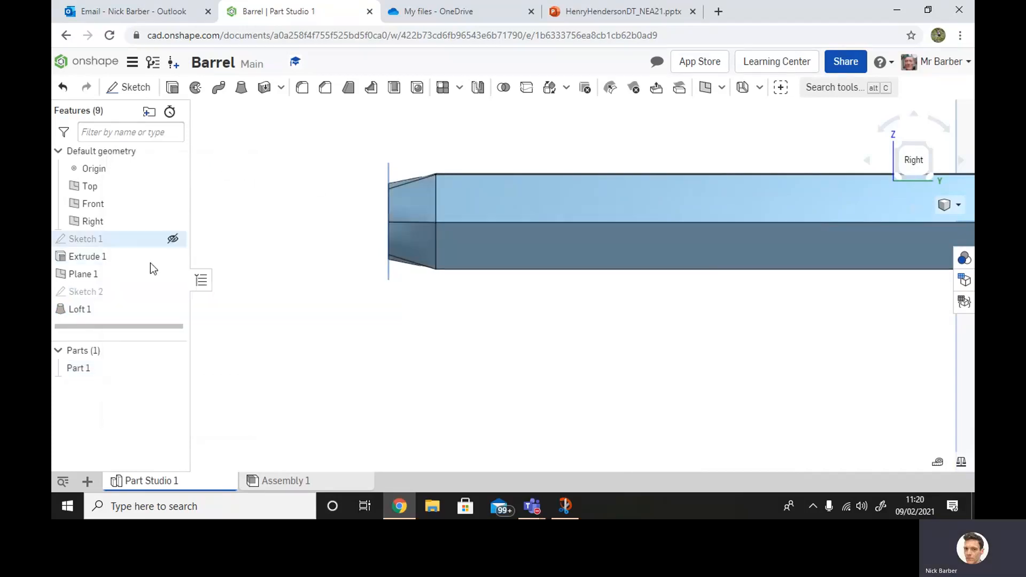
- Edit the sketch on the offset plane, set the circle's diameter to 6 mm and finish the sketch
{"action": "left_click", "coordinate": [75, 291]}
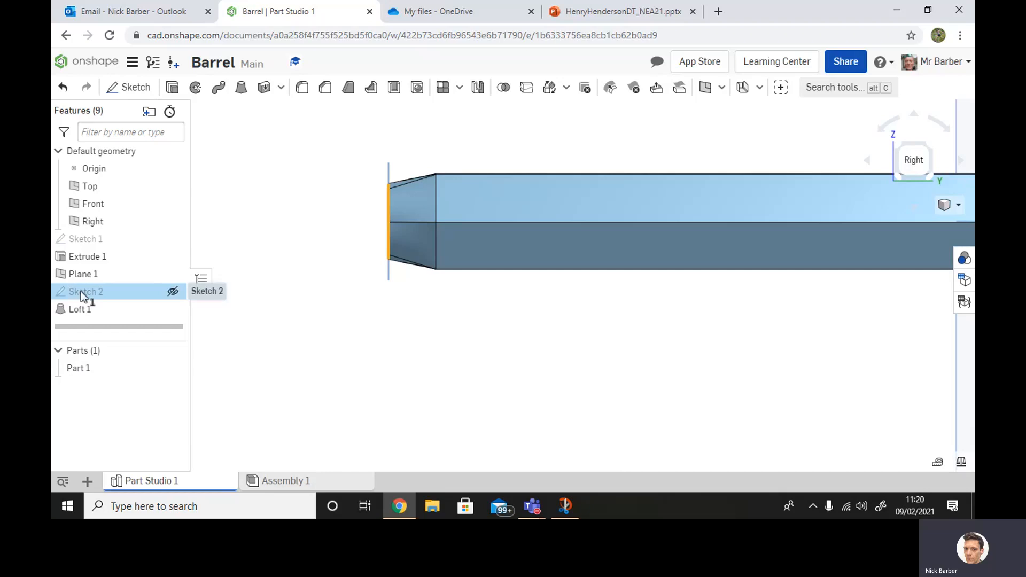
{"action": "right_click", "coordinate": [81, 291]}
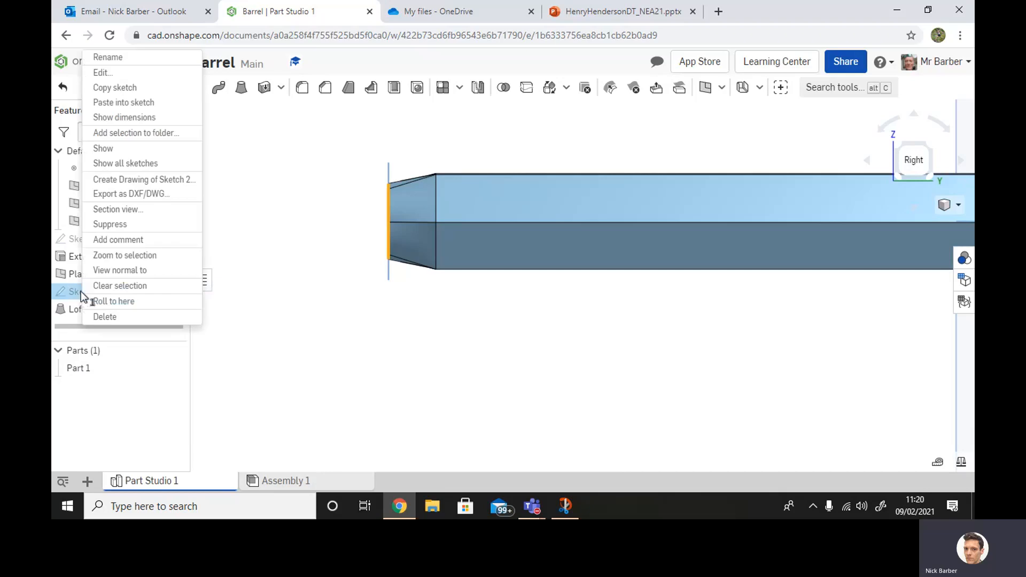
{"action": "left_click", "coordinate": [107, 73]}
{"action": "right_click_drag", "start_coordinate": [332, 221], "coordinate": [369, 244]}
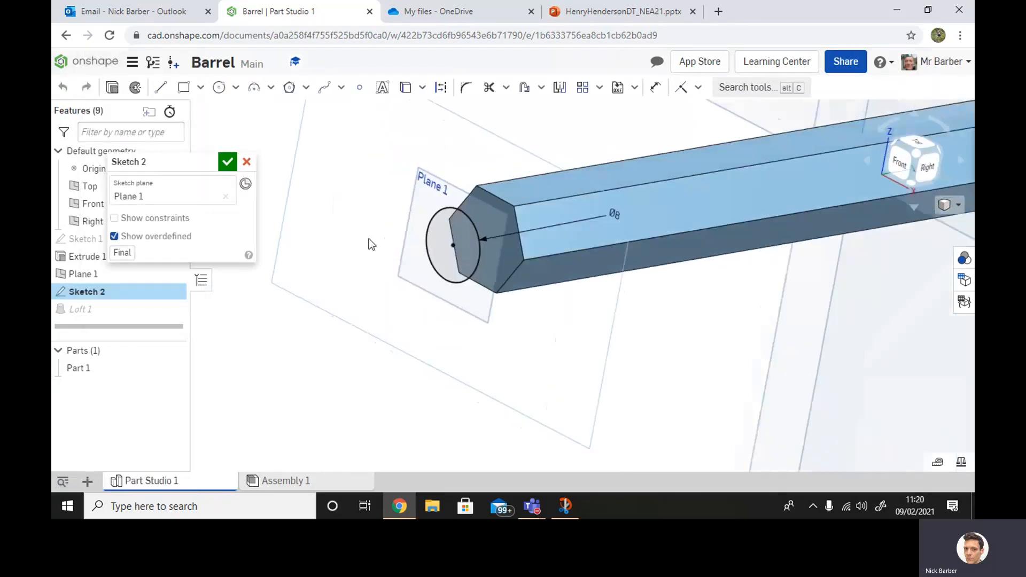
{"action": "double_click", "coordinate": [620, 215]}
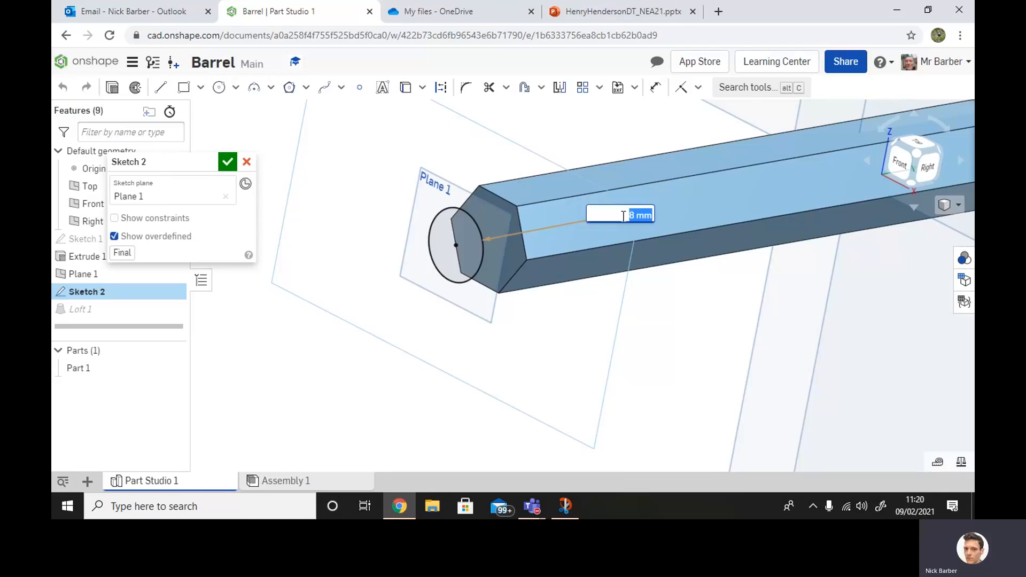
{"action": "type", "text": "6"}
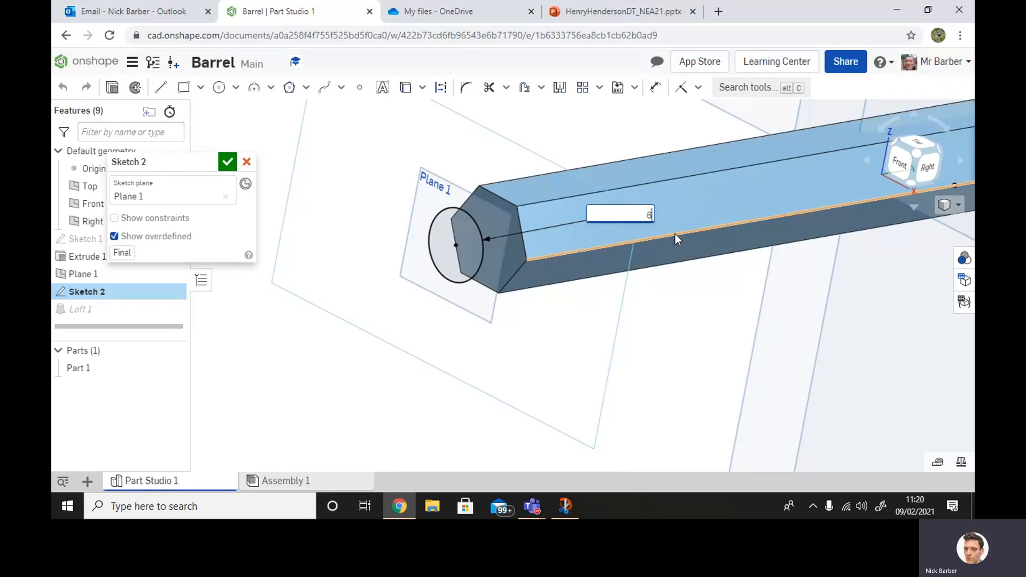
{"action": "key", "text": "Return"}
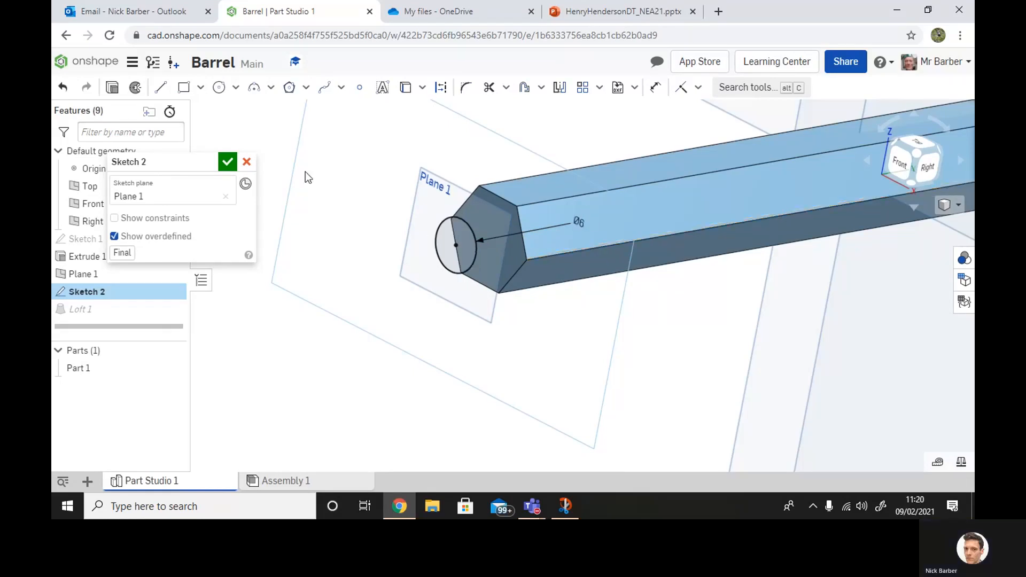
{"action": "left_click", "coordinate": [227, 161]}
- Shell the barrel with a 1 mm wall thickness, removing the circular end face of the tapered tip
{"action": "mouse_move", "coordinate": [680, 356]}
{"action": "right_mouse_down"}
{"action": "mouse_move", "coordinate": [638, 343]}
{"action": "mouse_move", "coordinate": [657, 341]}
{"action": "mouse_move", "coordinate": [659, 355]}
{"action": "right_mouse_up"}
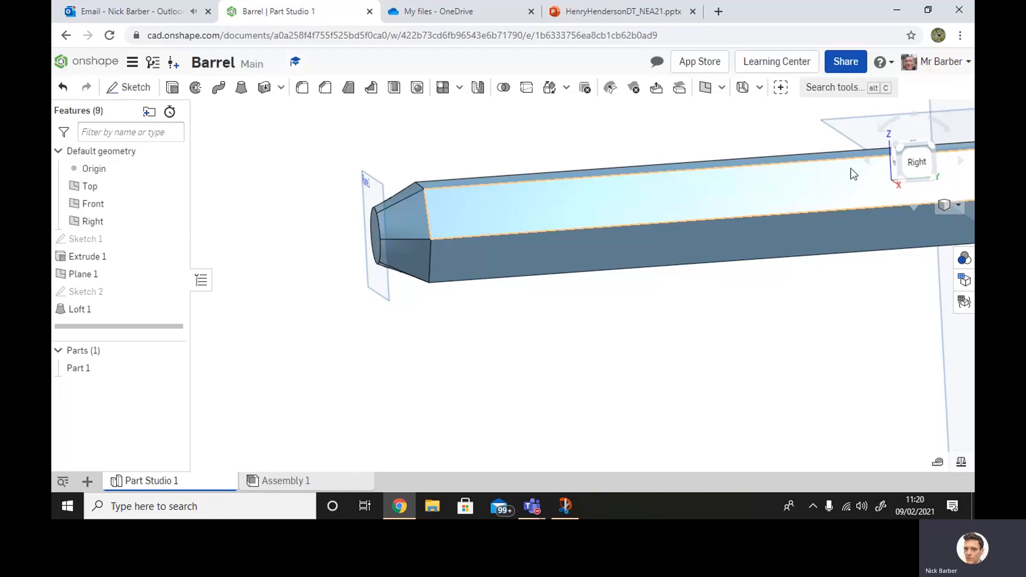
{"action": "right_click_drag", "start_coordinate": [384, 332], "coordinate": [405, 251]}
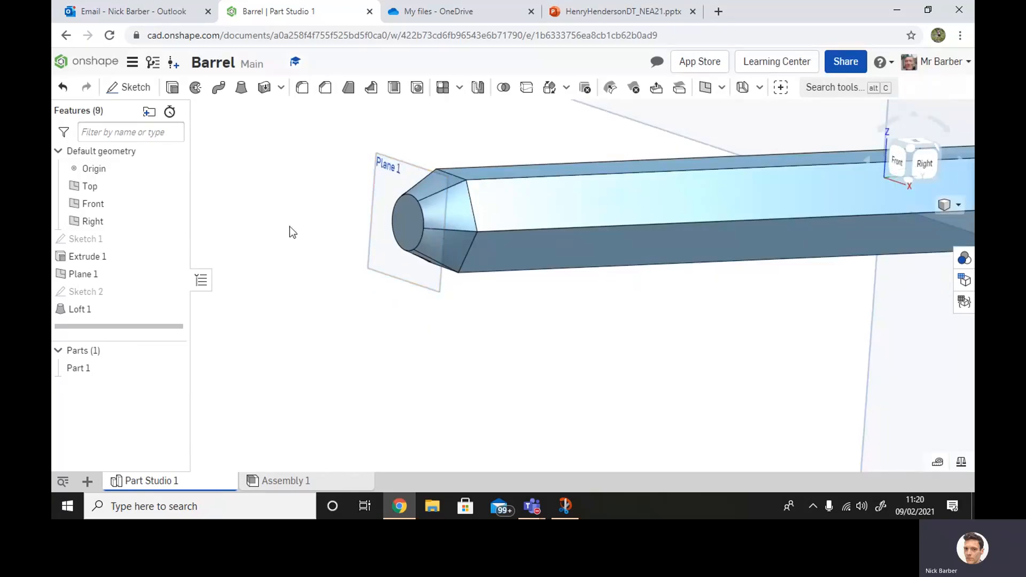
{"action": "scroll", "coordinate": [696, 288], "scroll_direction": "up", "scroll_amount": 2}
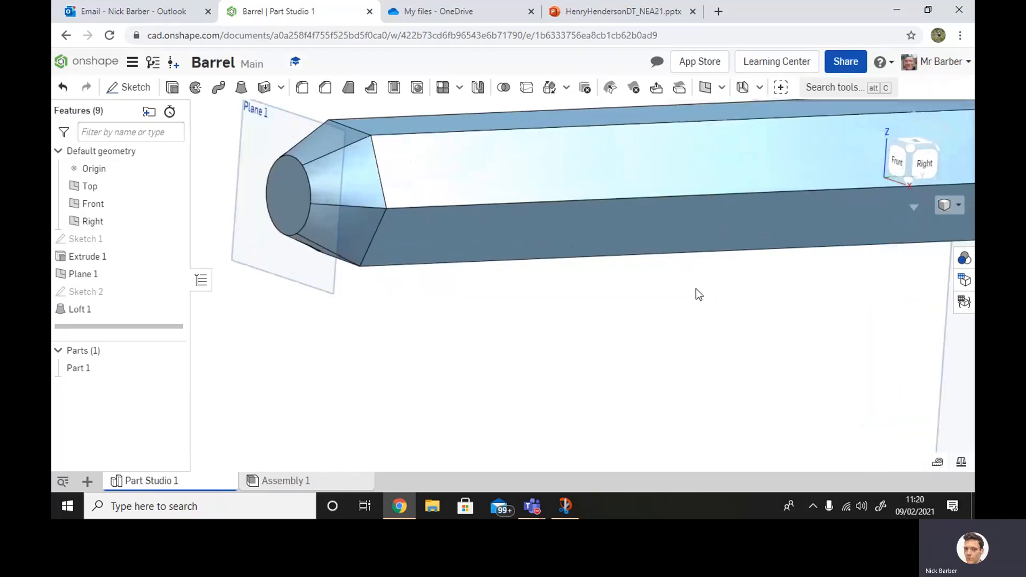
{"action": "scroll", "coordinate": [696, 288], "scroll_direction": "down", "scroll_amount": 3}
{"action": "right_click_drag", "start_coordinate": [392, 280], "coordinate": [418, 295]}
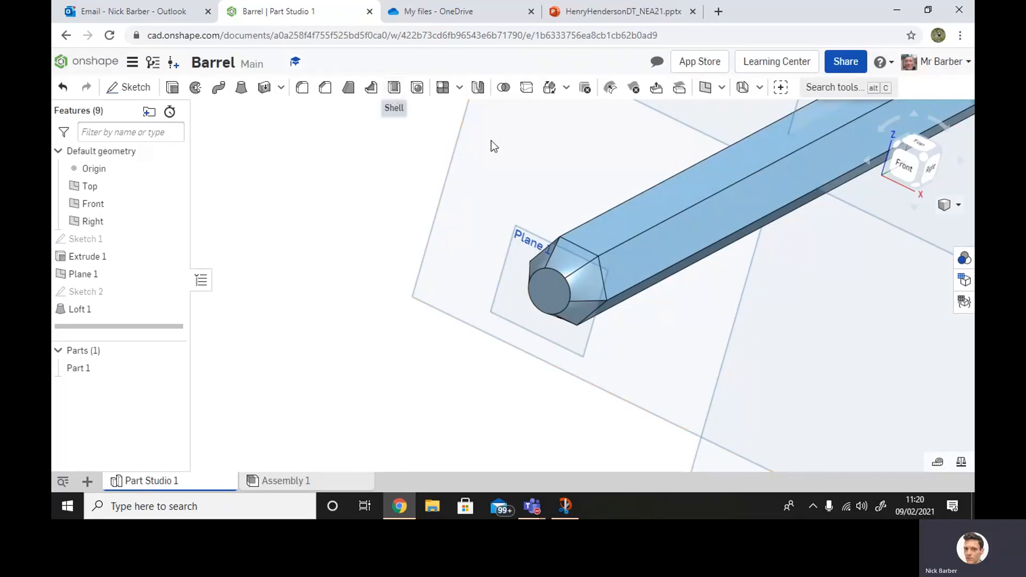
{"action": "left_click", "coordinate": [394, 91]}
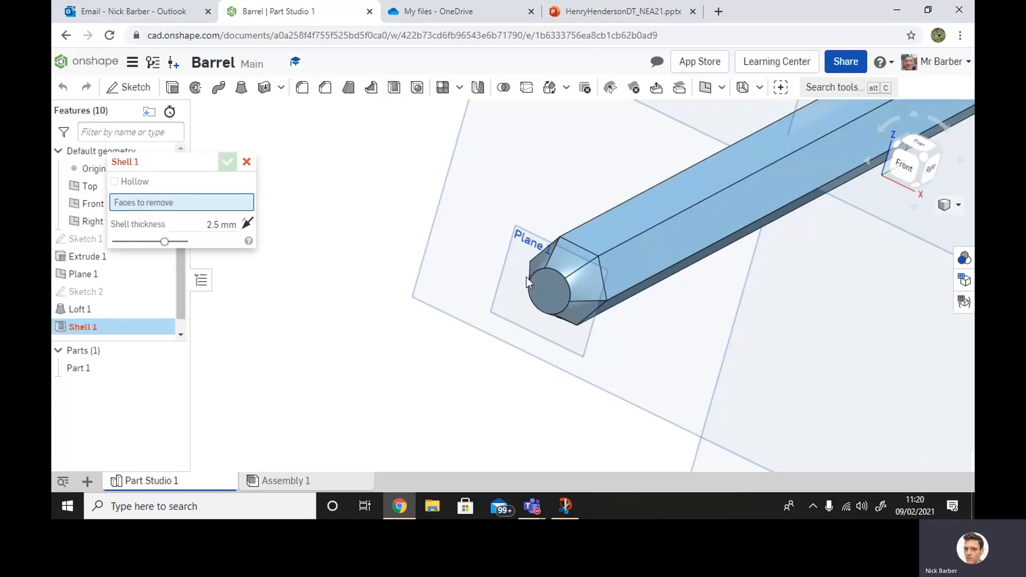
{"action": "left_click", "coordinate": [547, 293]}
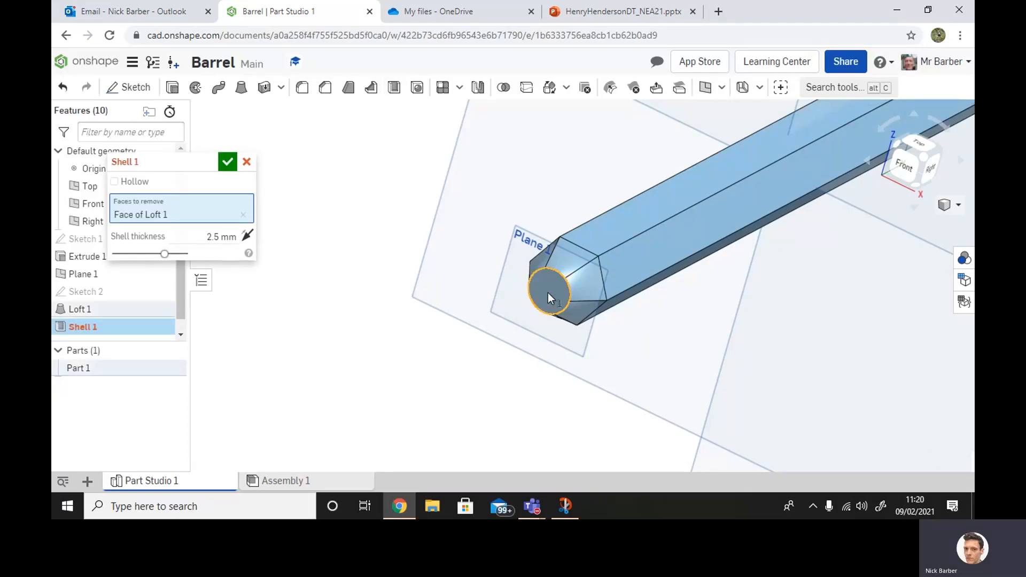
{"action": "left_click", "coordinate": [222, 237]}
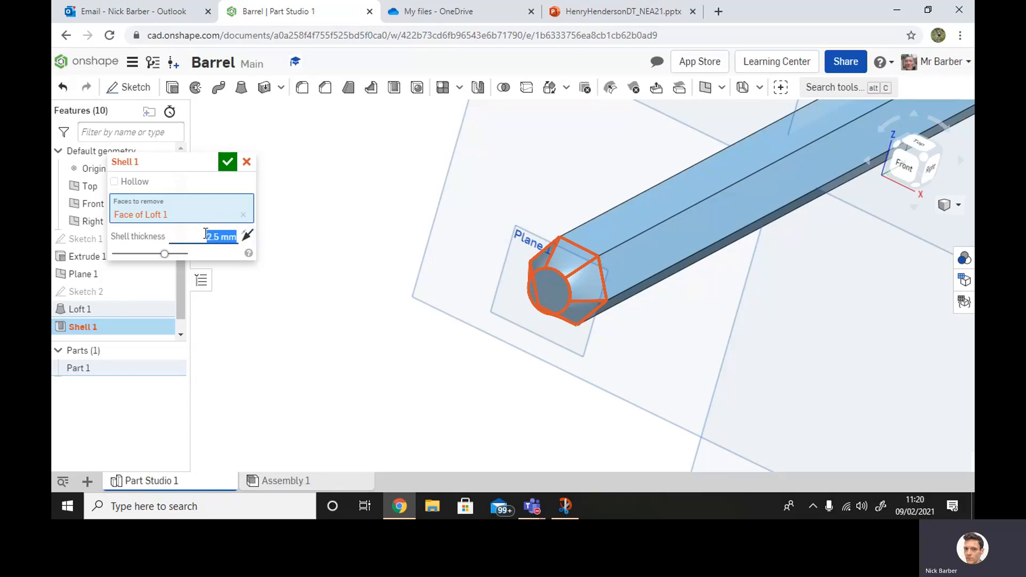
{"action": "type", "text": "1"}
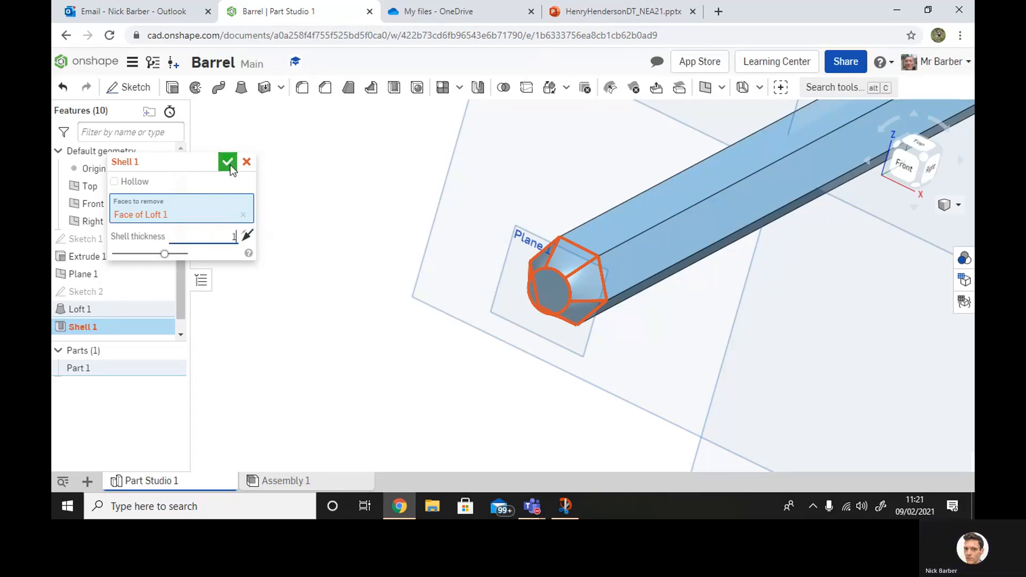
{"action": "left_click", "coordinate": [227, 162]}
- Examine the hollow opening at the barrel's tip and delete the shell feature
{"action": "right_click_drag", "start_coordinate": [579, 373], "coordinate": [540, 406]}
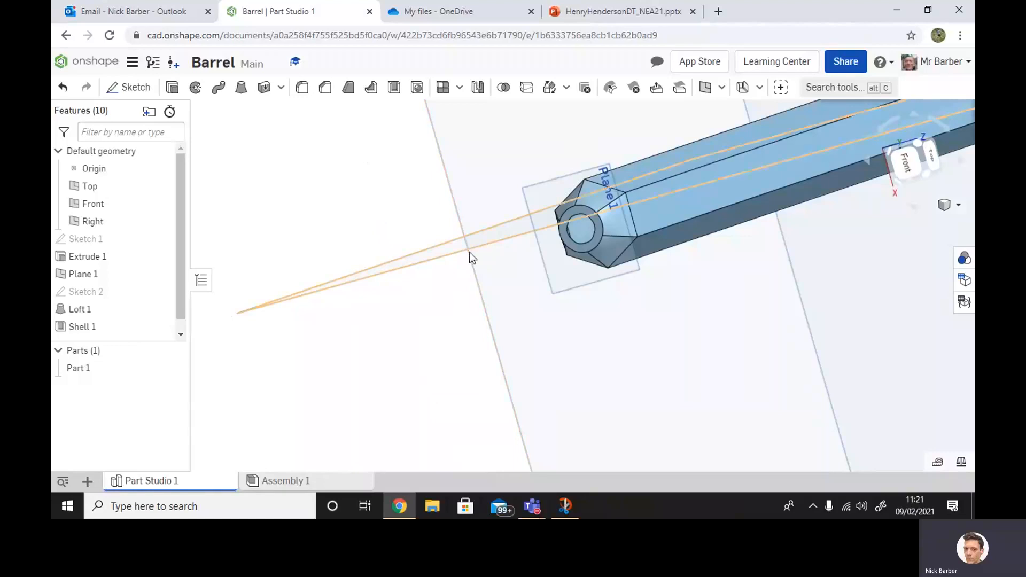
{"action": "right_click", "coordinate": [76, 328]}
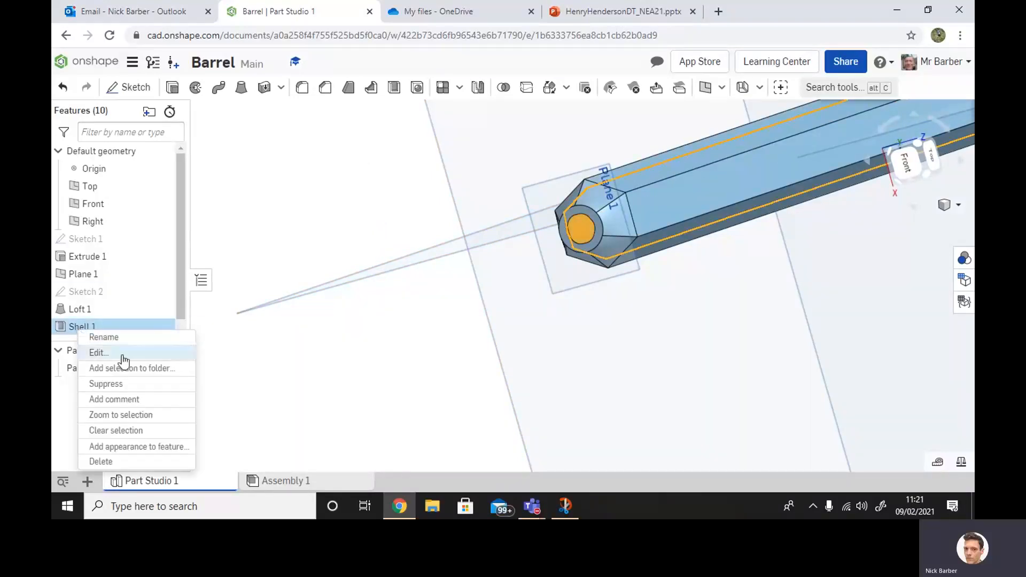
{"action": "left_click", "coordinate": [99, 462]}
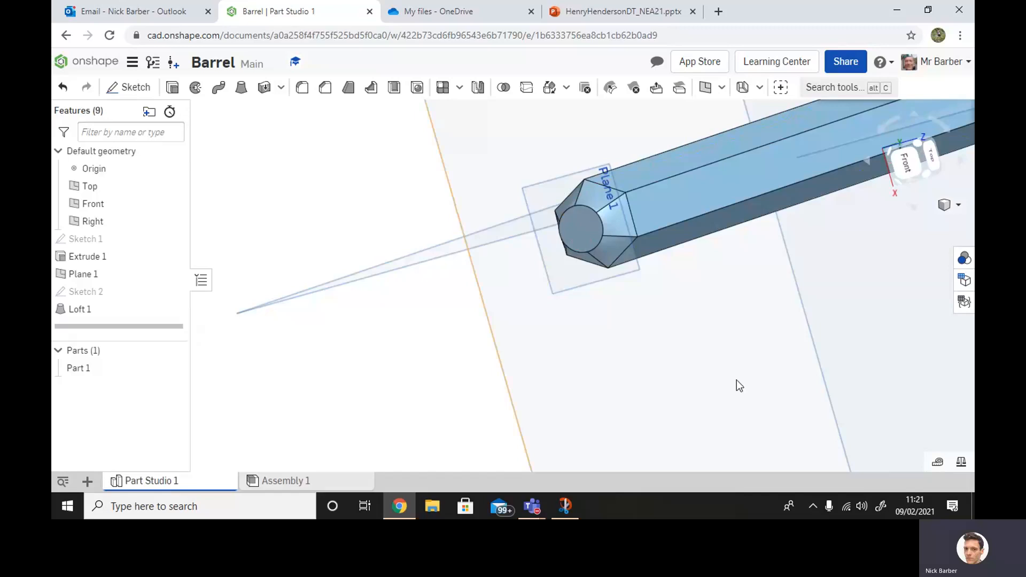
{"action": "mouse_move", "coordinate": [736, 380]}
{"action": "right_mouse_down"}
{"action": "mouse_move", "coordinate": [688, 373]}
{"action": "mouse_move", "coordinate": [738, 397]}
{"action": "right_mouse_up"}
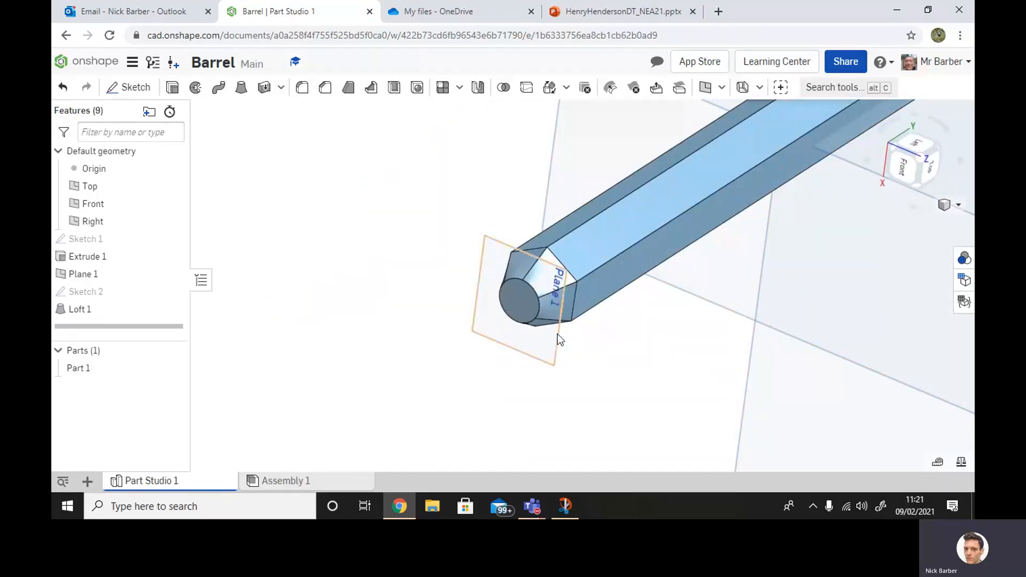
{"action": "left_click", "coordinate": [519, 309]}
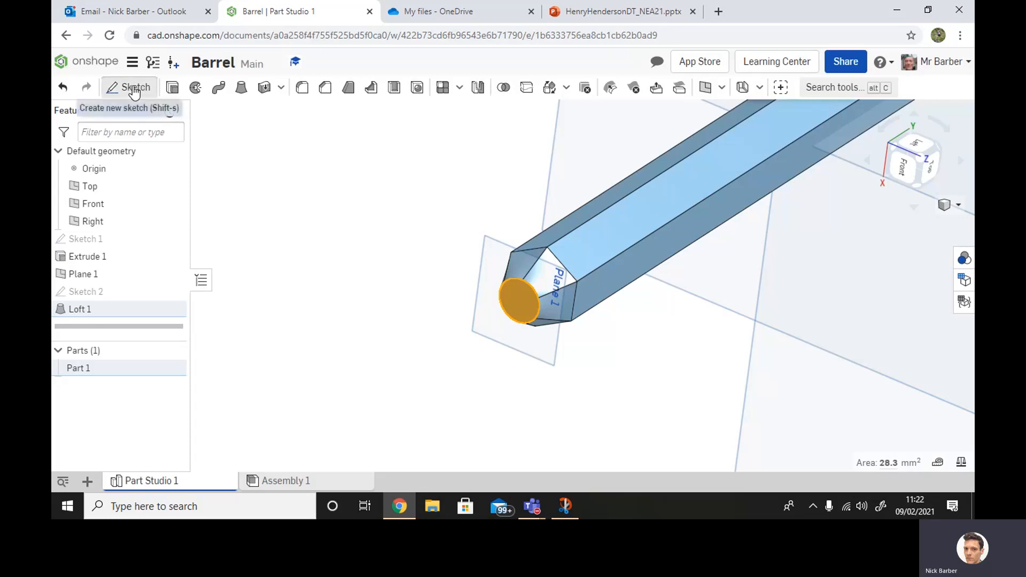
{"action": "left_click", "coordinate": [130, 88]}
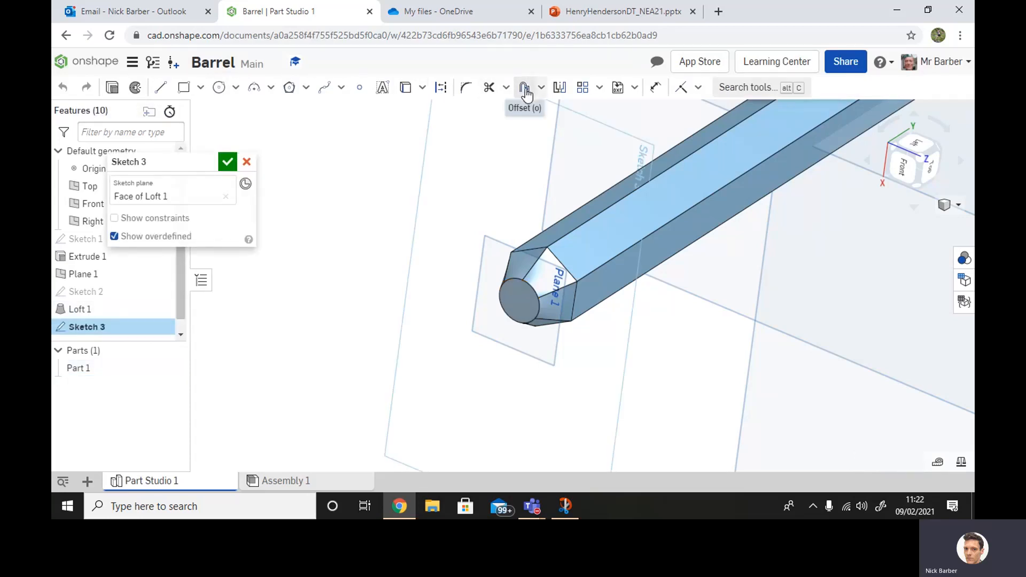
{"action": "left_click", "coordinate": [526, 93]}
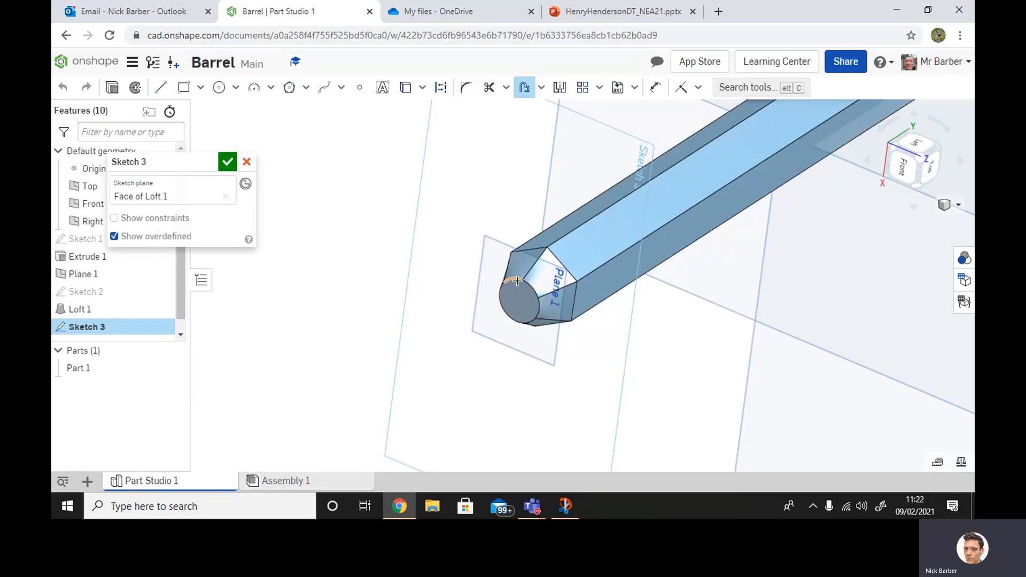
{"action": "left_click", "coordinate": [516, 291]}
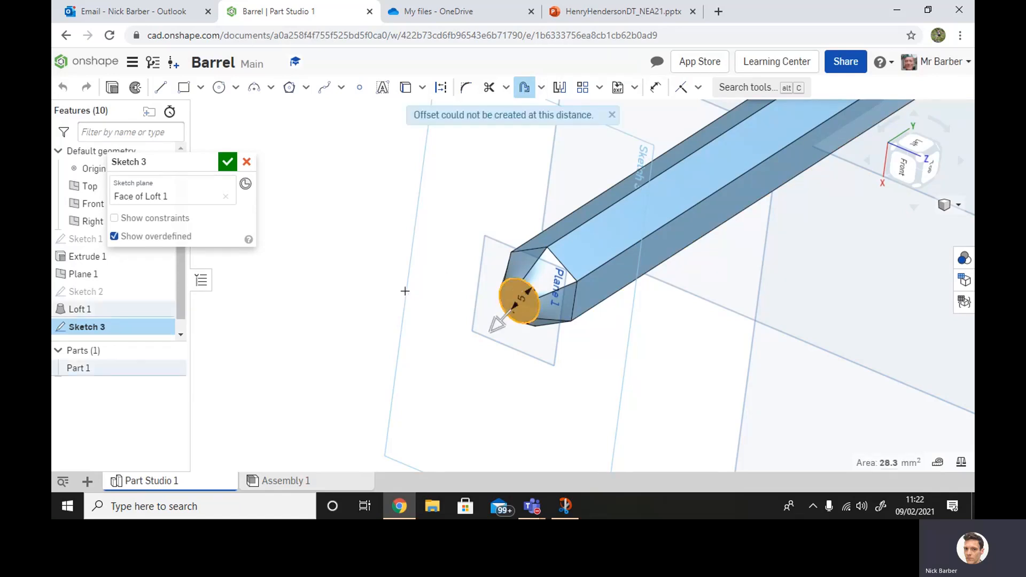
{"action": "right_click_drag", "start_coordinate": [438, 193], "coordinate": [465, 187]}
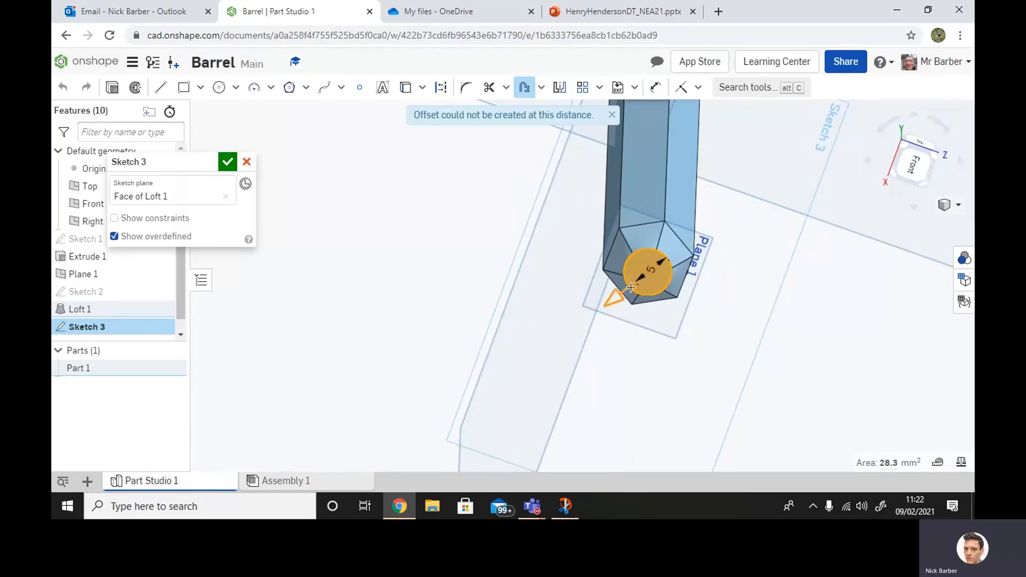
{"action": "left_click", "coordinate": [613, 115]}
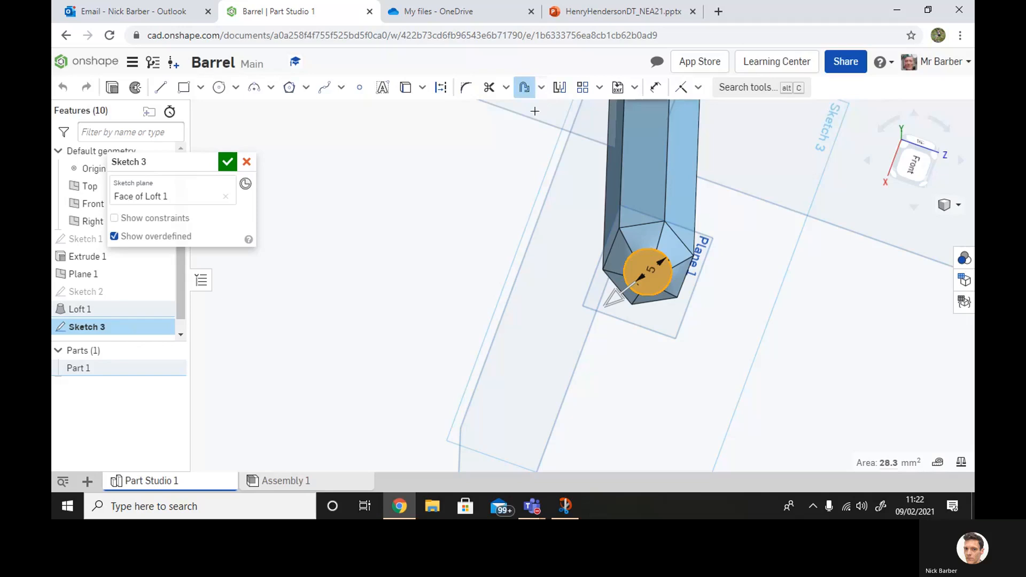
{"action": "left_click", "coordinate": [524, 87]}
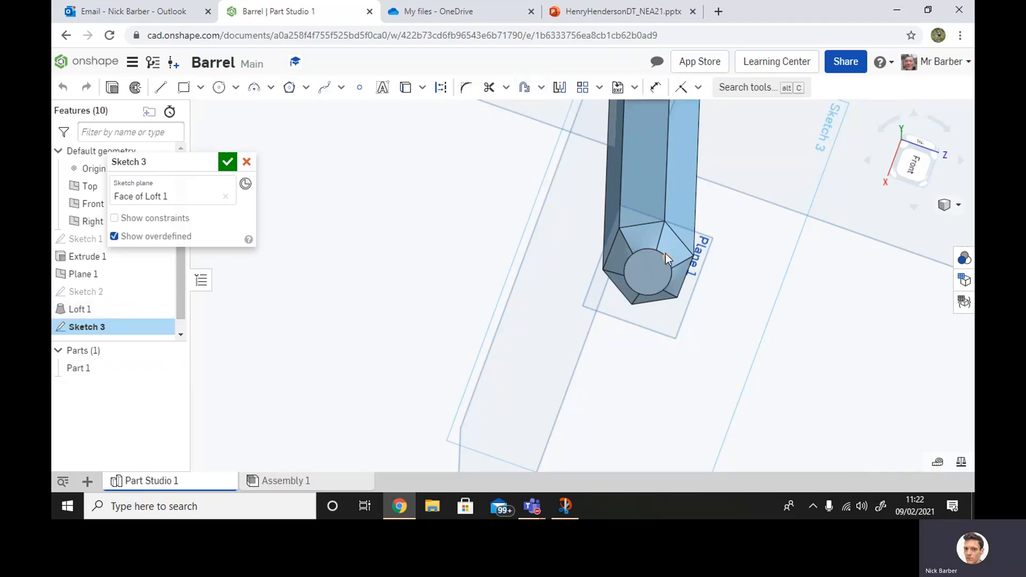
{"action": "left_click", "coordinate": [524, 87]}
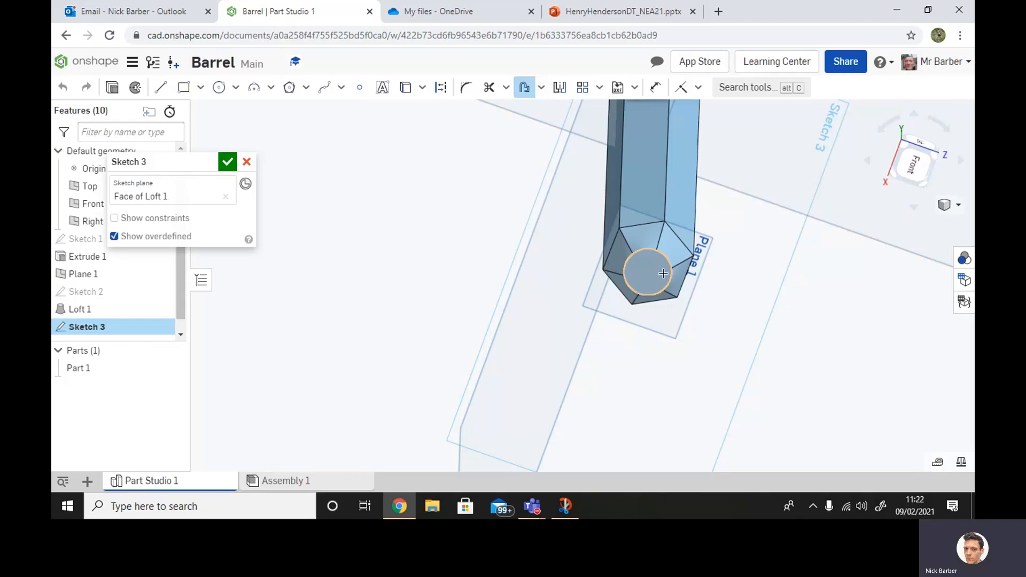
{"action": "left_click", "coordinate": [649, 252]}
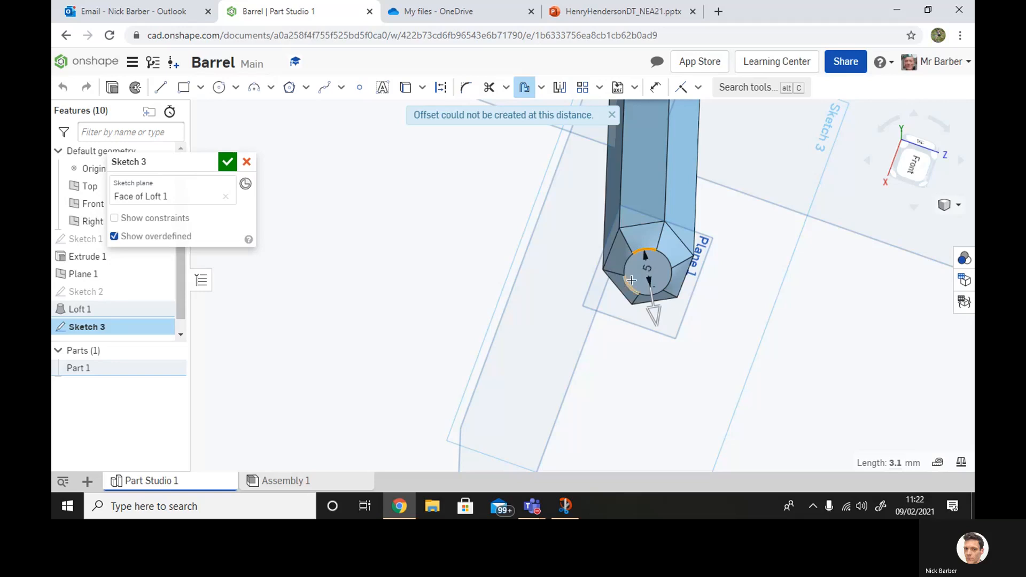
{"action": "left_click_drag", "start_coordinate": [658, 312], "coordinate": [656, 275]}
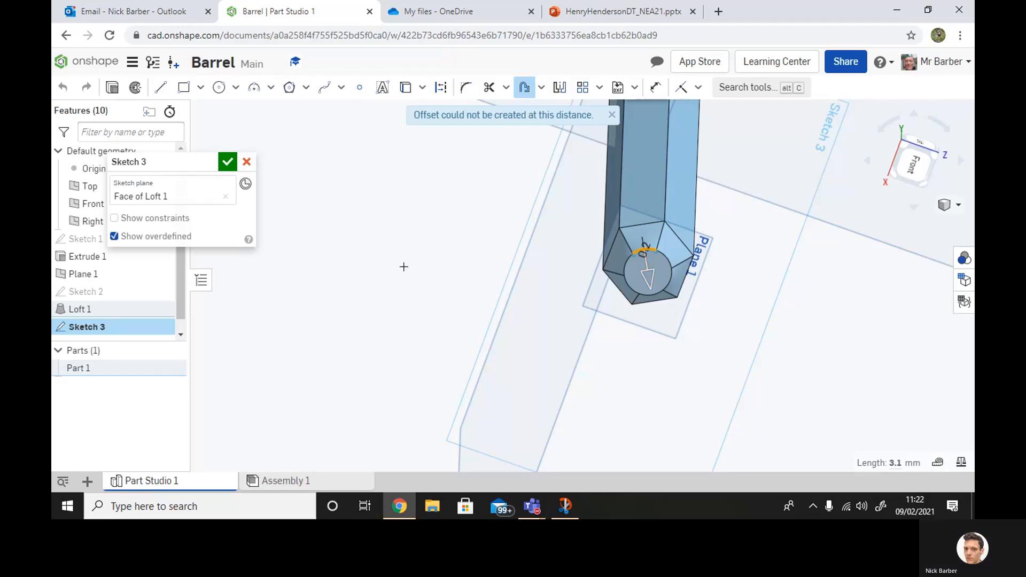
{"action": "mouse_move", "coordinate": [415, 271]}
{"action": "right_mouse_down"}
{"action": "mouse_move", "coordinate": [408, 256]}
{"action": "mouse_move", "coordinate": [408, 267]}
{"action": "right_mouse_up"}
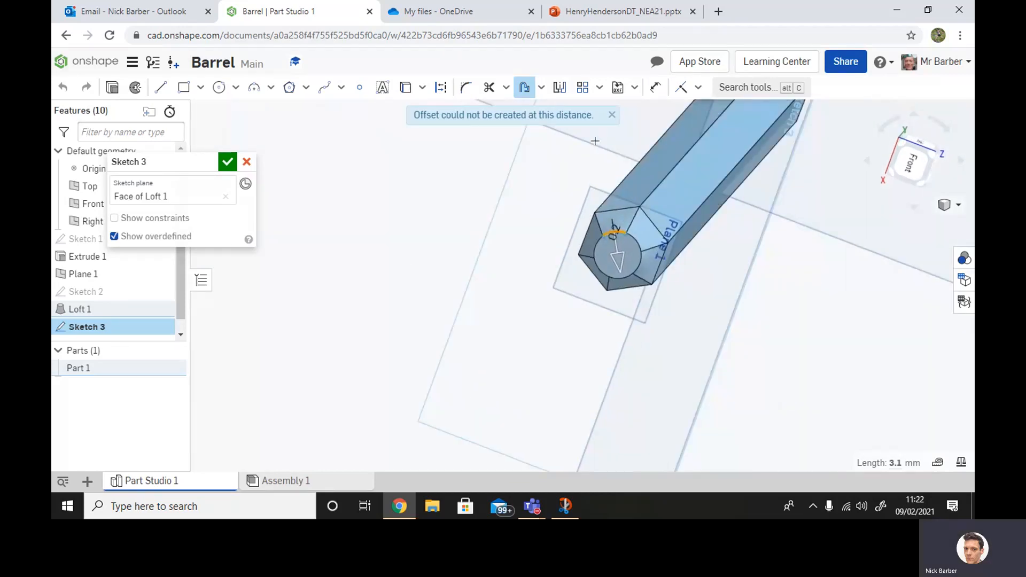
{"action": "left_click", "coordinate": [611, 114]}
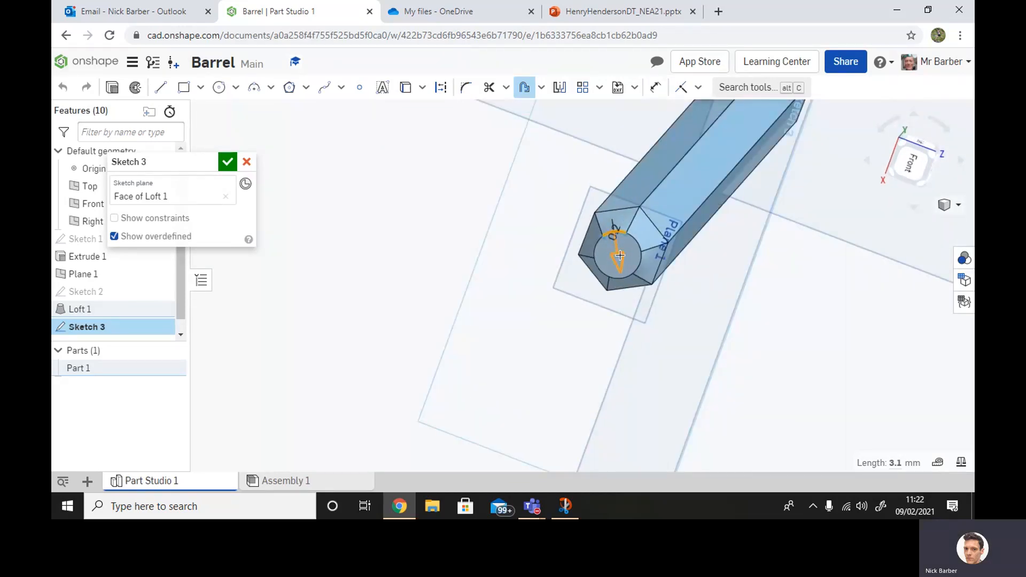
{"action": "mouse_move", "coordinate": [620, 261]}
{"action": "left_mouse_down"}
{"action": "mouse_move", "coordinate": [624, 308]}
{"action": "mouse_move", "coordinate": [618, 257]}
{"action": "left_mouse_up"}
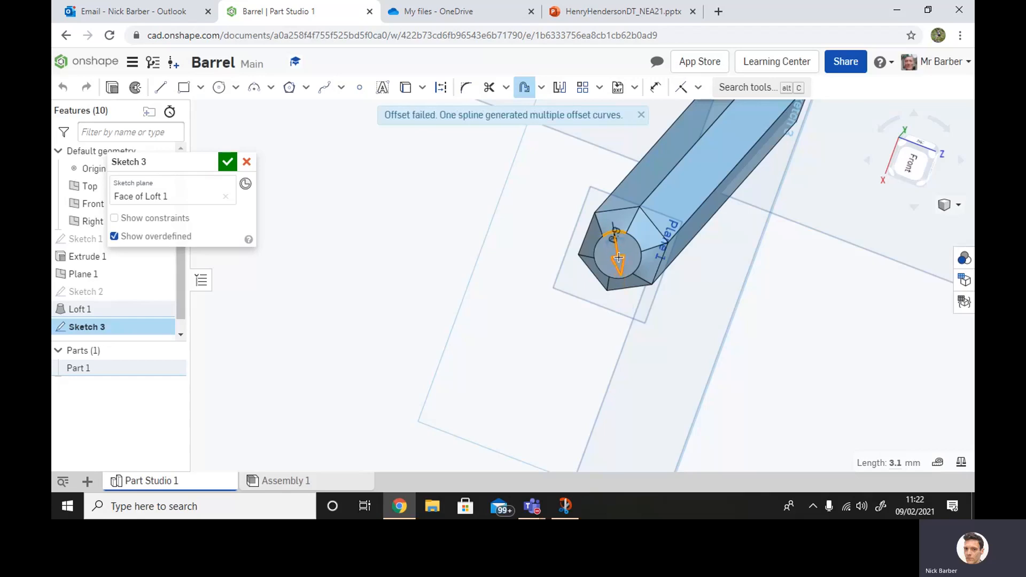
{"action": "left_click", "coordinate": [541, 87]}
{"action": "left_click", "coordinate": [490, 220]}
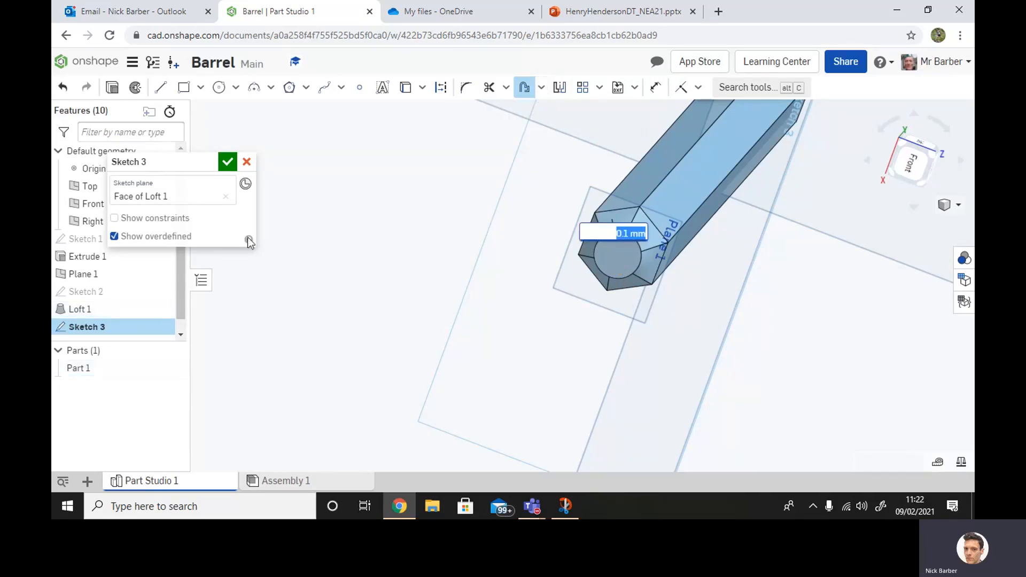
{"action": "scroll", "coordinate": [89, 319], "scroll_direction": "down", "scroll_amount": 1}
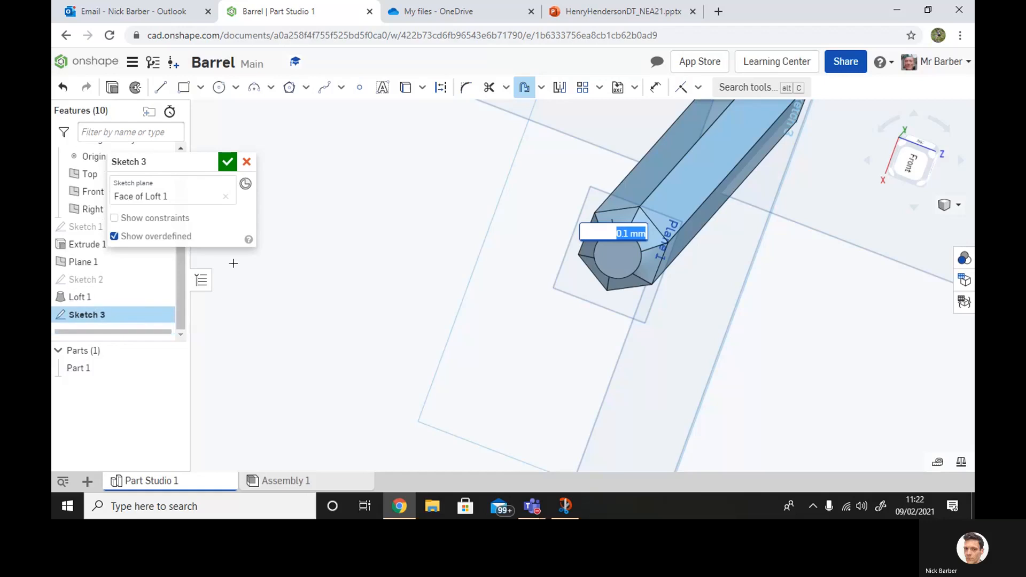
{"action": "left_click", "coordinate": [247, 162]}
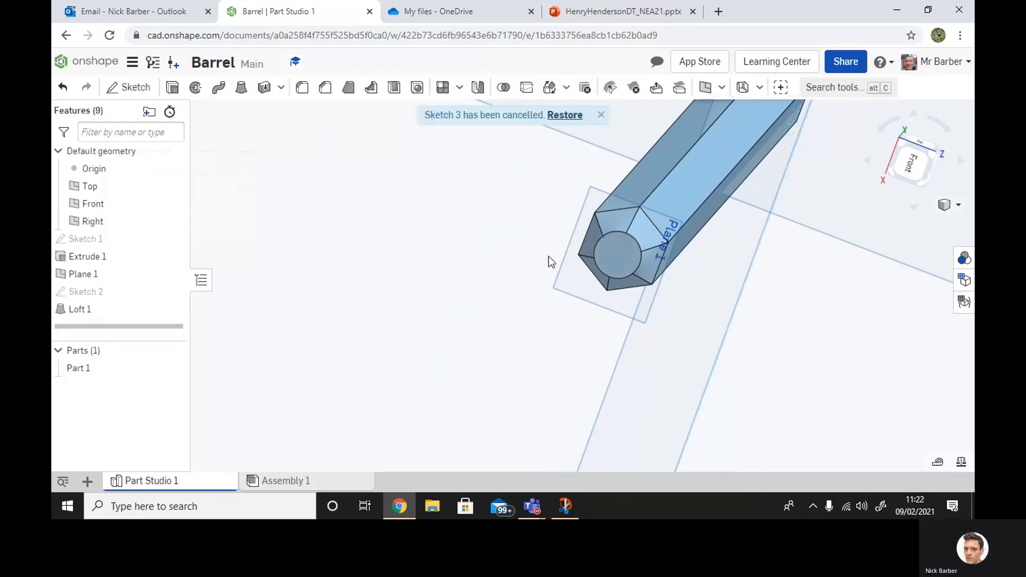
- Sketch on the circular end face of the tip, offset the face's outline inward to form a smaller concentric circle, and finish the sketch
{"action": "left_click", "coordinate": [623, 248]}
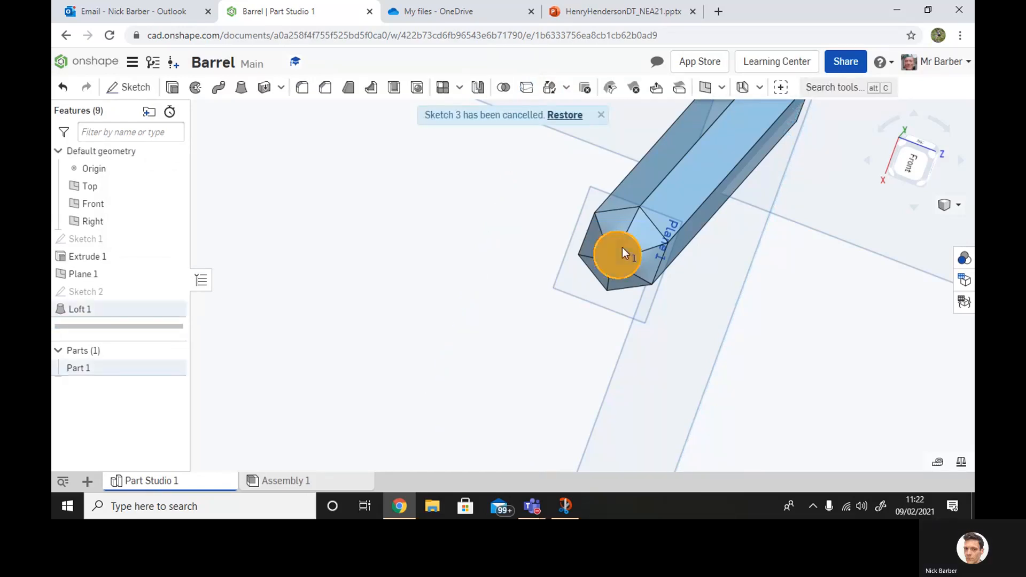
{"action": "left_click", "coordinate": [131, 88]}
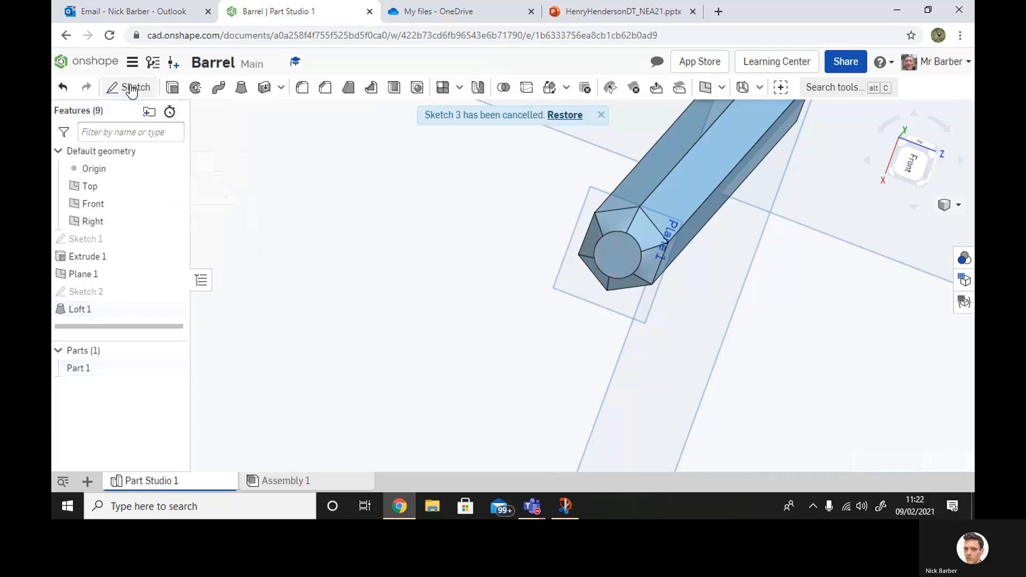
{"action": "left_click", "coordinate": [525, 88]}
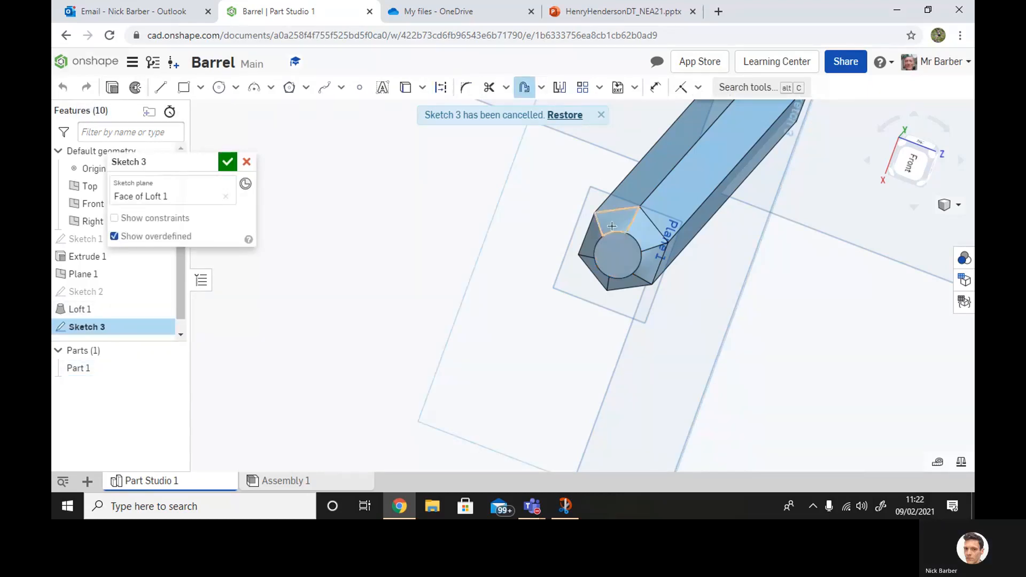
{"action": "left_click", "coordinate": [619, 250]}
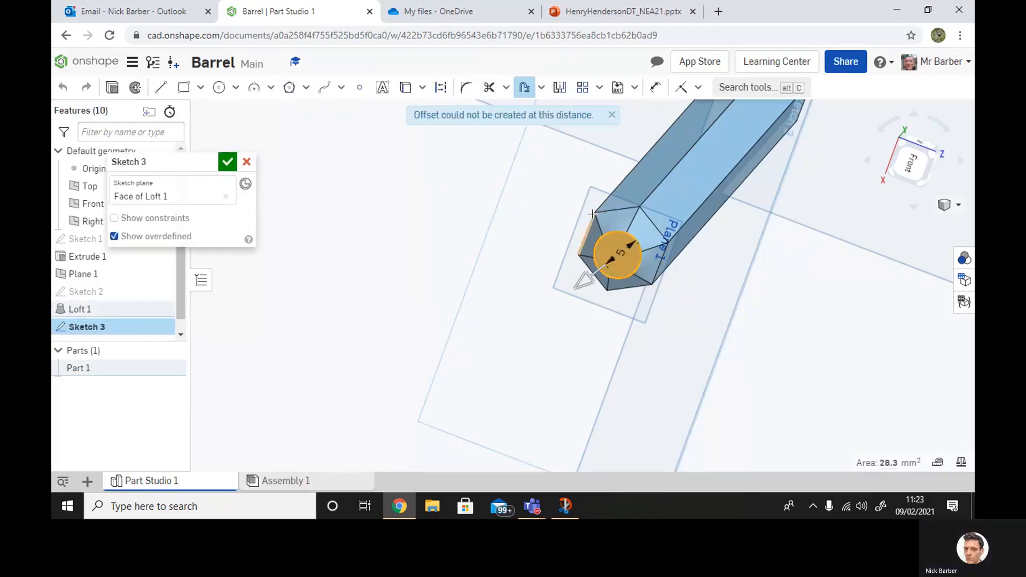
{"action": "left_click_drag", "start_coordinate": [583, 282], "coordinate": [613, 266]}
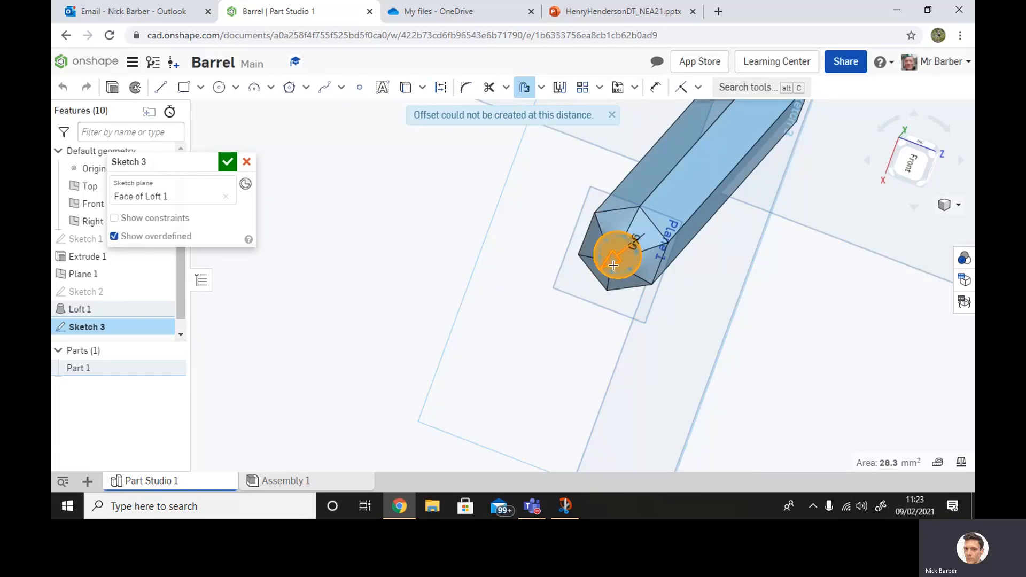
{"action": "scroll", "coordinate": [494, 320], "scroll_direction": "up", "scroll_amount": 3}
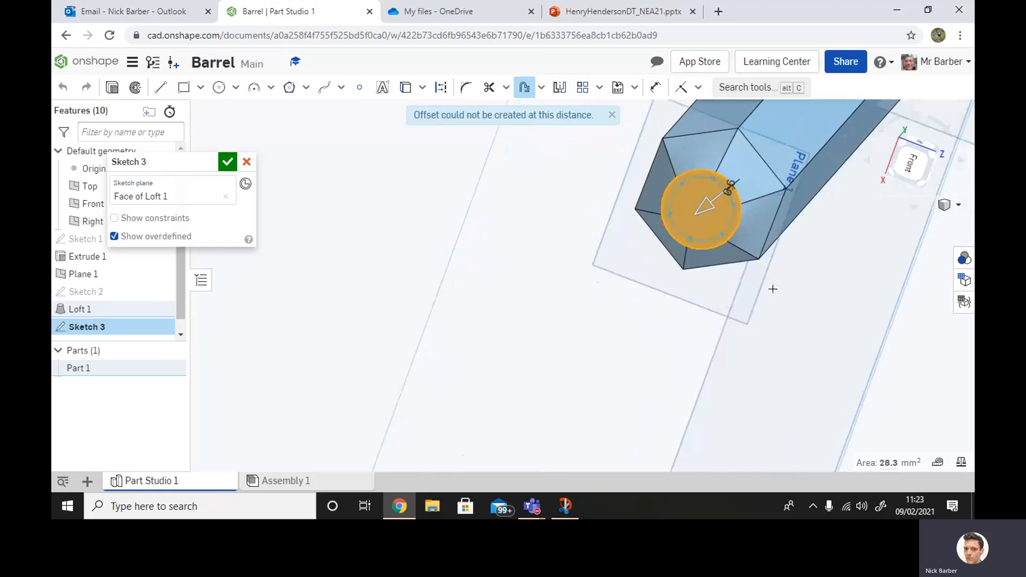
{"action": "scroll", "coordinate": [582, 273], "scroll_direction": "up", "scroll_amount": 3}
{"action": "mouse_move", "coordinate": [588, 257]}
{"action": "left_mouse_down"}
{"action": "mouse_move", "coordinate": [630, 219]}
{"action": "mouse_move", "coordinate": [660, 240]}
{"action": "mouse_move", "coordinate": [602, 266]}
{"action": "left_mouse_up"}
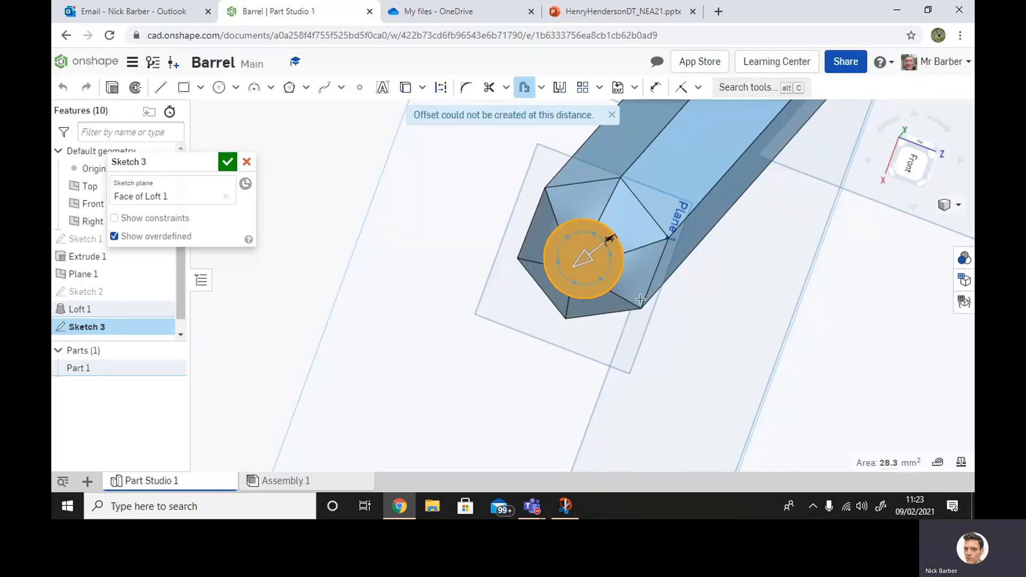
{"action": "left_click", "coordinate": [227, 161]}
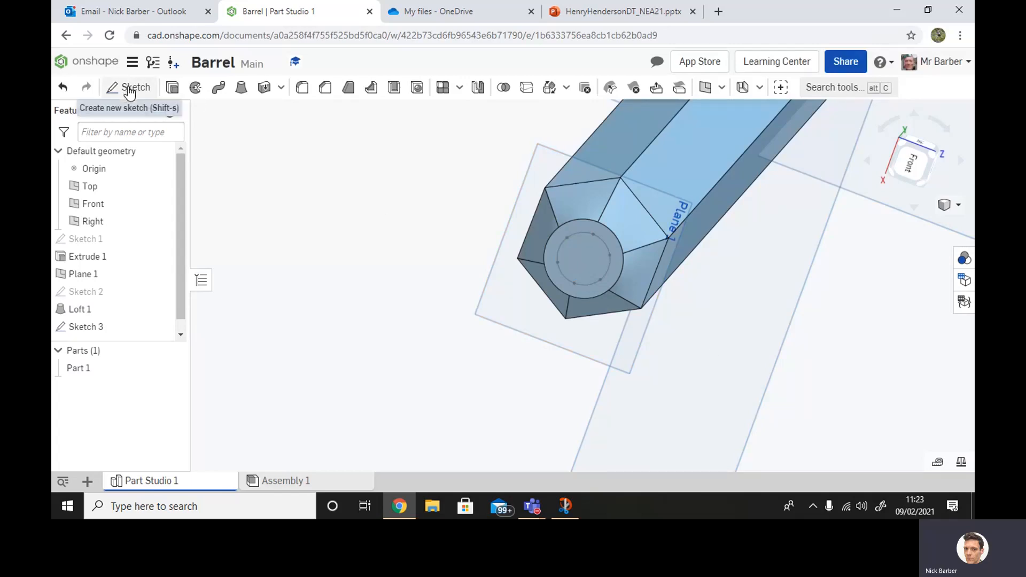
- Extrude the inner circle of the tip sketch as a Remove cut, blind to a depth of 135 mm into the barrel
{"action": "left_click", "coordinate": [172, 87]}
{"action": "left_click", "coordinate": [591, 260]}
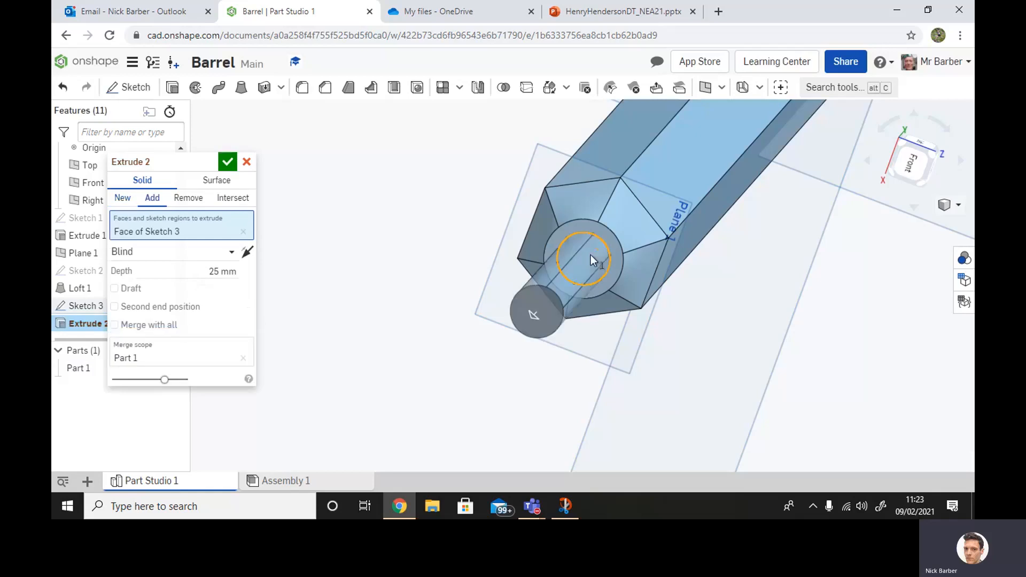
{"action": "left_click", "coordinate": [198, 203]}
{"action": "right_click_drag", "start_coordinate": [857, 301], "coordinate": [818, 321]}
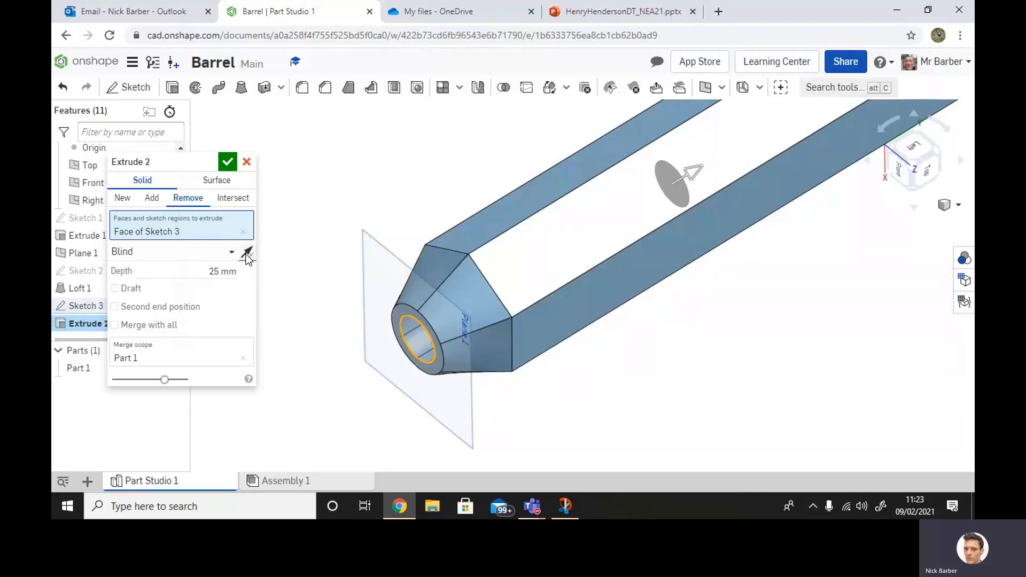
{"action": "left_click", "coordinate": [235, 271]}
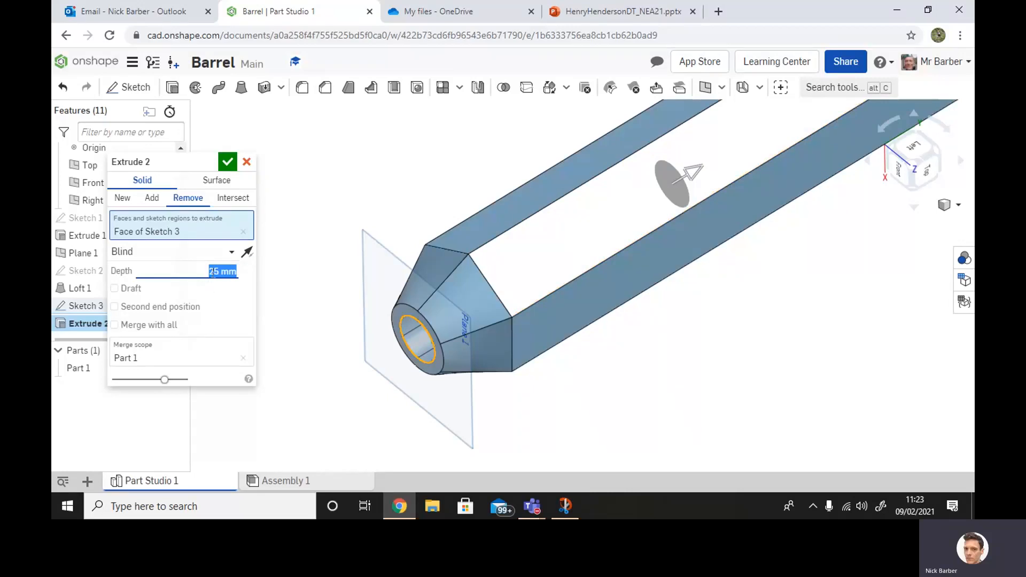
{"action": "type", "text": "135"}
{"action": "left_click", "coordinate": [230, 161]}
- Hide the Top, Front and Right planes and the offset Plane 1 so only the barrel is shown
{"action": "right_click_drag", "start_coordinate": [670, 342], "coordinate": [565, 384]}
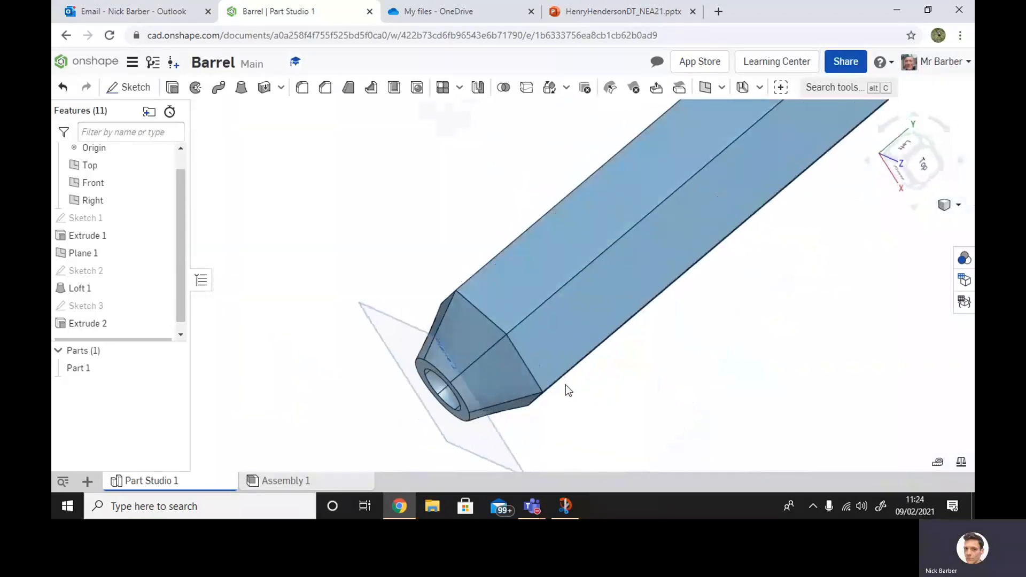
{"action": "left_click", "coordinate": [962, 208]}
{"action": "left_click", "coordinate": [904, 220]}
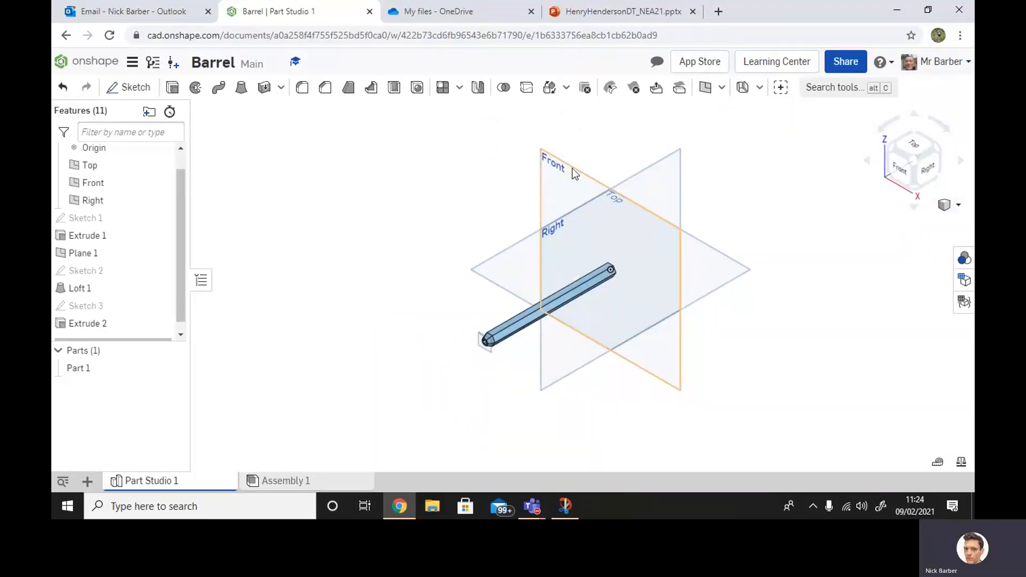
{"action": "scroll", "coordinate": [152, 251], "scroll_direction": "up", "scroll_amount": 1}
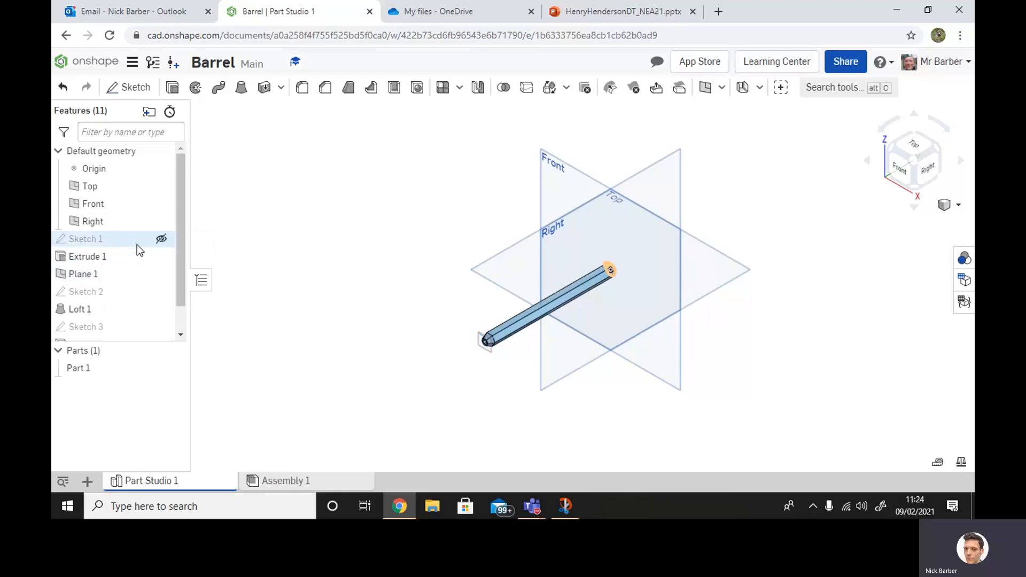
{"action": "left_click", "coordinate": [161, 186]}
{"action": "left_click", "coordinate": [161, 204]}
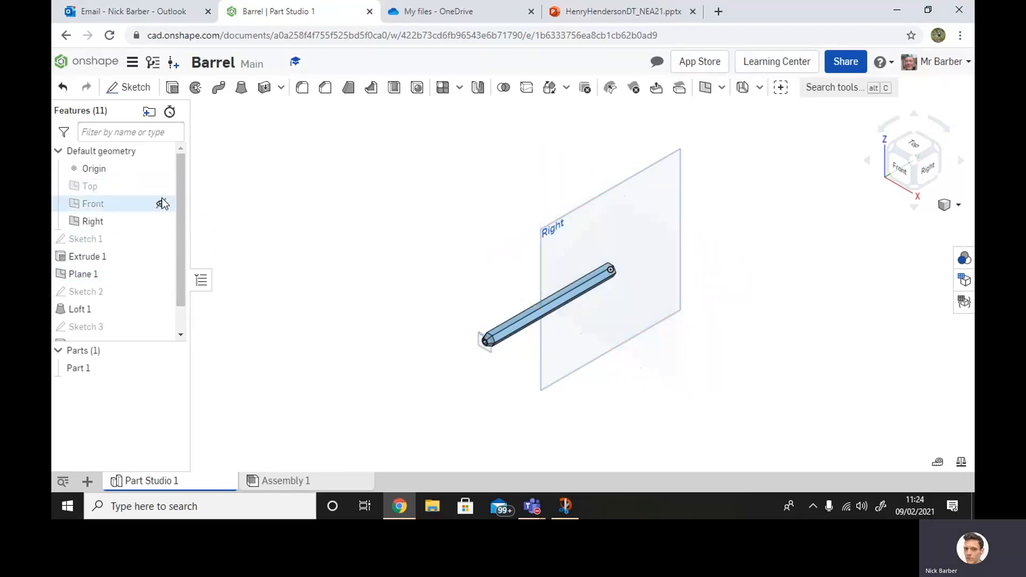
{"action": "left_click", "coordinate": [162, 220]}
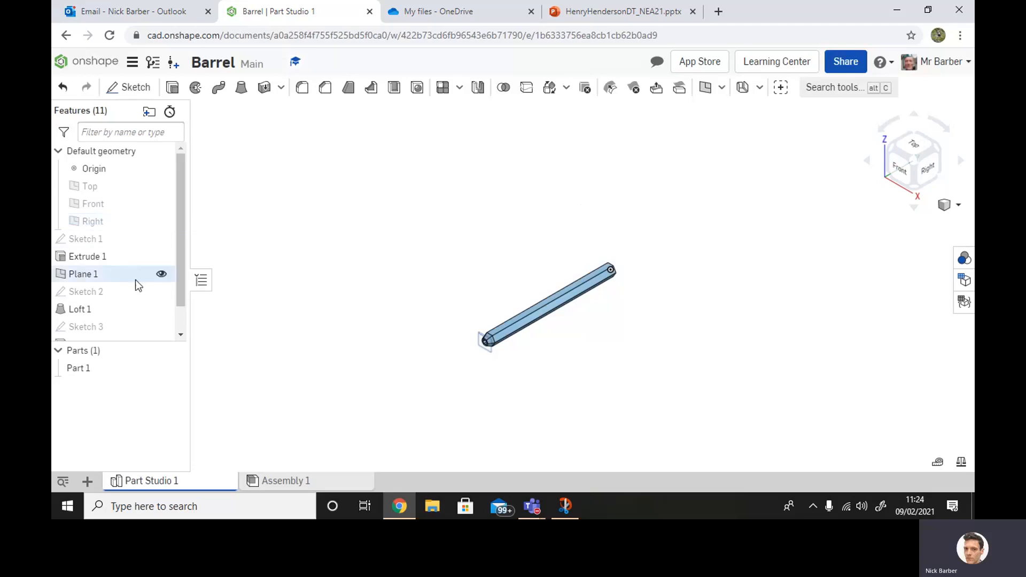
{"action": "left_click", "coordinate": [161, 274]}
{"action": "scroll", "coordinate": [406, 360], "scroll_direction": "up", "scroll_amount": 6}
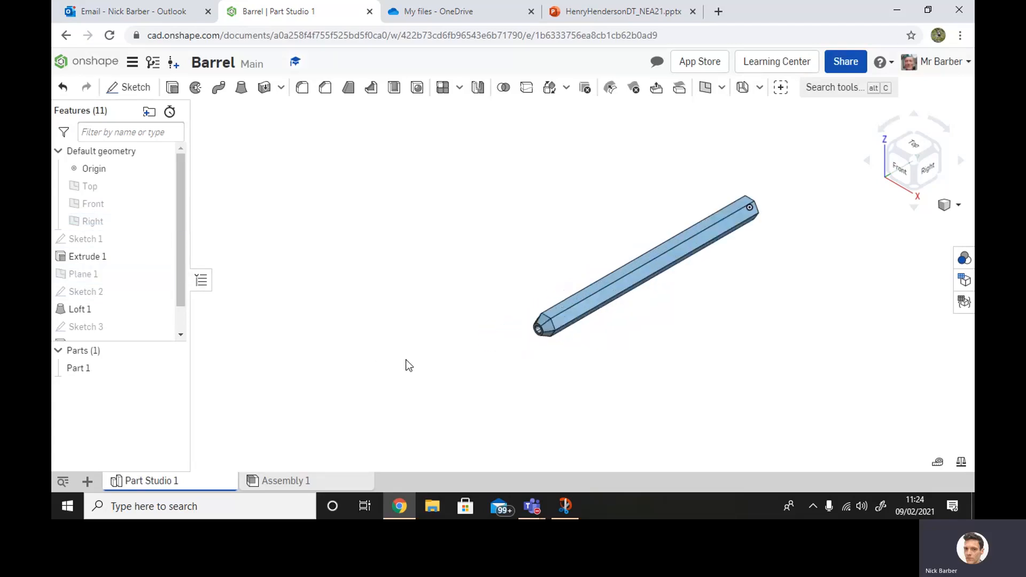
{"action": "middle_click_drag", "start_coordinate": [868, 349], "coordinate": [630, 387]}
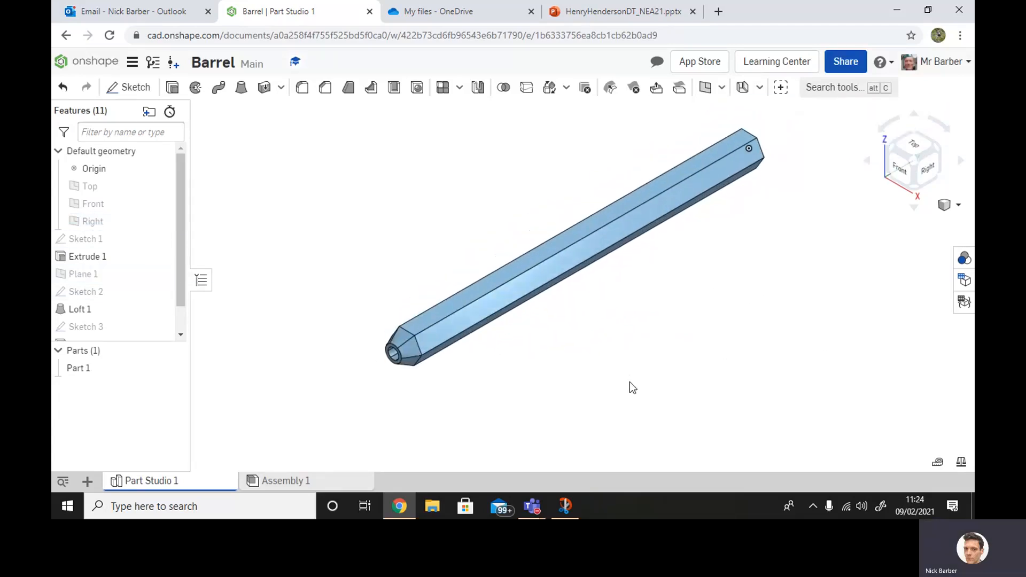
{"action": "scroll", "coordinate": [691, 361], "scroll_direction": "up", "scroll_amount": 4}
{"action": "scroll", "coordinate": [691, 362], "scroll_direction": "down", "scroll_amount": 4}
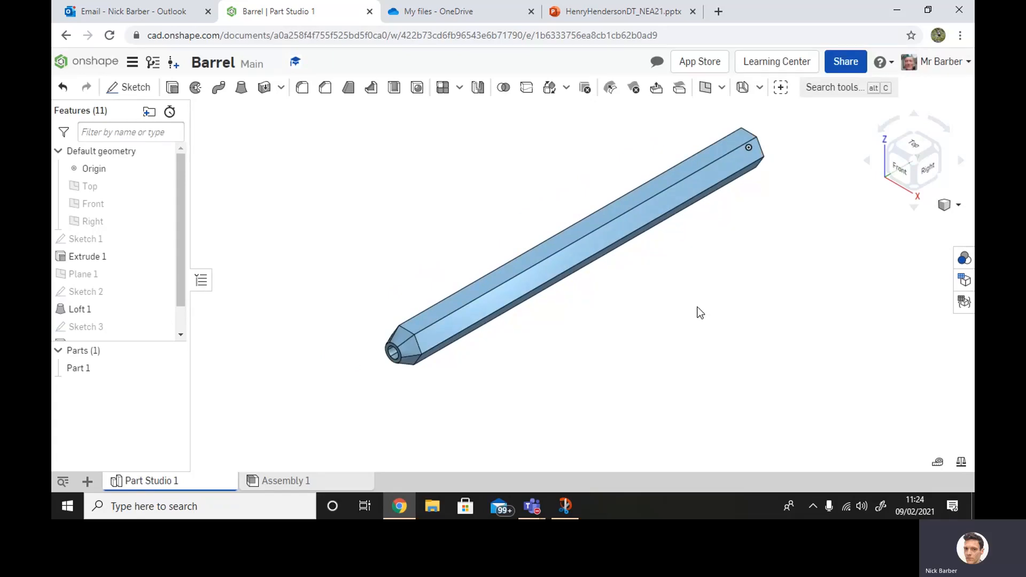
{"action": "left_click", "coordinate": [591, 249]}
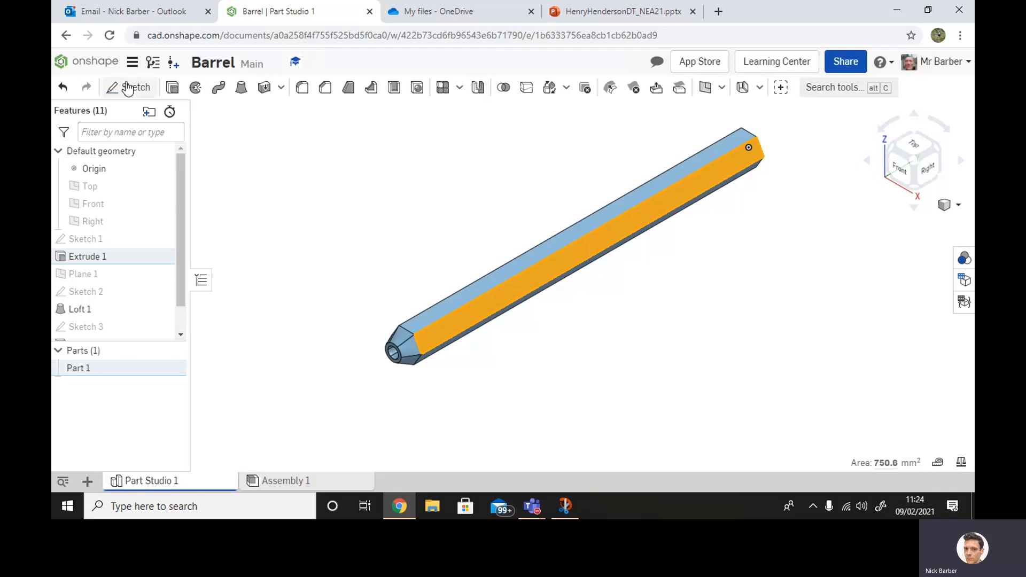
{"action": "left_click", "coordinate": [128, 87]}
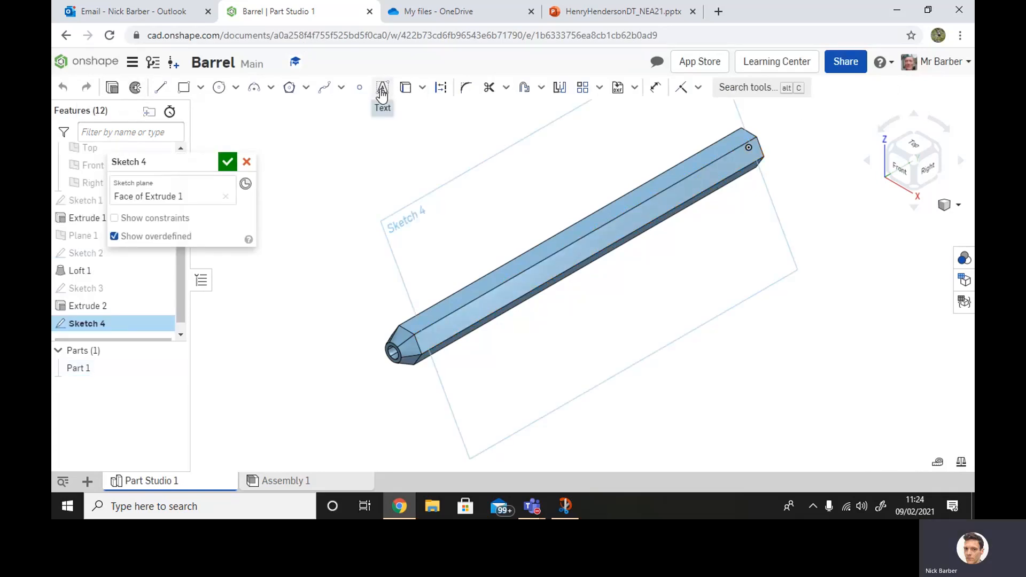
{"action": "left_click", "coordinate": [382, 88]}
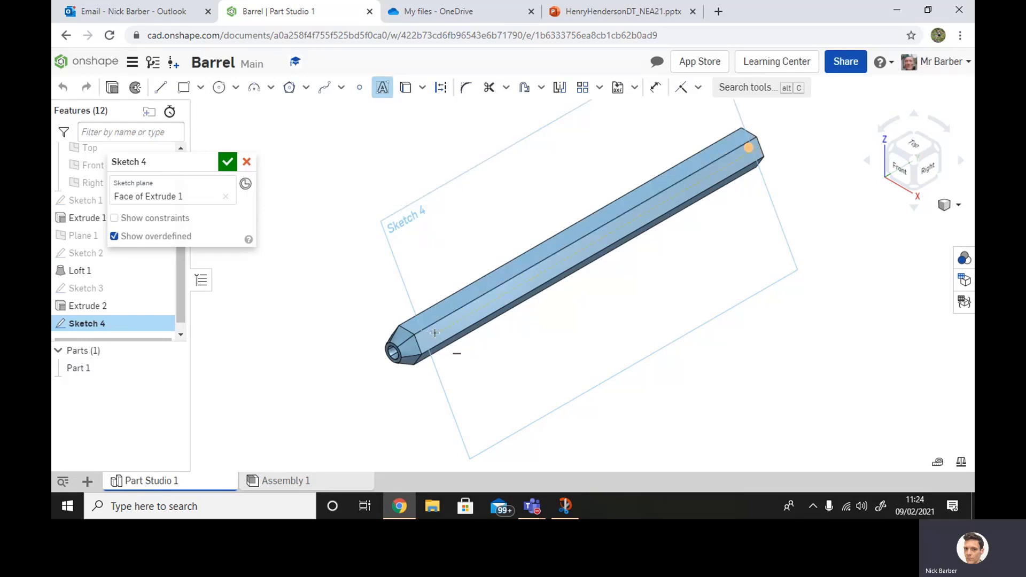
{"action": "left_click", "coordinate": [432, 335]}
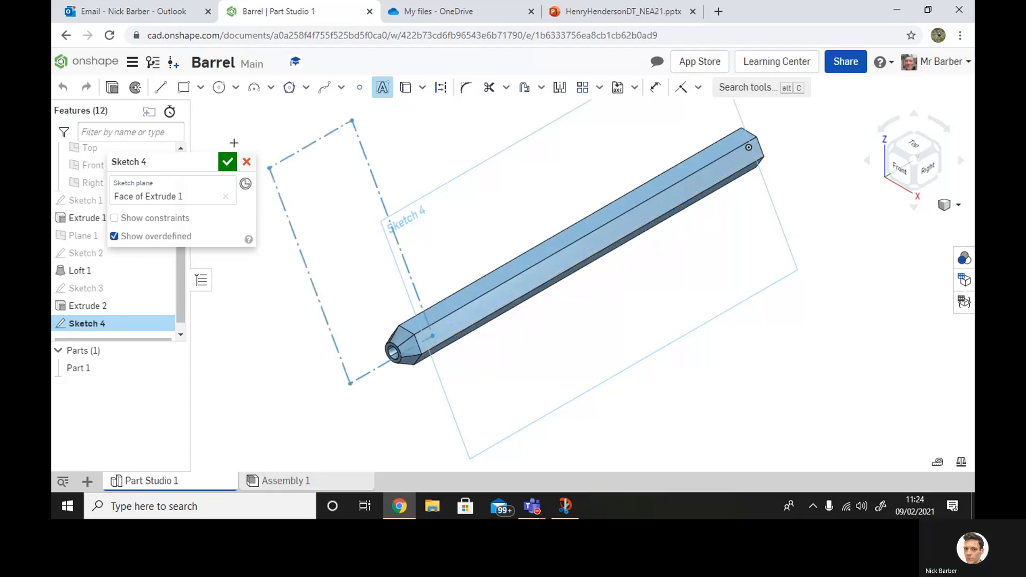
{"action": "left_click", "coordinate": [246, 162]}
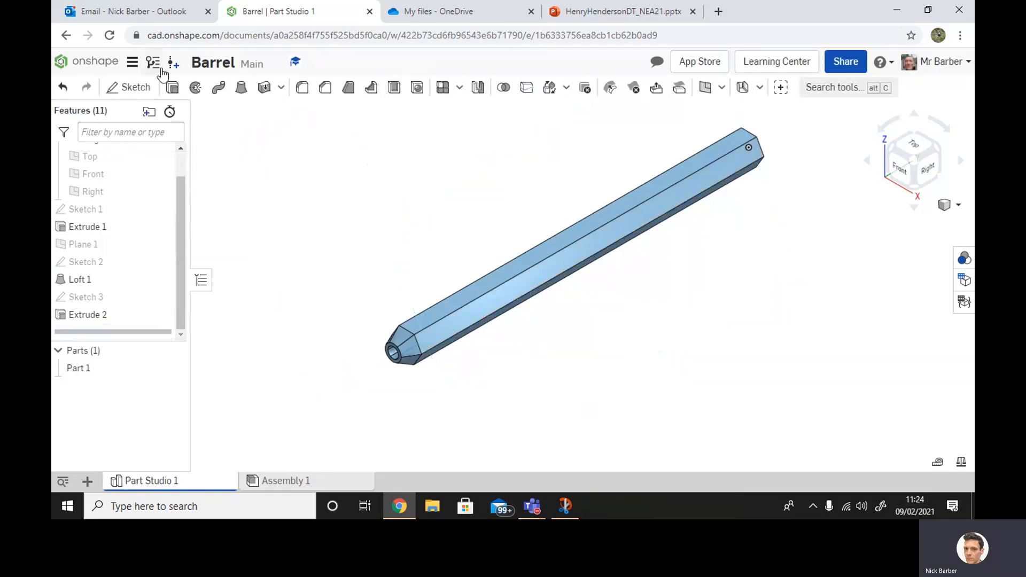
- Start a sketch on the barrel's long upper side face and draw a text frame along nearly its whole length, within the edges
{"action": "left_click", "coordinate": [113, 85]}
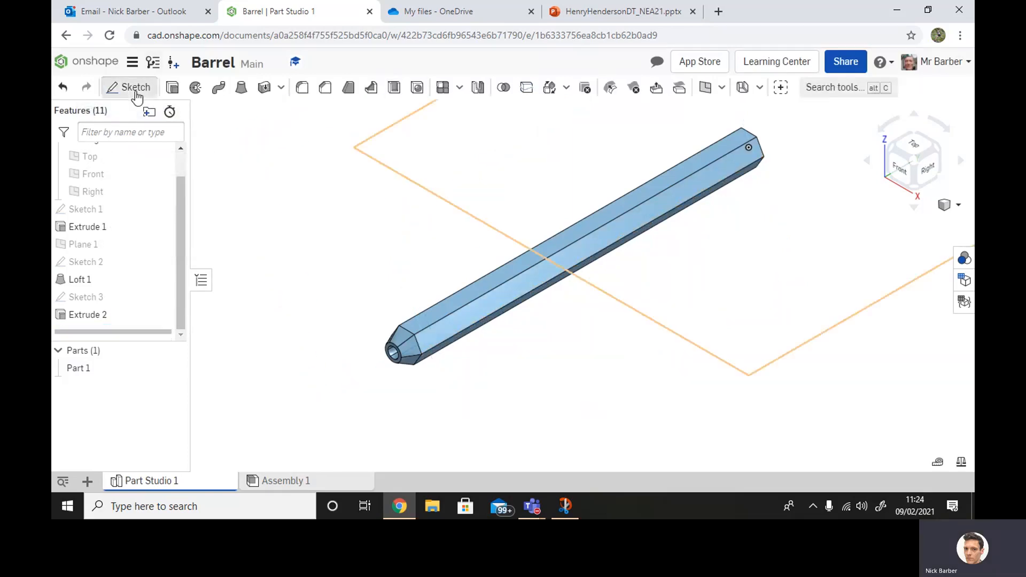
{"action": "left_click", "coordinate": [441, 335]}
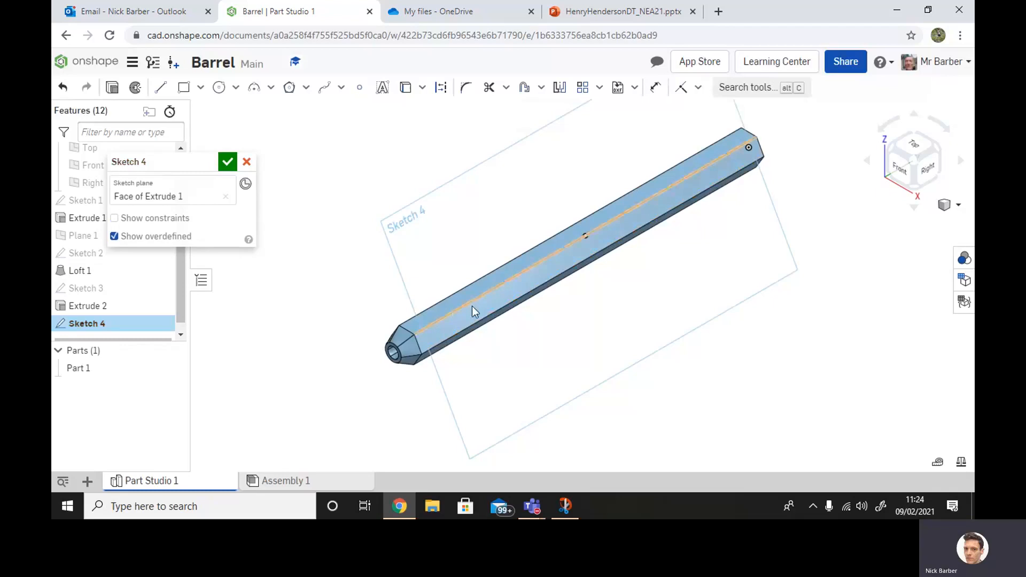
{"action": "left_click", "coordinate": [383, 87]}
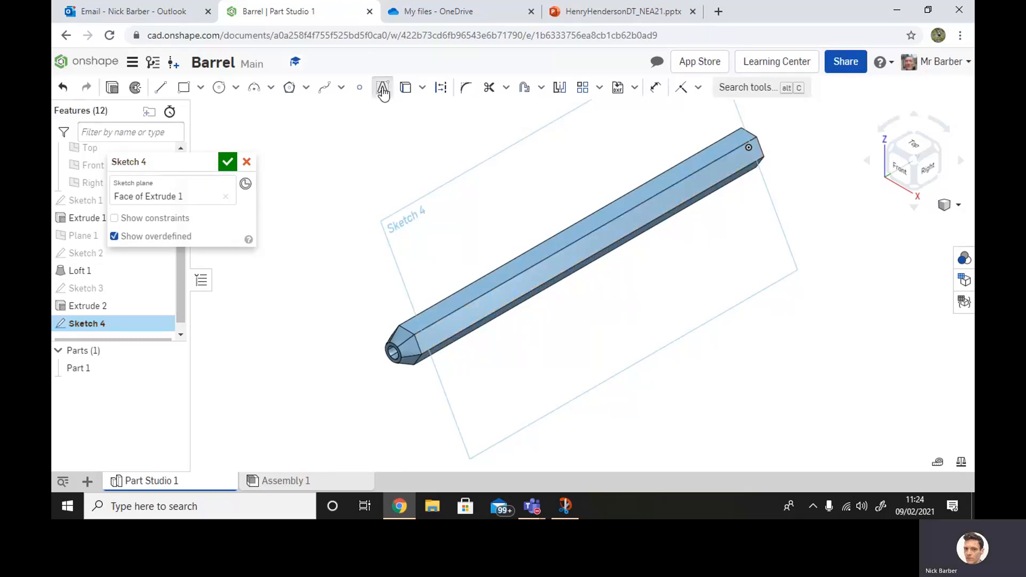
{"action": "left_click", "coordinate": [933, 170]}
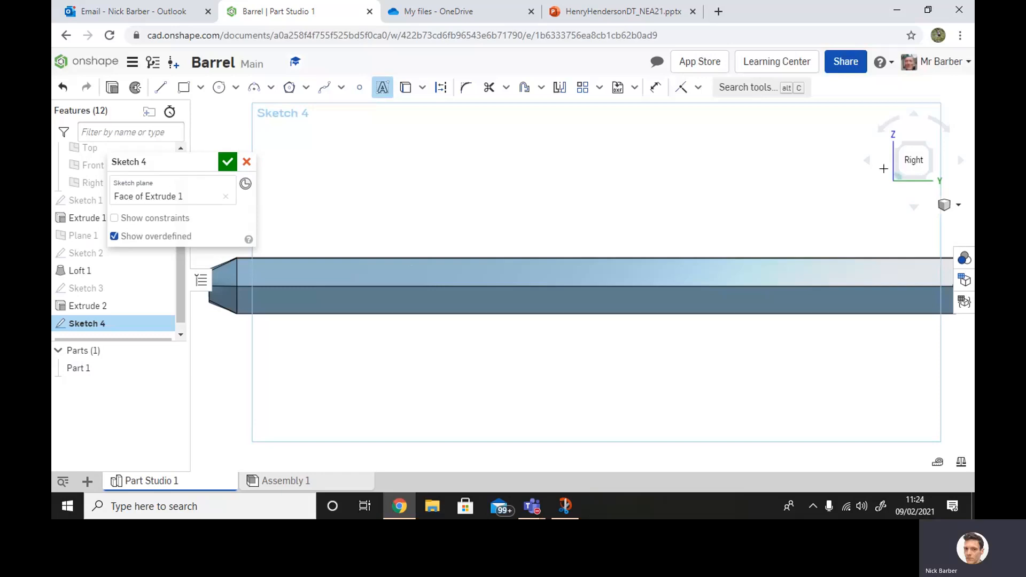
{"action": "right_click_drag", "start_coordinate": [362, 247], "coordinate": [384, 338]}
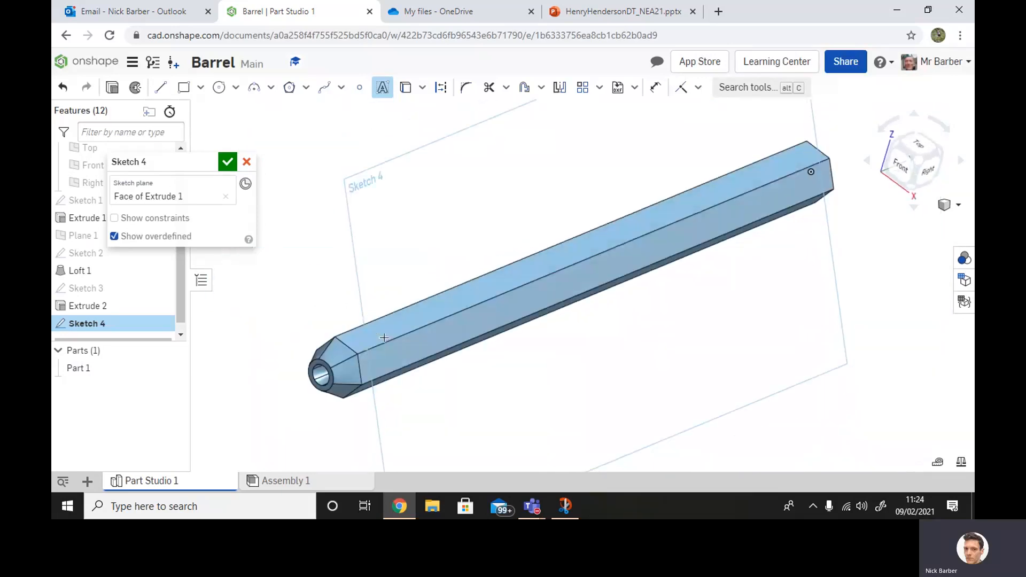
{"action": "scroll", "coordinate": [383, 353], "scroll_direction": "up", "scroll_amount": 2}
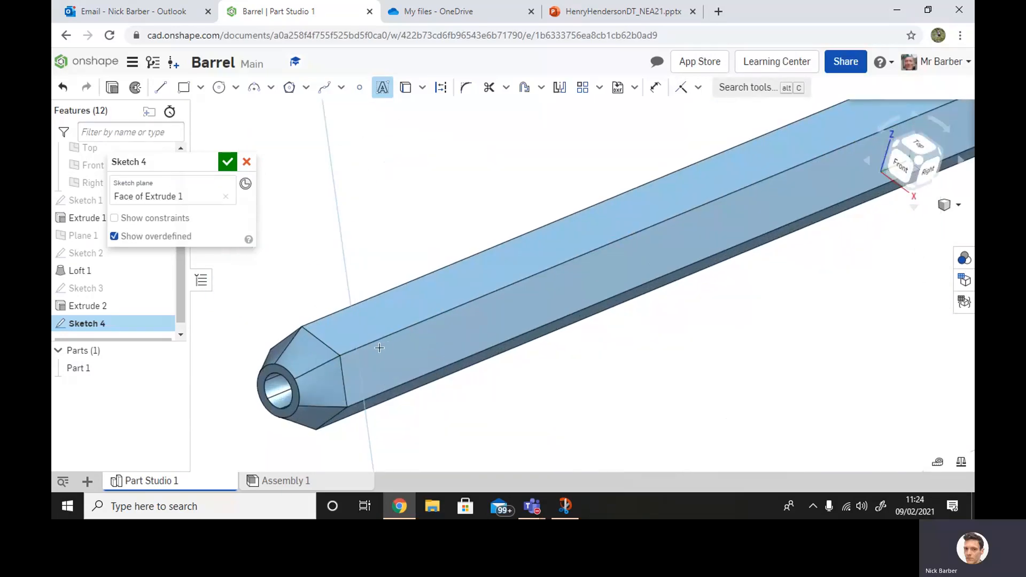
{"action": "left_click", "coordinate": [374, 348]}
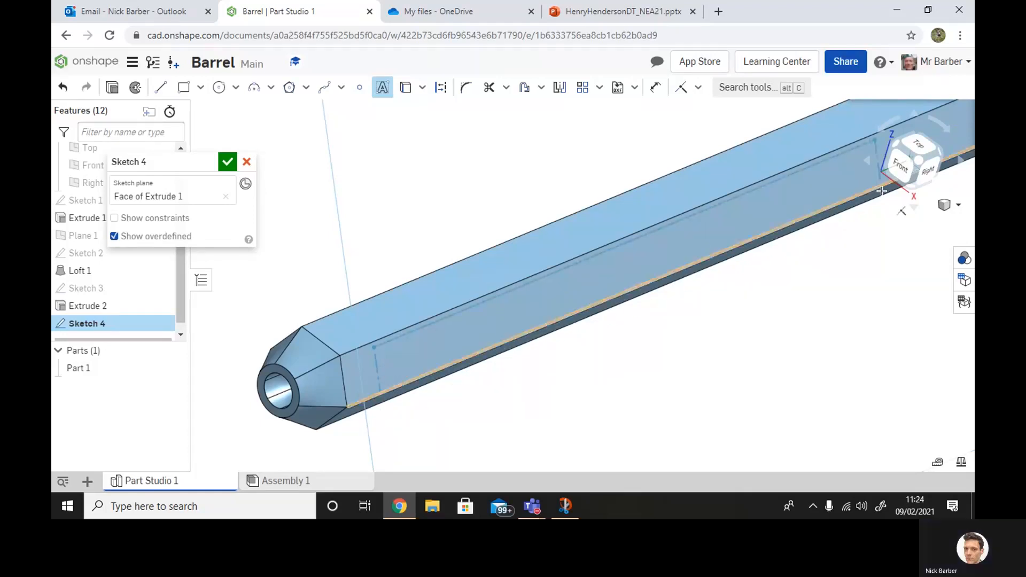
{"action": "right_click_drag", "start_coordinate": [887, 191], "coordinate": [844, 191]}
{"action": "scroll", "coordinate": [844, 191], "scroll_direction": "down", "scroll_amount": 6}
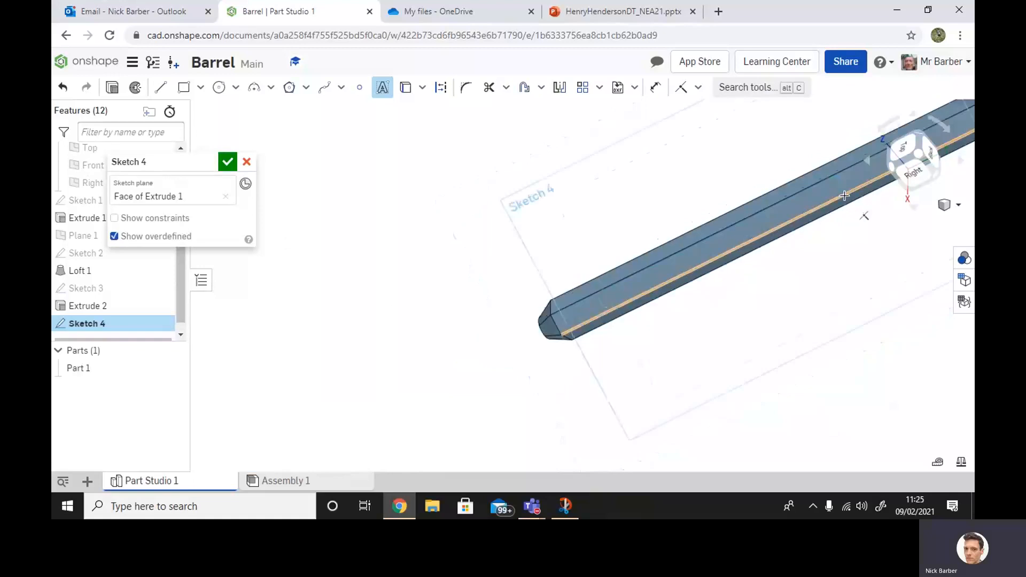
{"action": "mouse_move", "coordinate": [874, 184]}
{"action": "middle_mouse_down"}
{"action": "mouse_move", "coordinate": [784, 230]}
{"action": "mouse_move", "coordinate": [626, 247]}
{"action": "middle_mouse_up"}
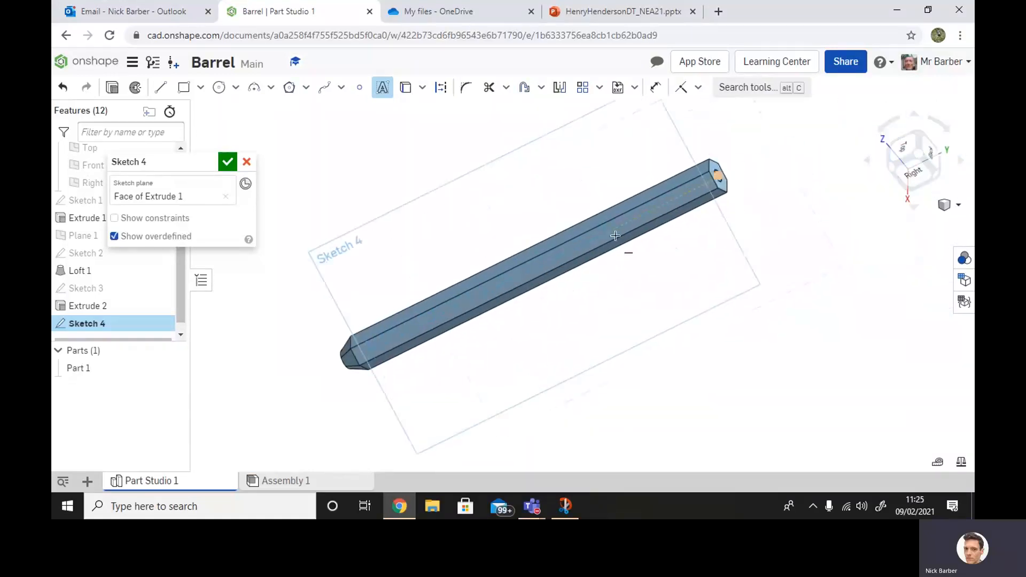
{"action": "mouse_move", "coordinate": [697, 236]}
{"action": "right_mouse_down"}
{"action": "mouse_move", "coordinate": [721, 218]}
{"action": "mouse_move", "coordinate": [682, 226]}
{"action": "right_mouse_up"}
{"action": "scroll", "coordinate": [681, 225], "scroll_direction": "up", "scroll_amount": 2}
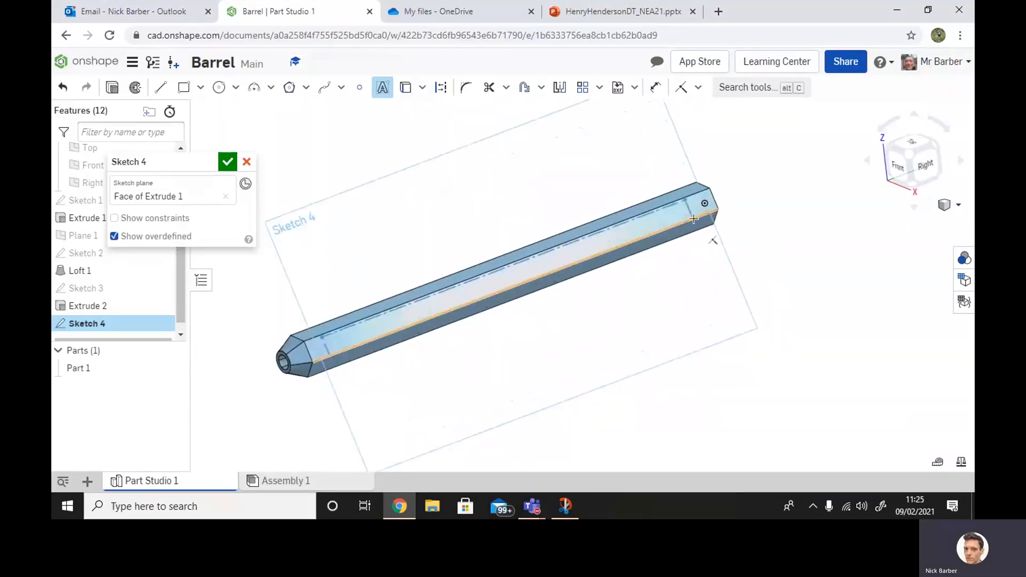
{"action": "scroll", "coordinate": [705, 204], "scroll_direction": "up", "scroll_amount": 3}
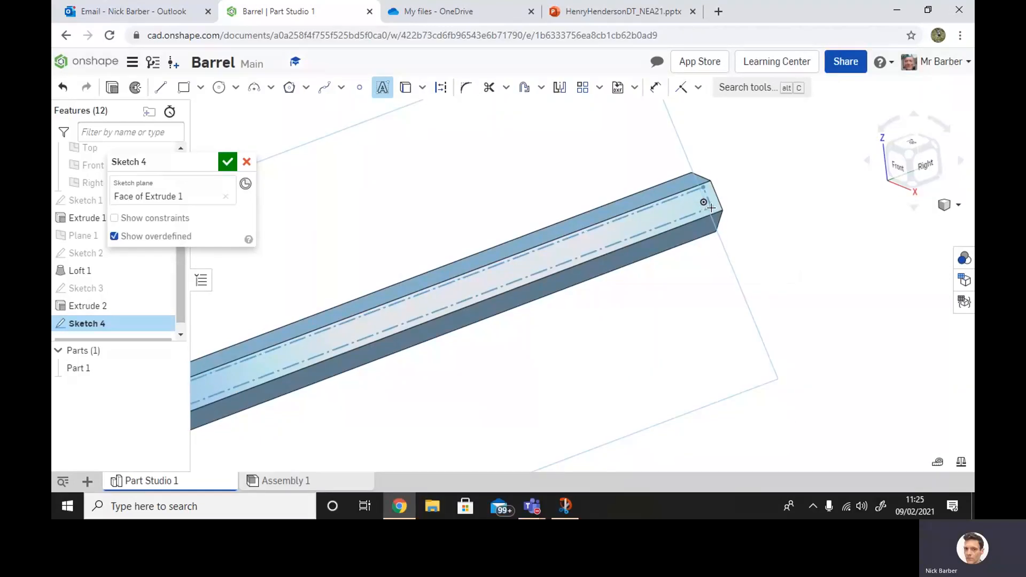
{"action": "left_click", "coordinate": [711, 208]}
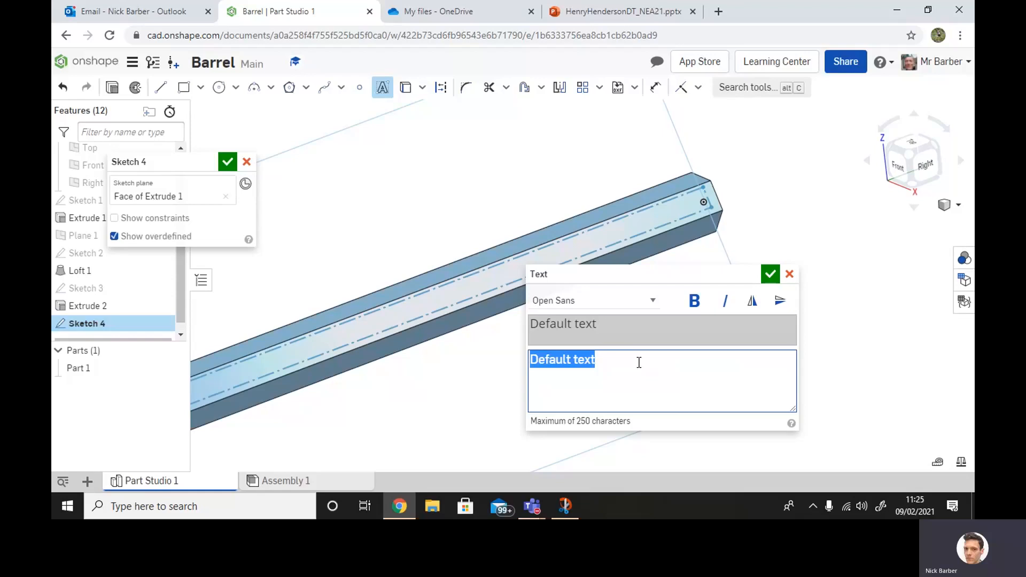
- Enter "CROSSLEY HEATH OnShape" as the sketch text in the Open Sans font and accept it
{"action": "type", "text": "CROSSLE"}
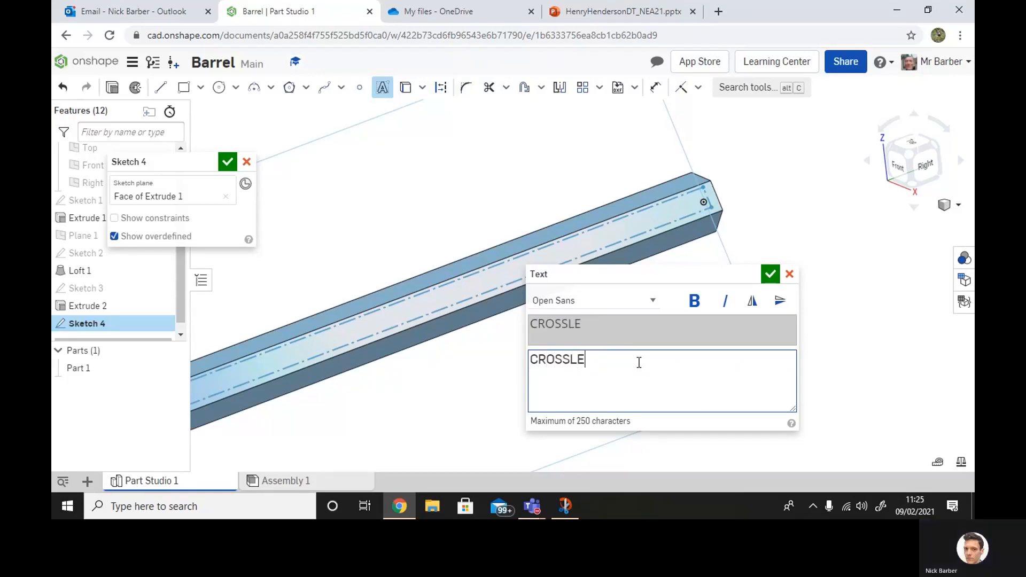
{"action": "type", "text": "Y HEATH"}
{"action": "type", "text": "nShape"}
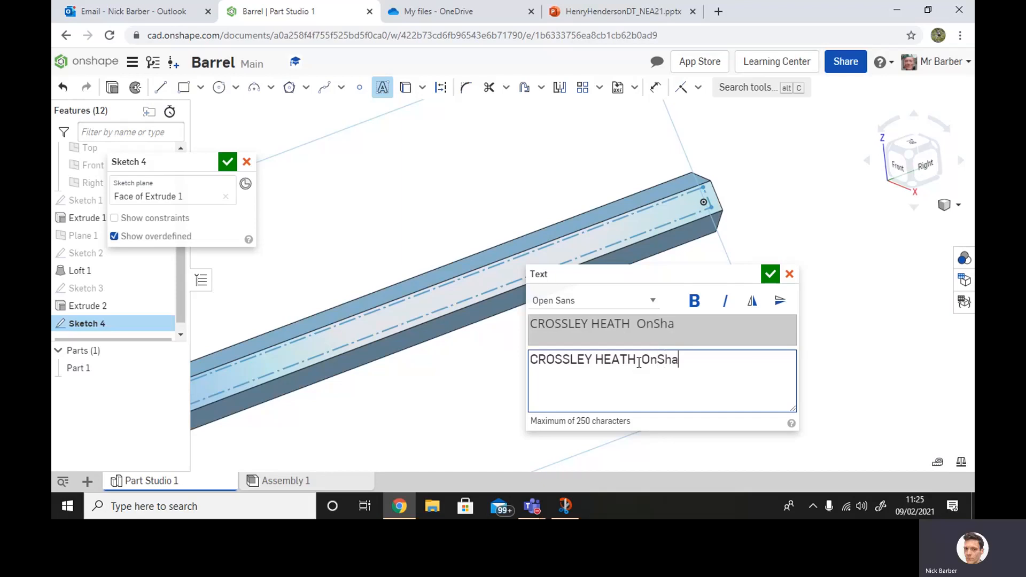
{"action": "left_click", "coordinate": [772, 275]}
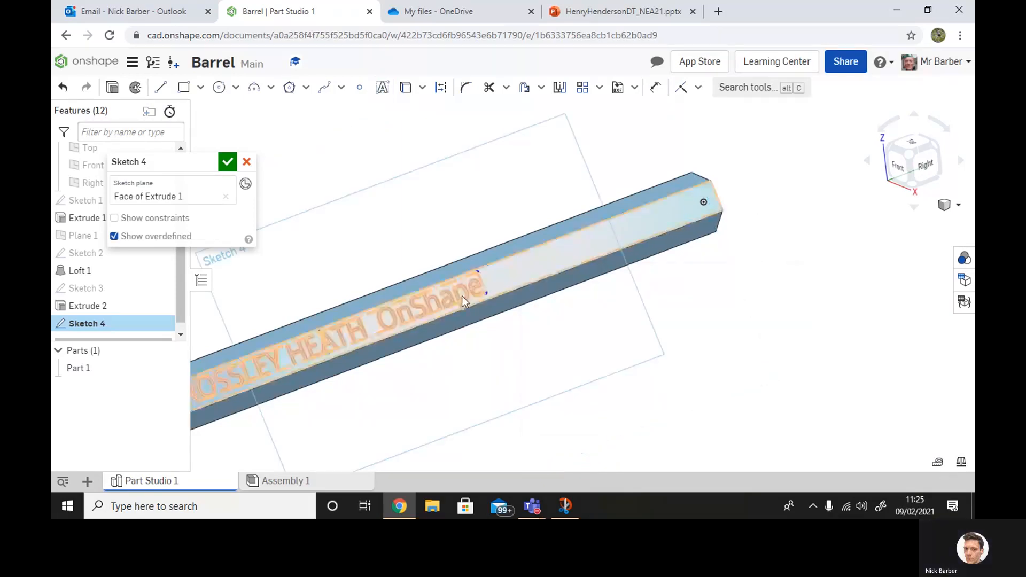
- Move the lettering lengthwise along the side face, away from the tip and toward the barrel's rear end
{"action": "scroll", "coordinate": [545, 331], "scroll_direction": "down", "scroll_amount": 5}
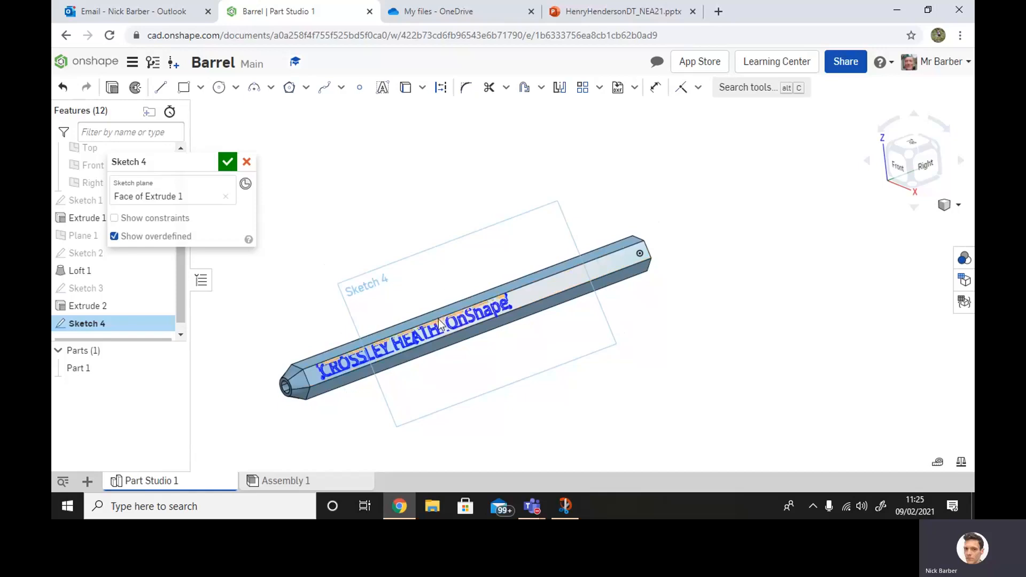
{"action": "scroll", "coordinate": [540, 351], "scroll_direction": "up", "scroll_amount": 2}
{"action": "scroll", "coordinate": [540, 351], "scroll_direction": "up", "scroll_amount": 2}
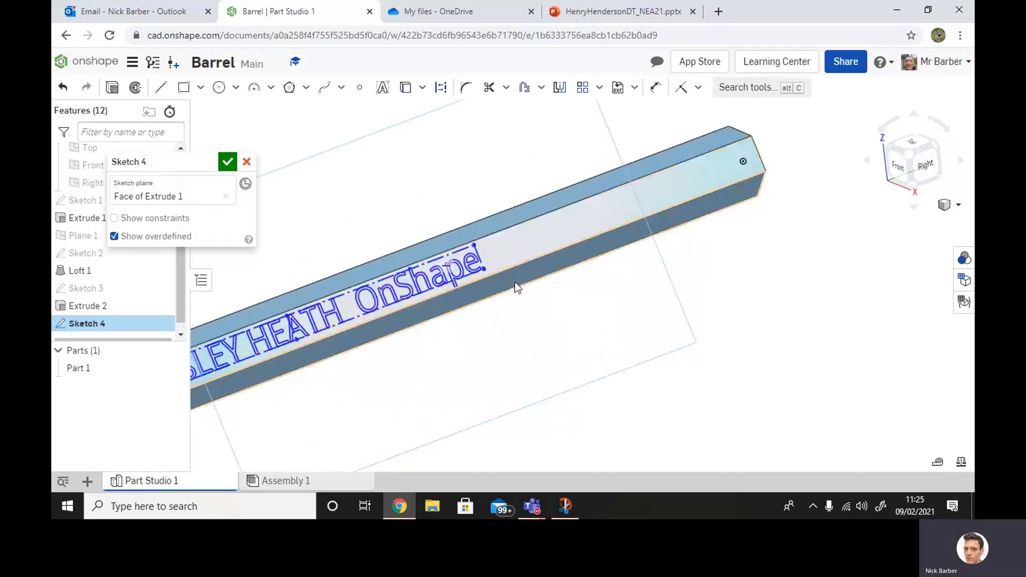
{"action": "mouse_move", "coordinate": [483, 269]}
{"action": "left_mouse_down"}
{"action": "mouse_move", "coordinate": [683, 195]}
{"action": "mouse_move", "coordinate": [637, 213]}
{"action": "left_mouse_up"}
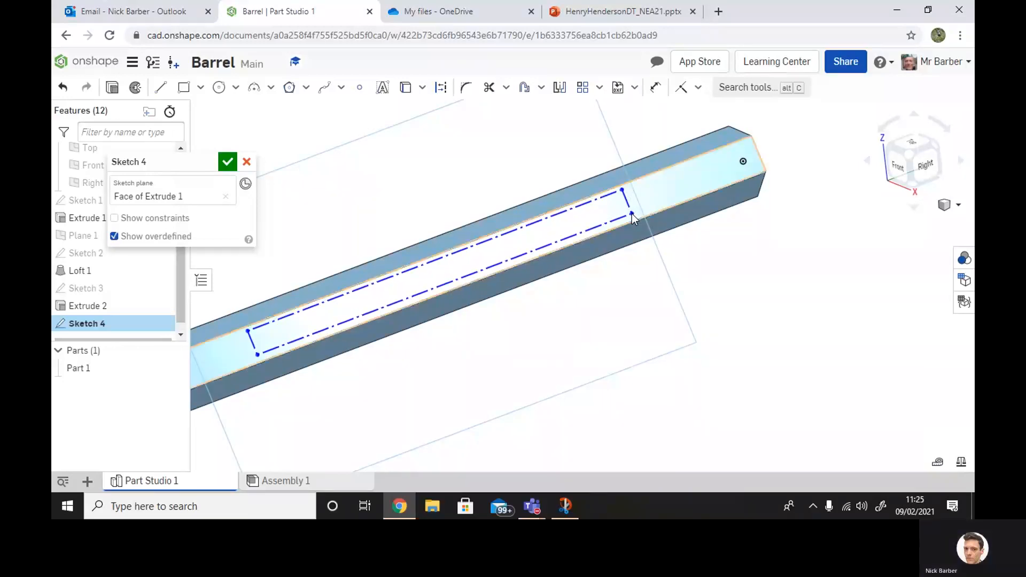
{"action": "scroll", "coordinate": [662, 303], "scroll_direction": "down", "scroll_amount": 5}
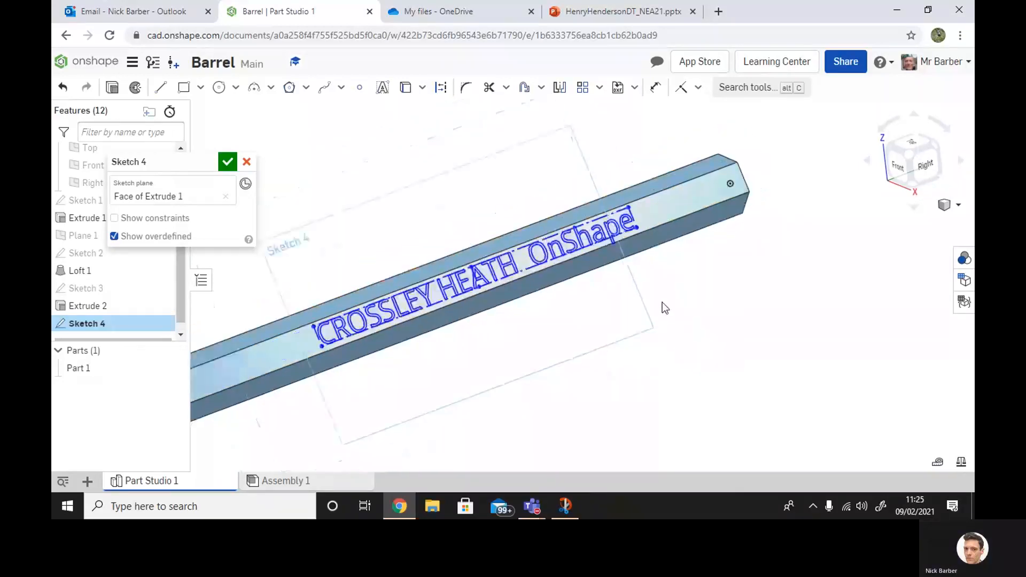
{"action": "mouse_move", "coordinate": [417, 319]}
{"action": "left_mouse_down"}
{"action": "mouse_move", "coordinate": [402, 321]}
{"action": "mouse_move", "coordinate": [412, 335]}
{"action": "mouse_move", "coordinate": [440, 326]}
{"action": "left_mouse_up"}
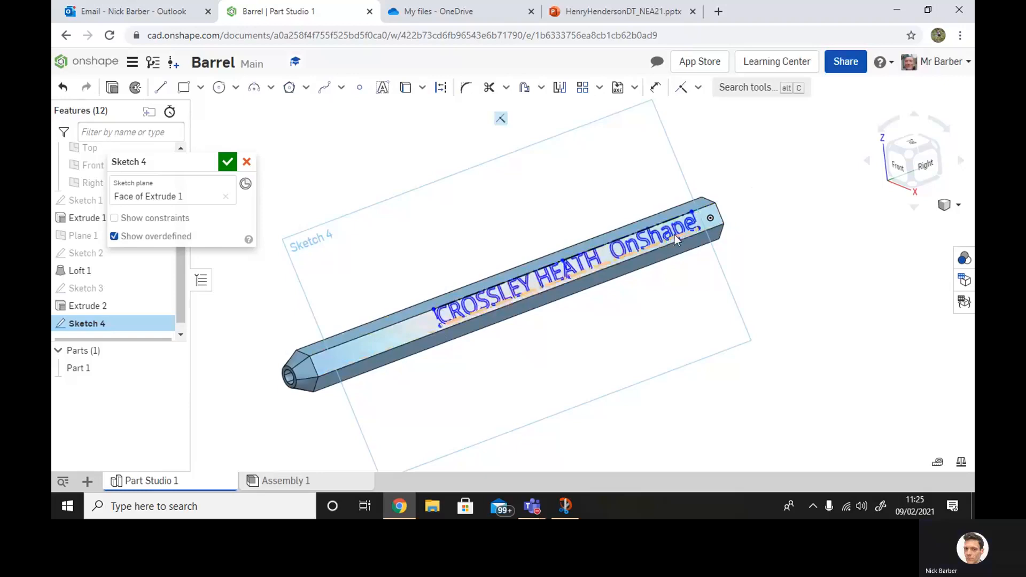
- Try to reposition the lettering by the corner of its text frame, and undo the change
{"action": "left_click_drag", "start_coordinate": [690, 215], "coordinate": [658, 244]}
{"action": "scroll", "coordinate": [638, 302], "scroll_direction": "up", "scroll_amount": 5}
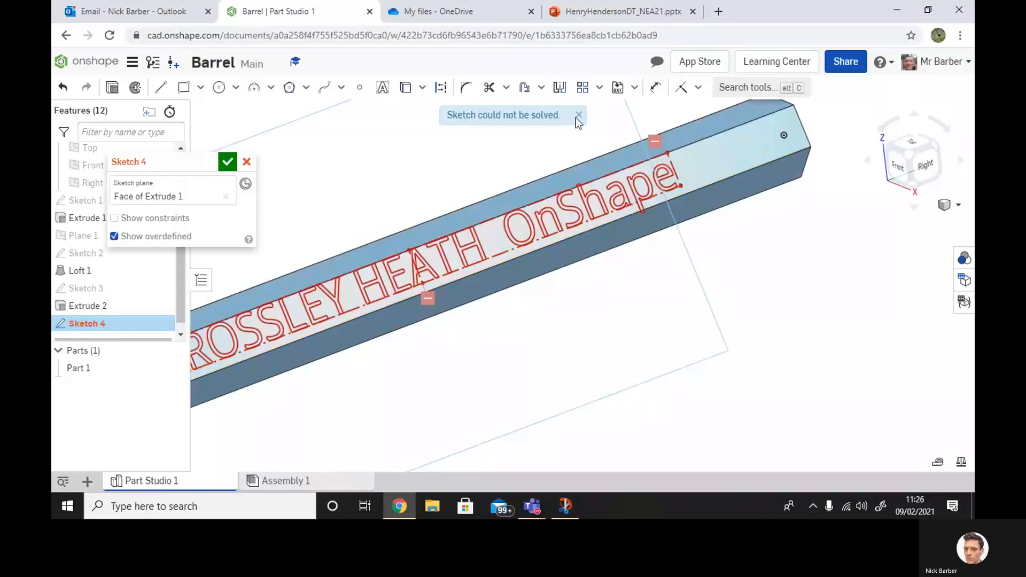
{"action": "left_click", "coordinate": [578, 116]}
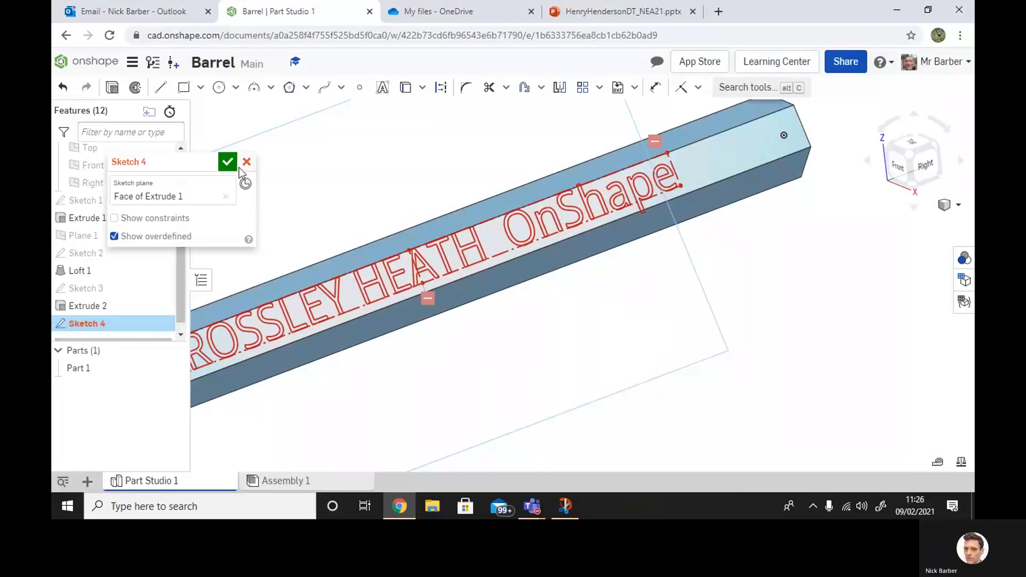
{"action": "key", "text": "ctrl+z"}
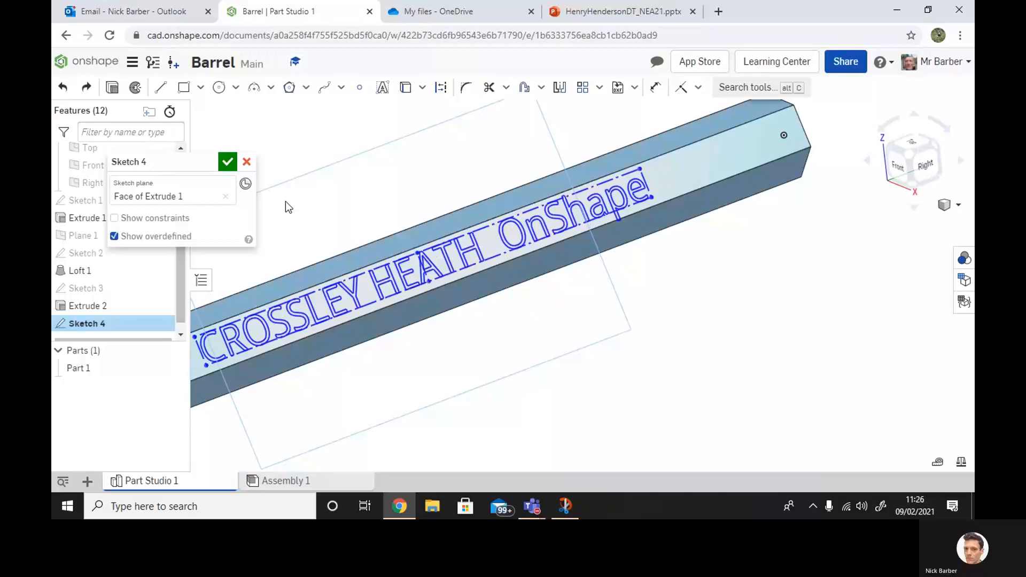
- Finish the lettering sketch on the barrel's side face
{"action": "scroll", "coordinate": [646, 351], "scroll_direction": "up", "scroll_amount": 2}
{"action": "scroll", "coordinate": [646, 350], "scroll_direction": "down", "scroll_amount": 4}
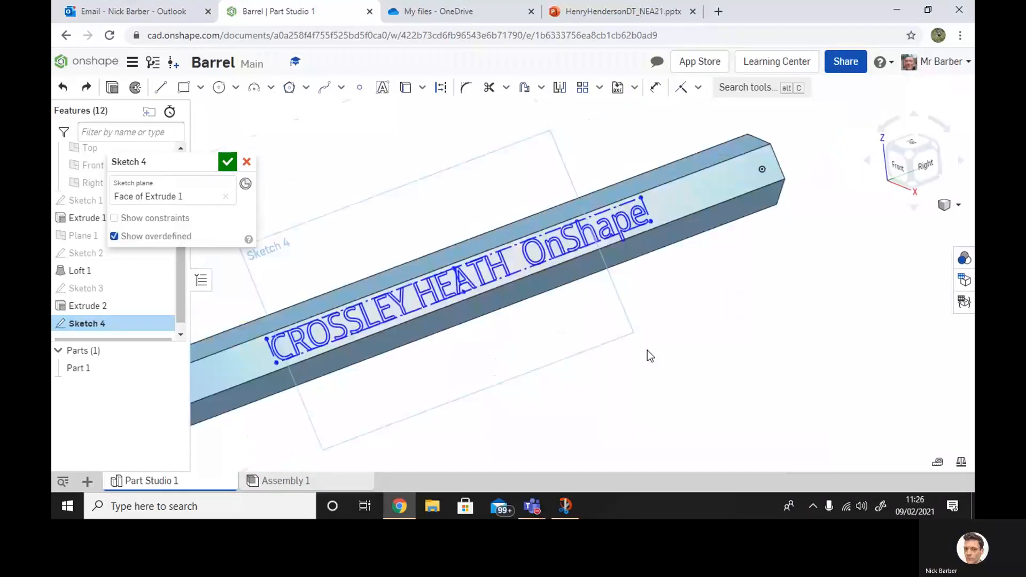
{"action": "left_click", "coordinate": [227, 163]}
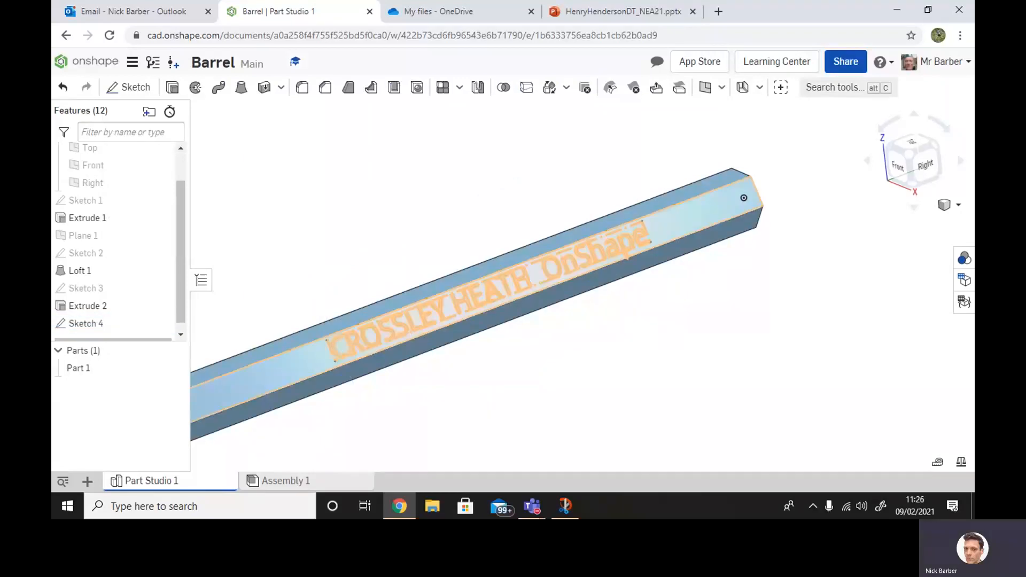
- Engrave the lettering into the barrel's side face with a blind Extrude that removes material to a depth of 0.5 mm
{"action": "scroll", "coordinate": [625, 403], "scroll_direction": "up", "scroll_amount": 2}
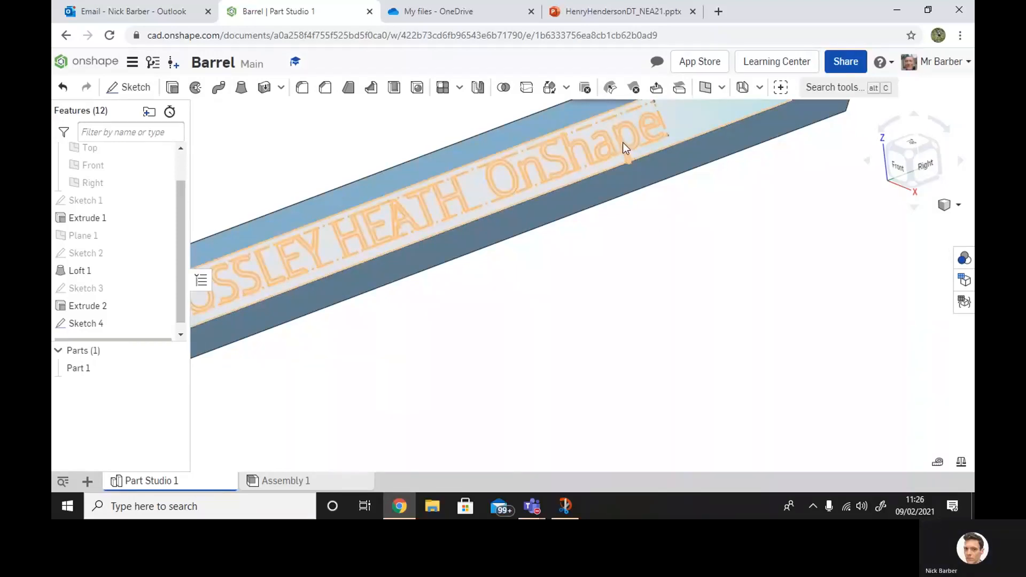
{"action": "left_click", "coordinate": [82, 324]}
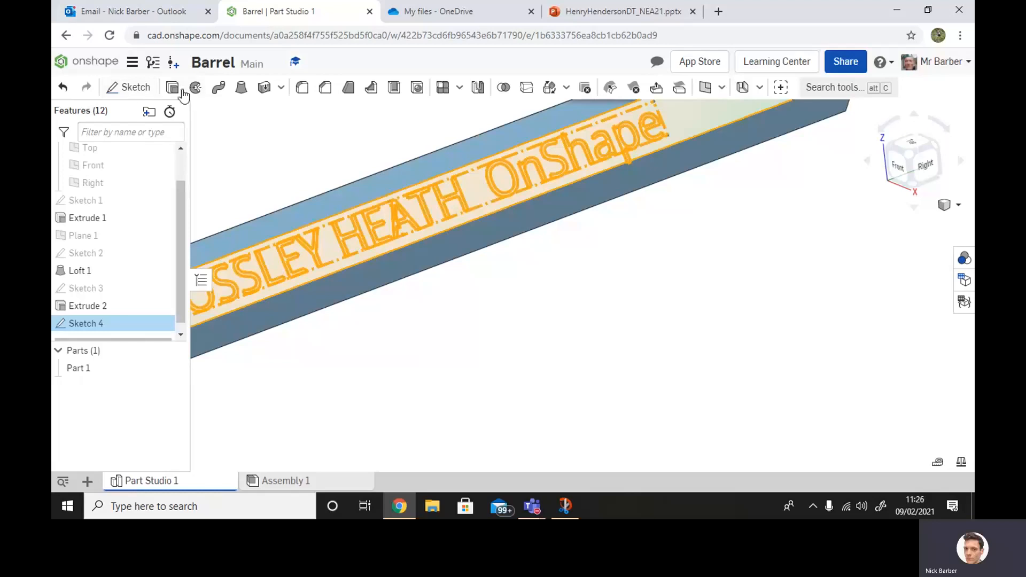
{"action": "left_click", "coordinate": [172, 87]}
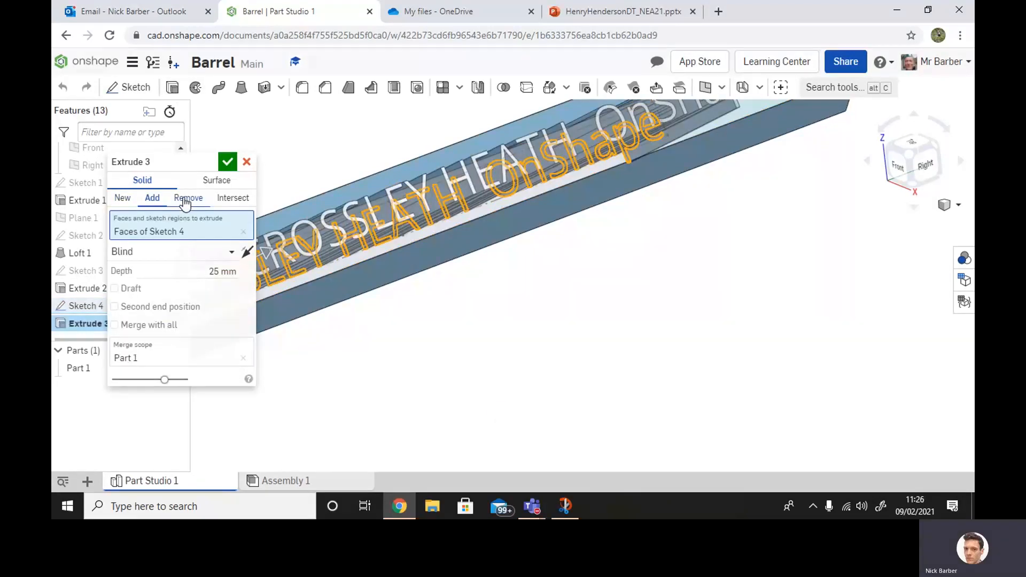
{"action": "left_click", "coordinate": [185, 202]}
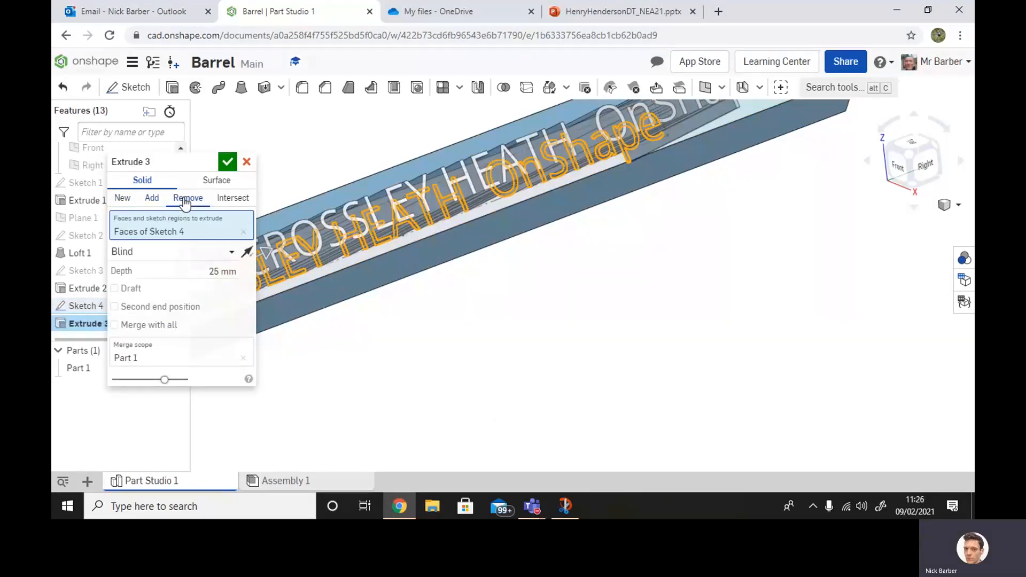
{"action": "left_click", "coordinate": [221, 272]}
{"action": "key", "text": "BackSpace"}
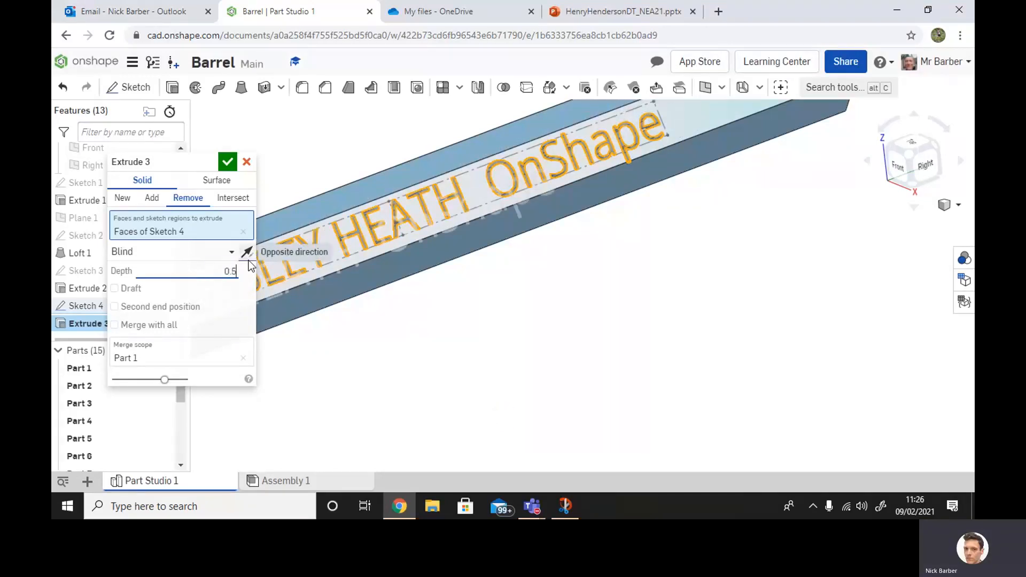
{"action": "left_click", "coordinate": [228, 162]}
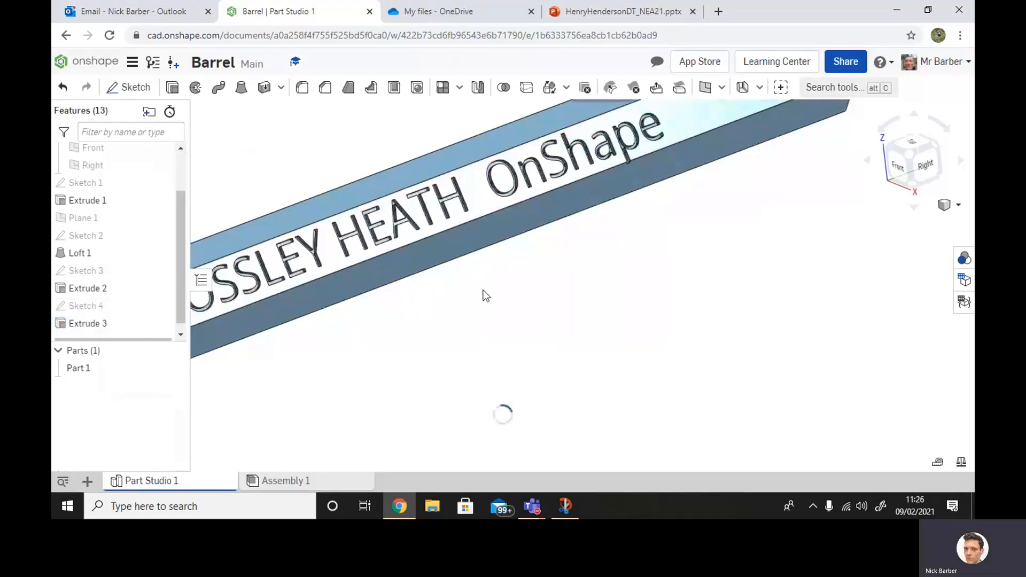
- Rename the Part Studio as "Pen Barrel"
{"action": "mouse_move", "coordinate": [489, 277]}
{"action": "right_mouse_down"}
{"action": "mouse_move", "coordinate": [509, 282]}
{"action": "mouse_move", "coordinate": [497, 284]}
{"action": "right_mouse_up"}
{"action": "scroll", "coordinate": [501, 288], "scroll_direction": "down", "scroll_amount": 5}
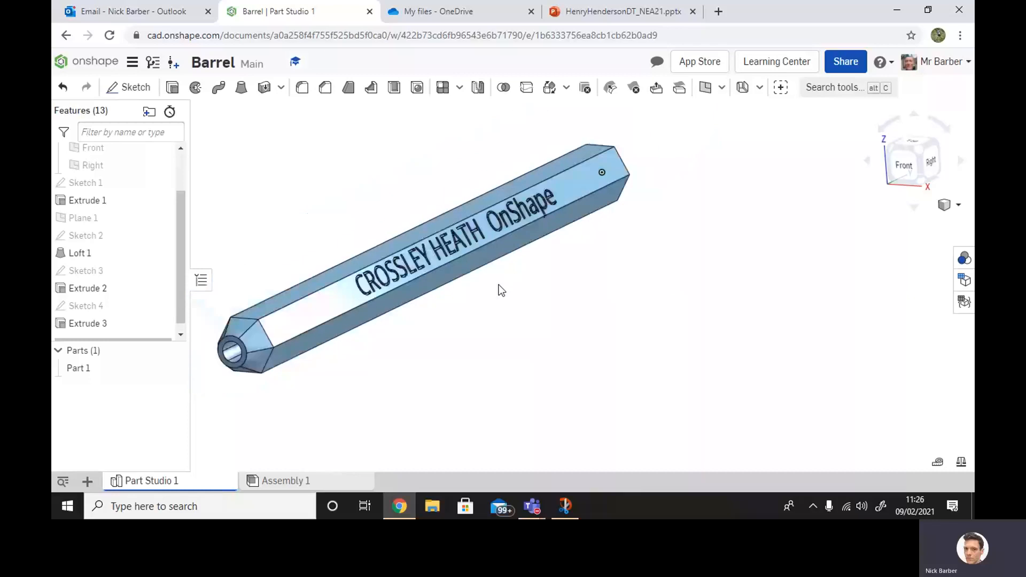
{"action": "middle_click_drag", "start_coordinate": [517, 277], "coordinate": [600, 304]}
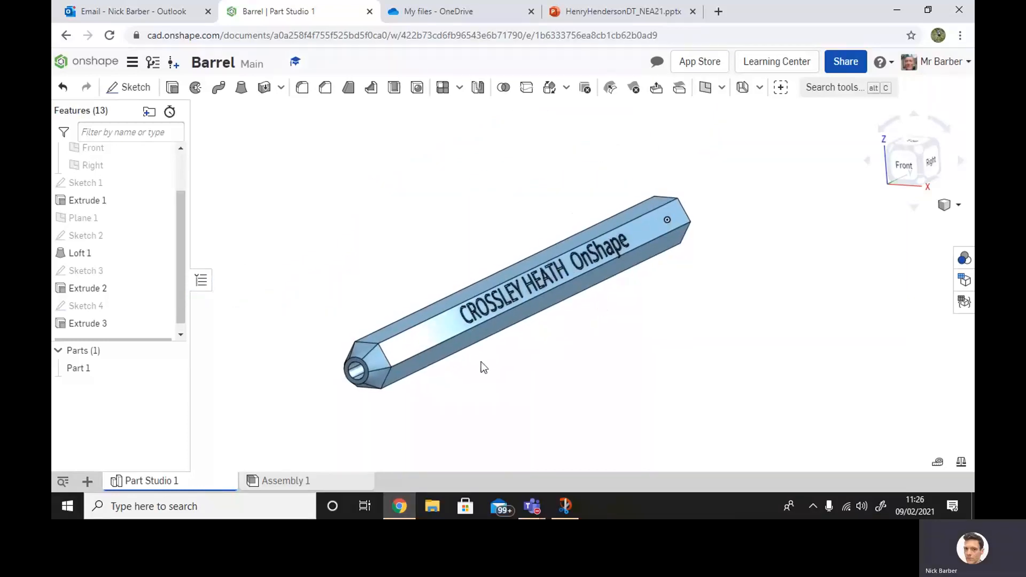
{"action": "right_click", "coordinate": [181, 483]}
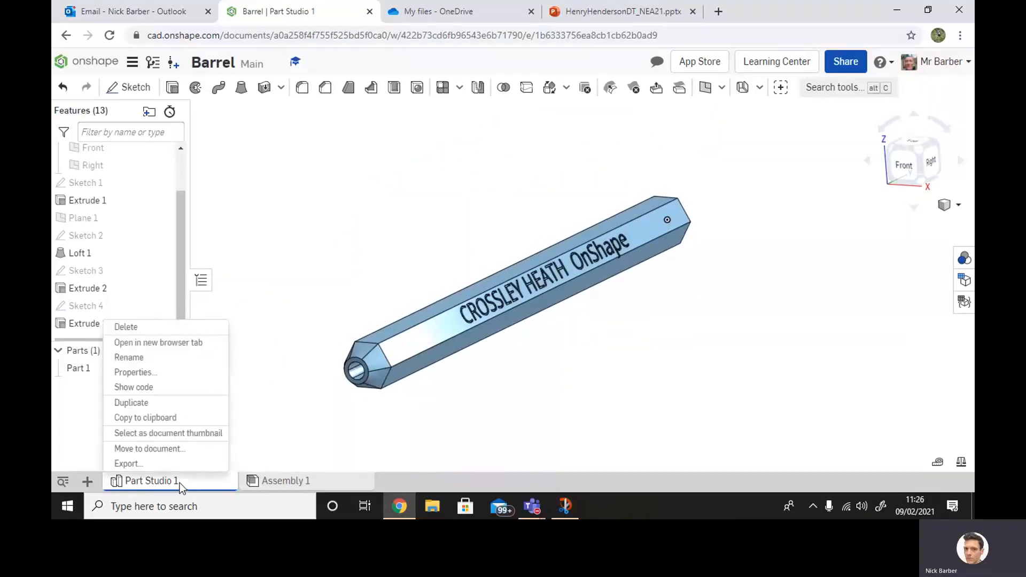
{"action": "left_click", "coordinate": [133, 358]}
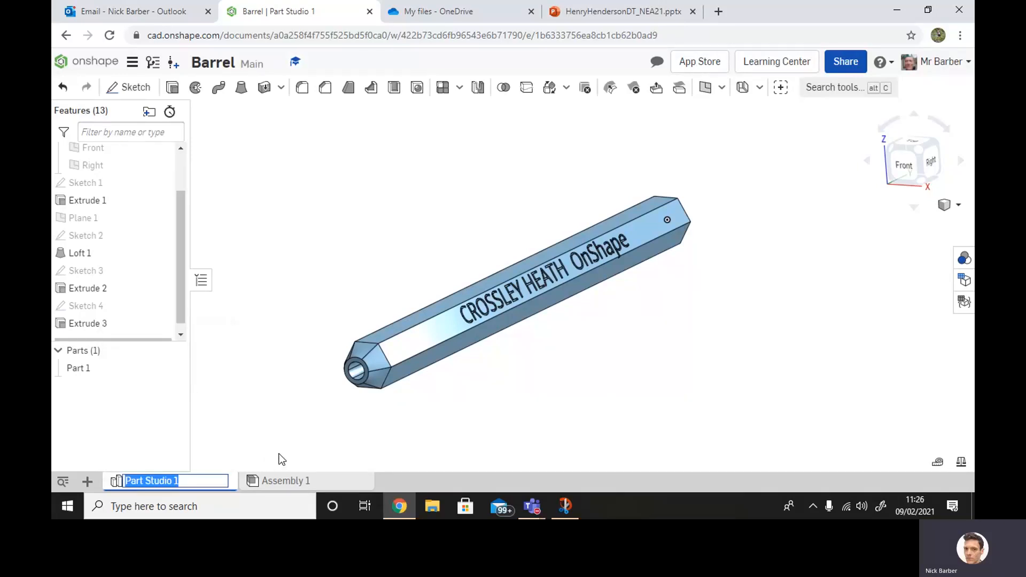
{"action": "type", "text": "Pen B"}
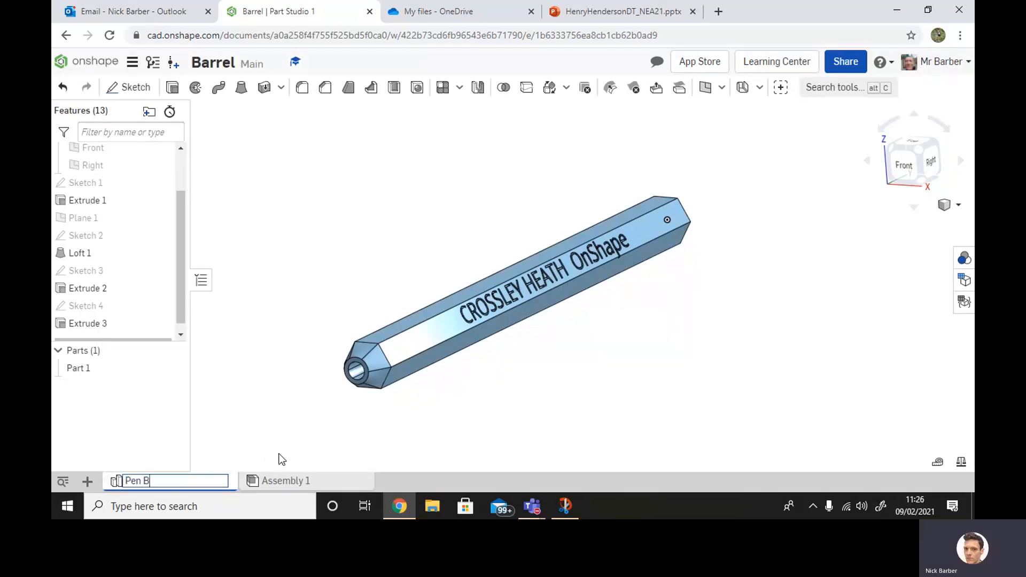
{"action": "type", "text": "arrel"}
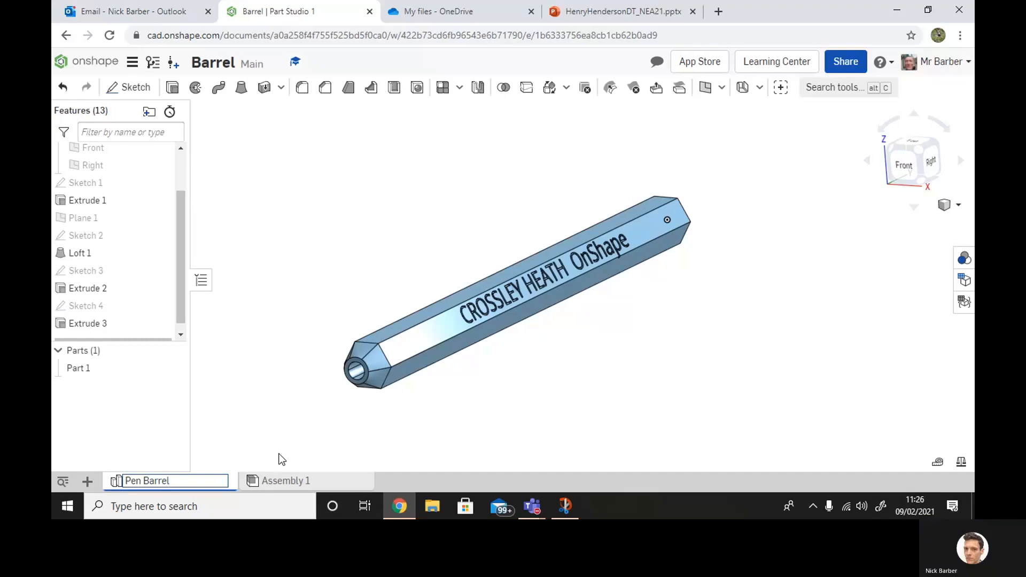
{"action": "left_click", "coordinate": [591, 379]}
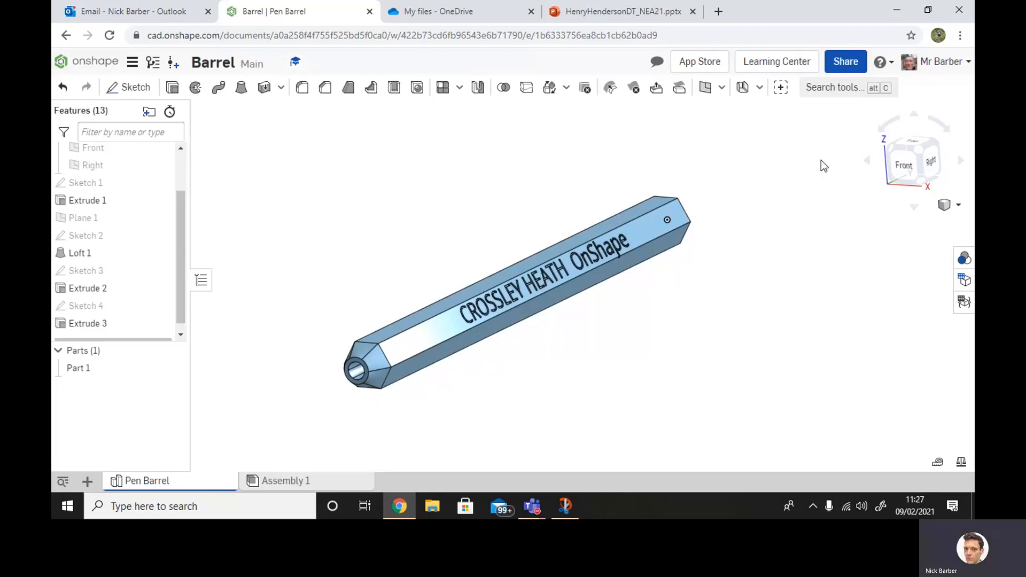
- Apply a green face appearance, colour 5FA73D, to all faces of the barrel, including the tip and the lettering
{"action": "left_click", "coordinate": [963, 259]}
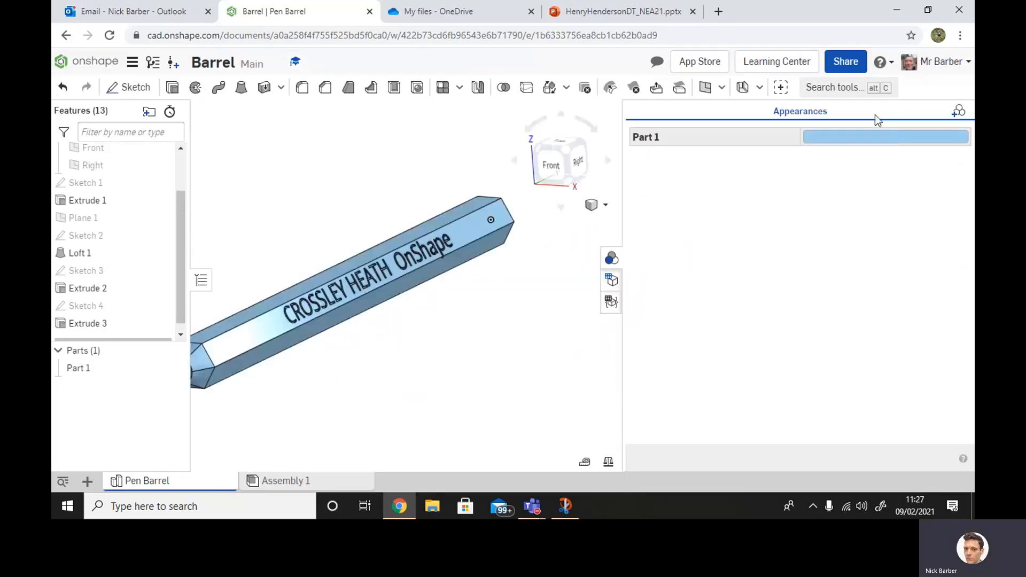
{"action": "left_click", "coordinate": [960, 112]}
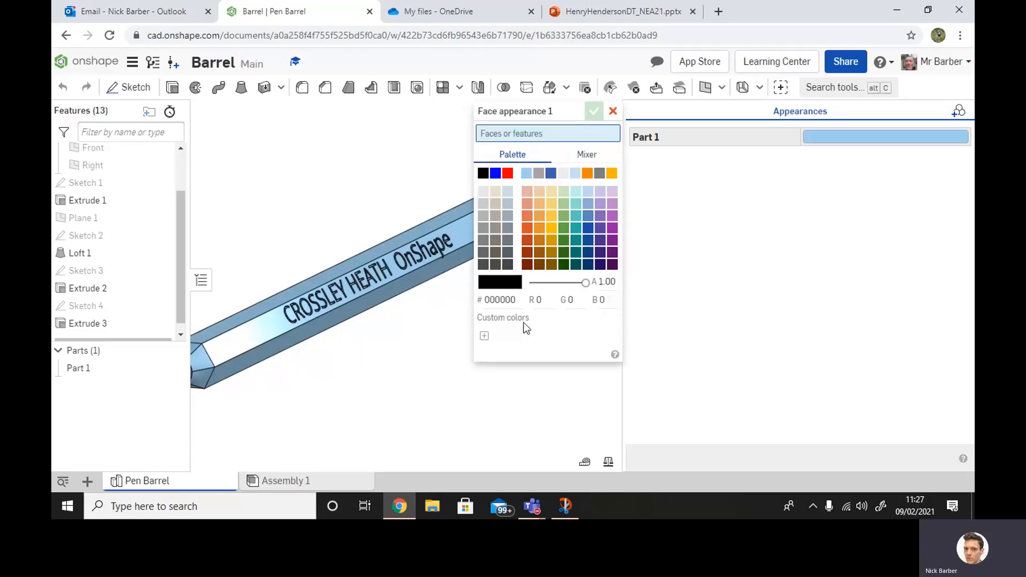
{"action": "left_click", "coordinate": [564, 230]}
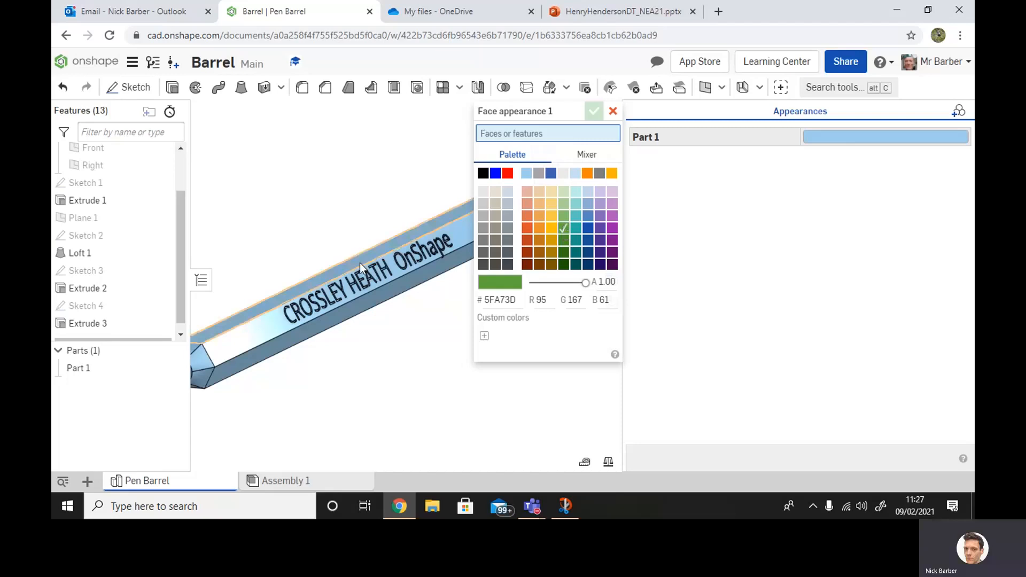
{"action": "scroll", "coordinate": [239, 169], "scroll_direction": "down", "scroll_amount": 5}
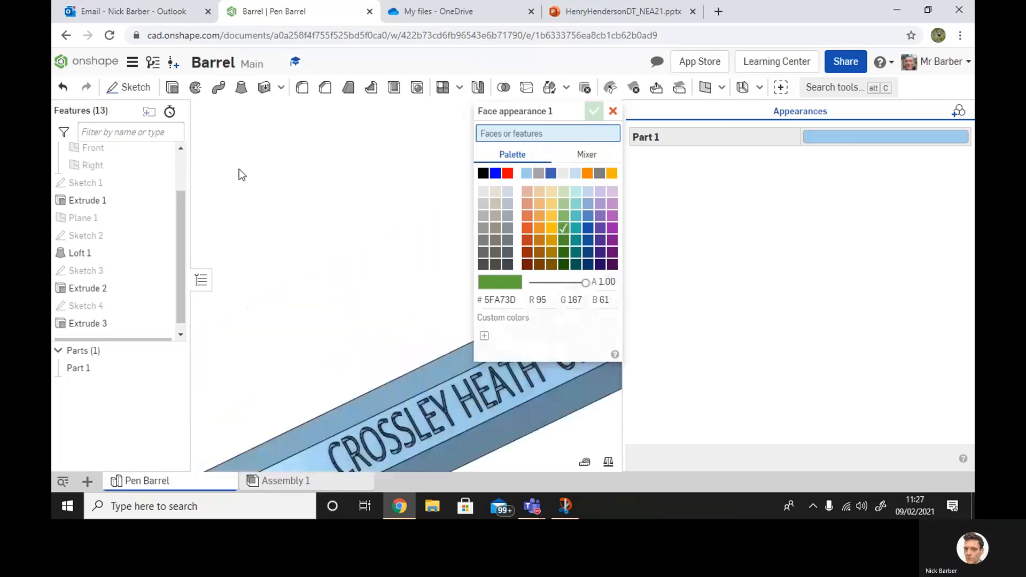
{"action": "left_click", "coordinate": [201, 280]}
{"action": "left_click_drag", "start_coordinate": [96, 152], "coordinate": [412, 352]}
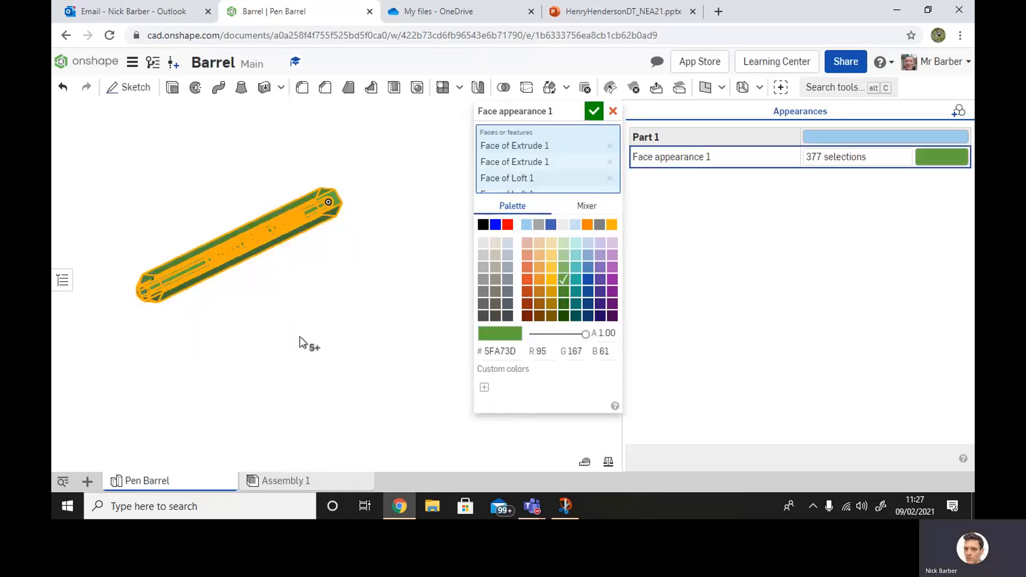
{"action": "left_click", "coordinate": [594, 113]}
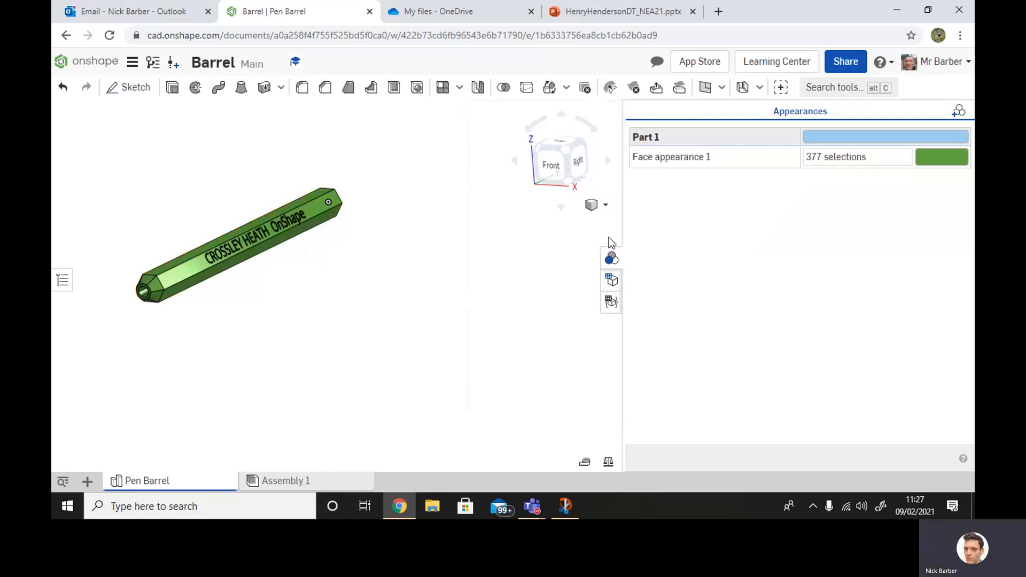
{"action": "left_click", "coordinate": [610, 260]}
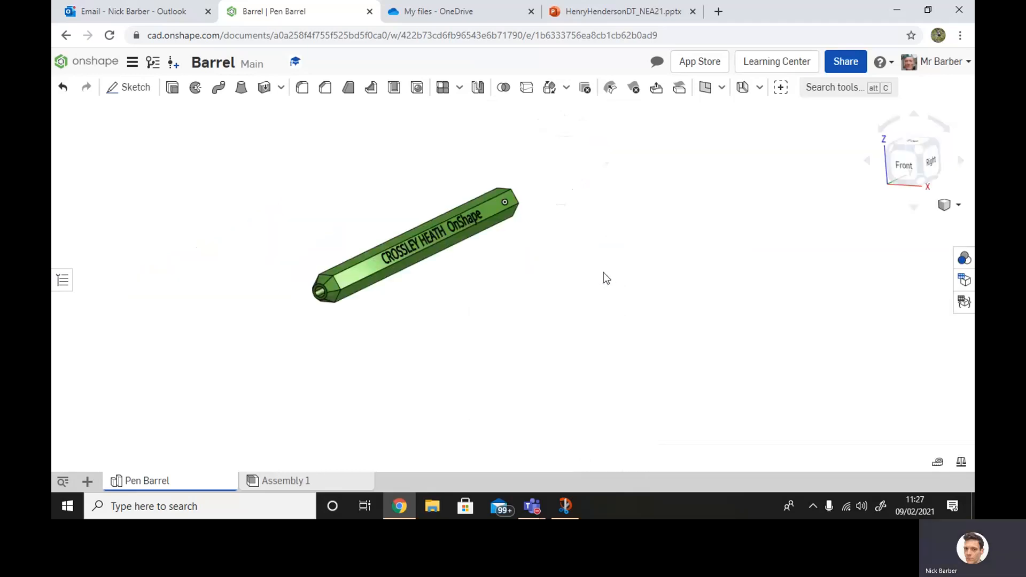
{"action": "mouse_move", "coordinate": [596, 321]}
{"action": "right_mouse_down"}
{"action": "mouse_move", "coordinate": [614, 323]}
{"action": "mouse_move", "coordinate": [584, 327]}
{"action": "right_mouse_up"}
{"action": "scroll", "coordinate": [560, 331], "scroll_direction": "up", "scroll_amount": 4}
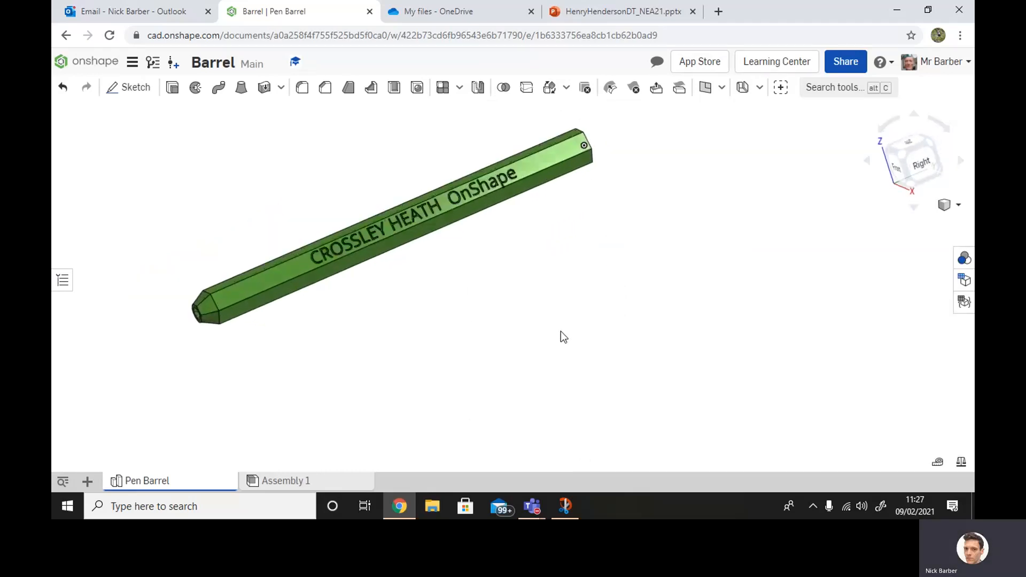
{"action": "middle_click_drag", "start_coordinate": [457, 261], "coordinate": [647, 336]}
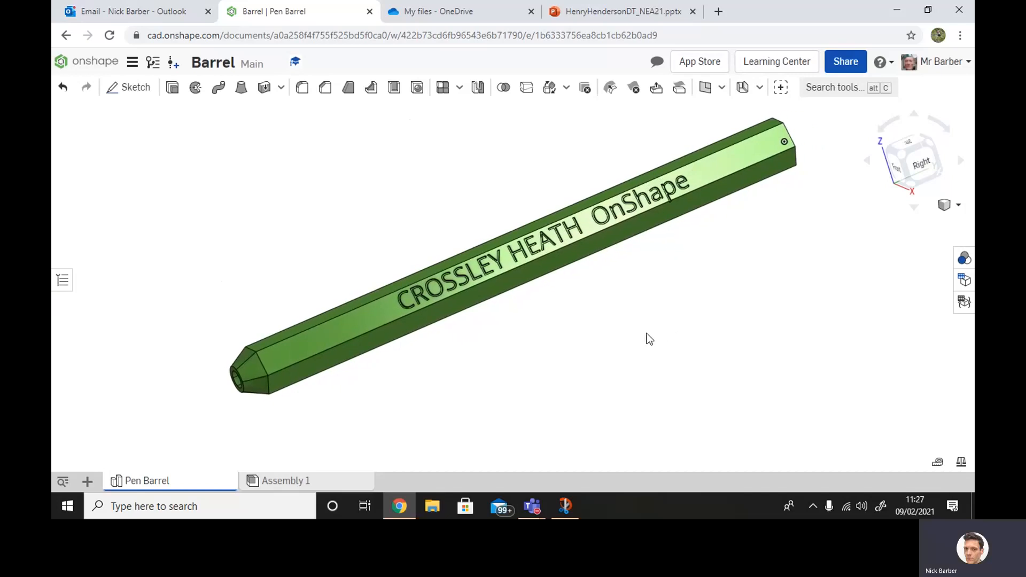
{"action": "right_click_drag", "start_coordinate": [489, 361], "coordinate": [504, 351]}
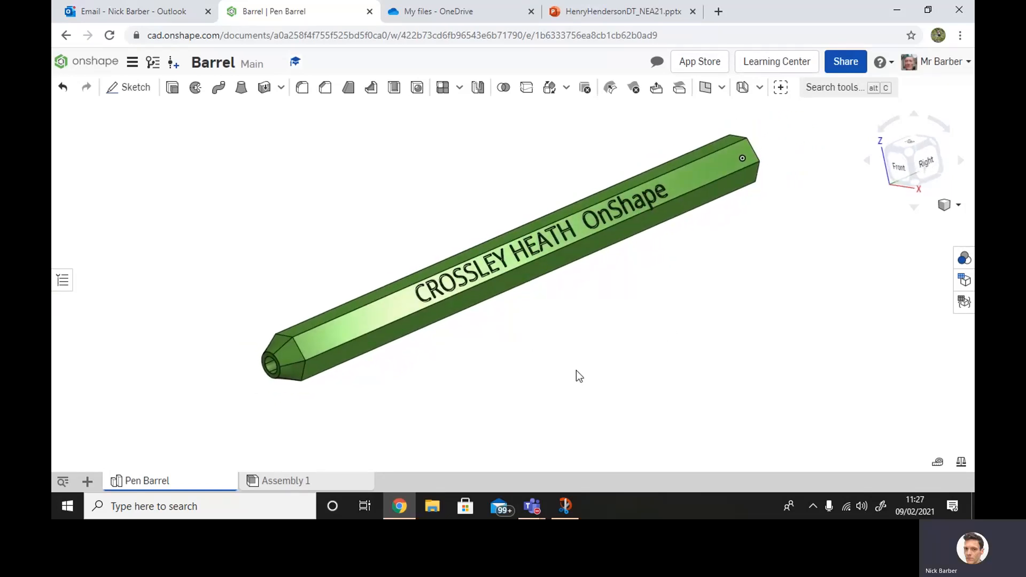